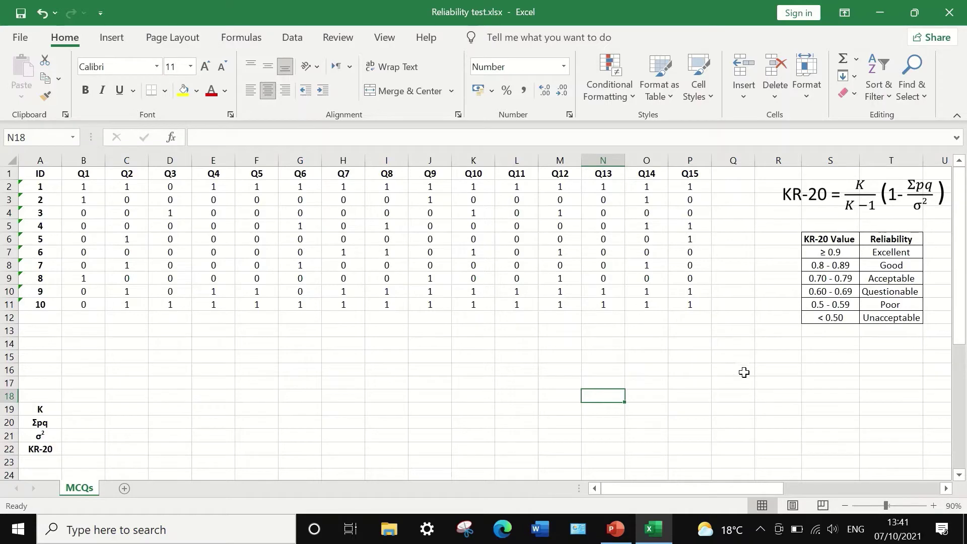
Add a Total Score column in column Q that sums columns B to P for each ID, from Q2 through Q11
left_click(732, 175)
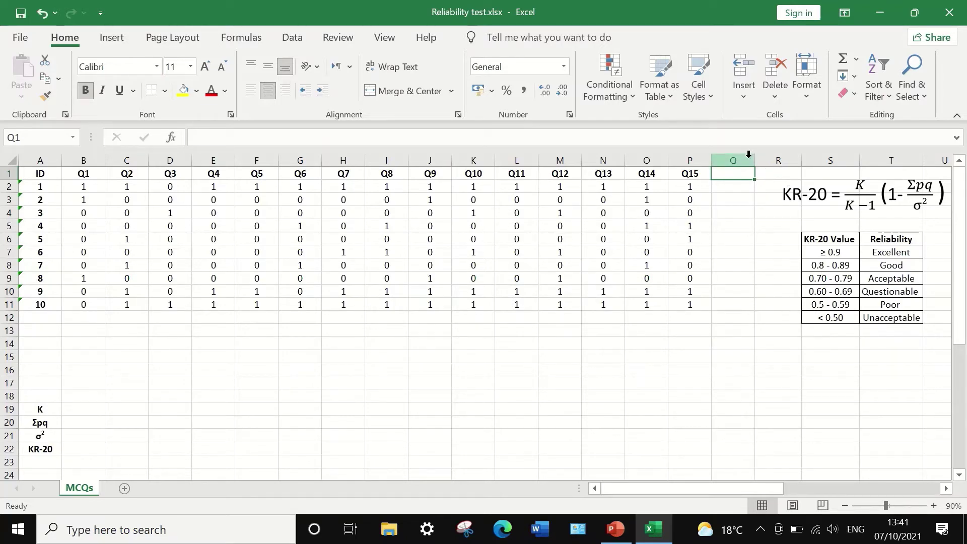
type("Total Score")
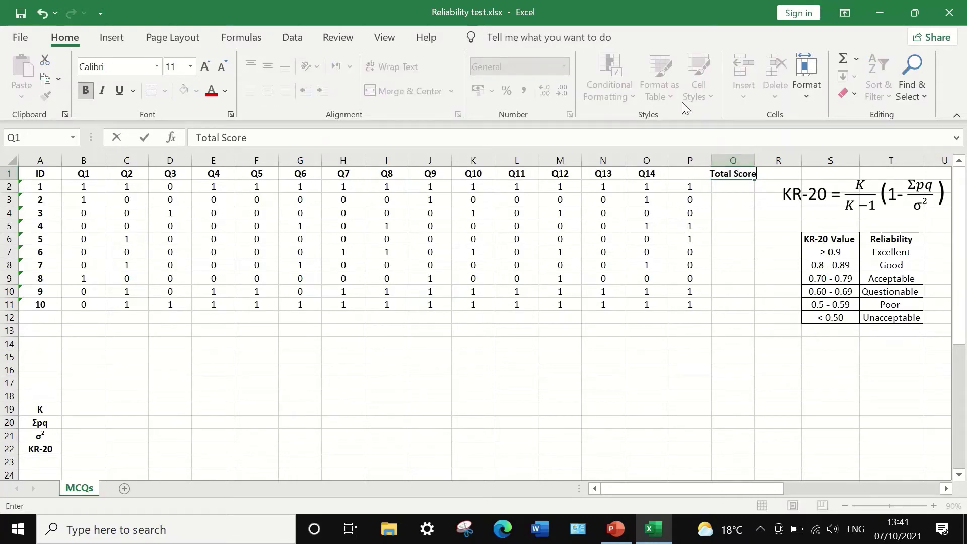
left_click(731, 188)
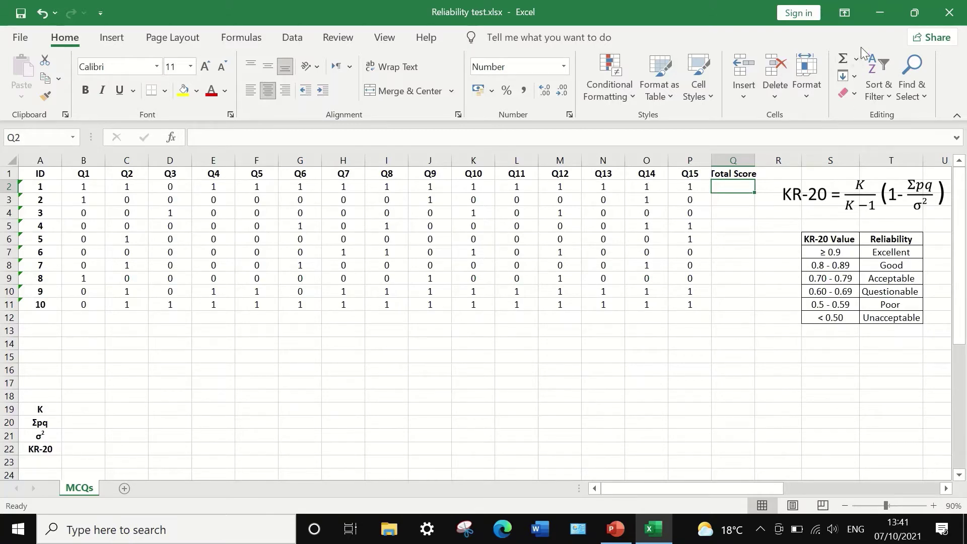
left_click(855, 62)
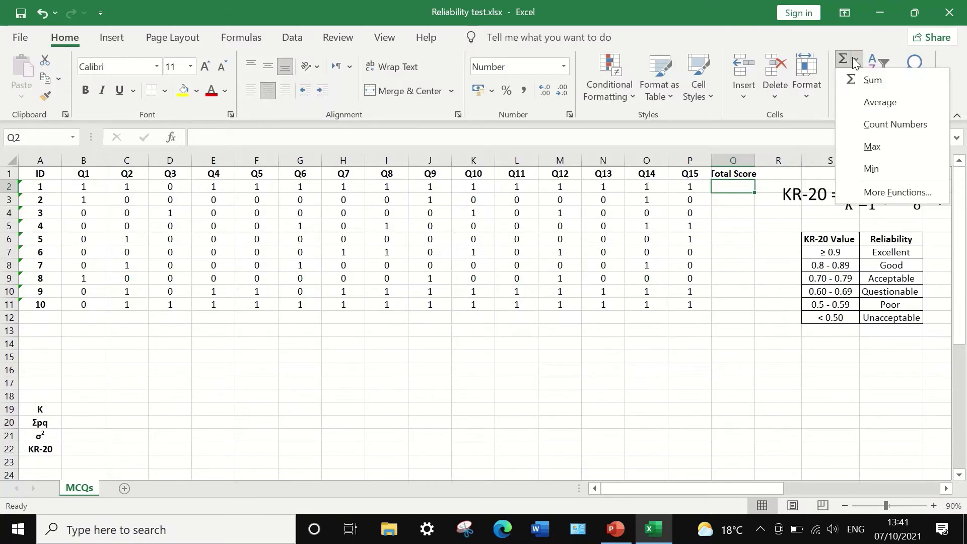
left_click(873, 80)
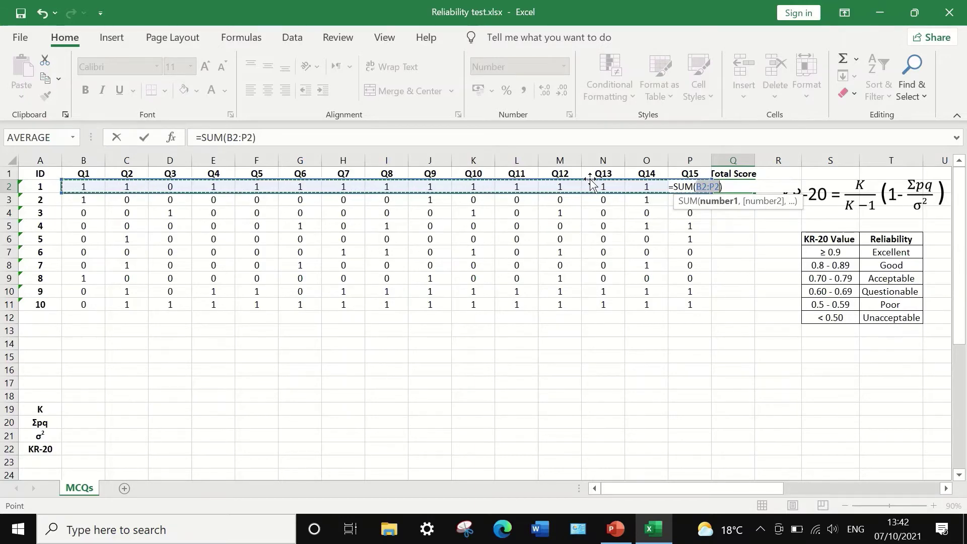
key("Return")
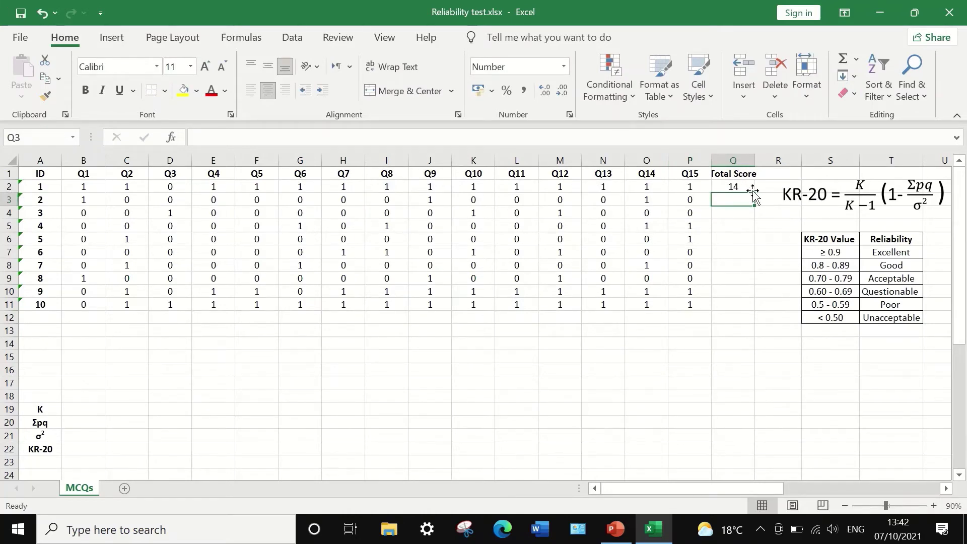
left_click(733, 186)
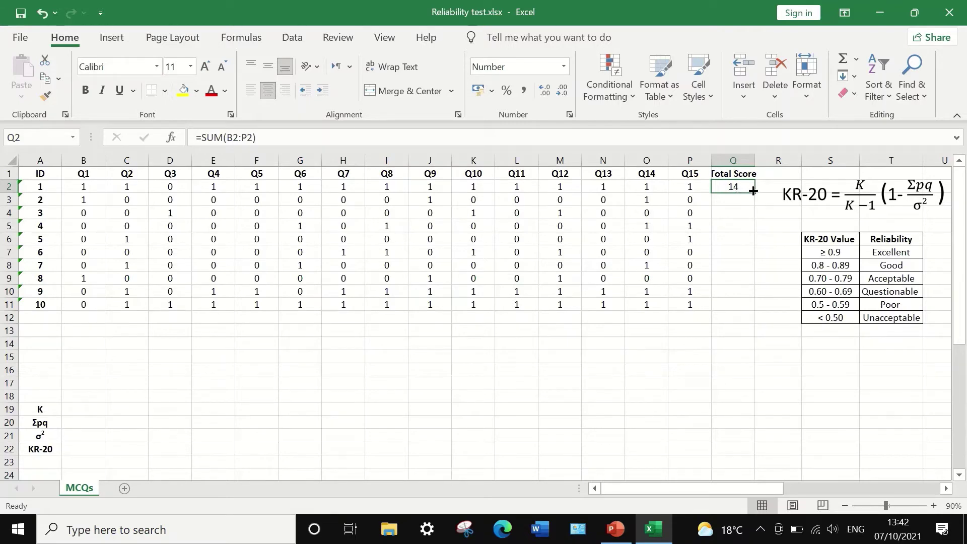
left_click_drag(755, 192, 755, 309)
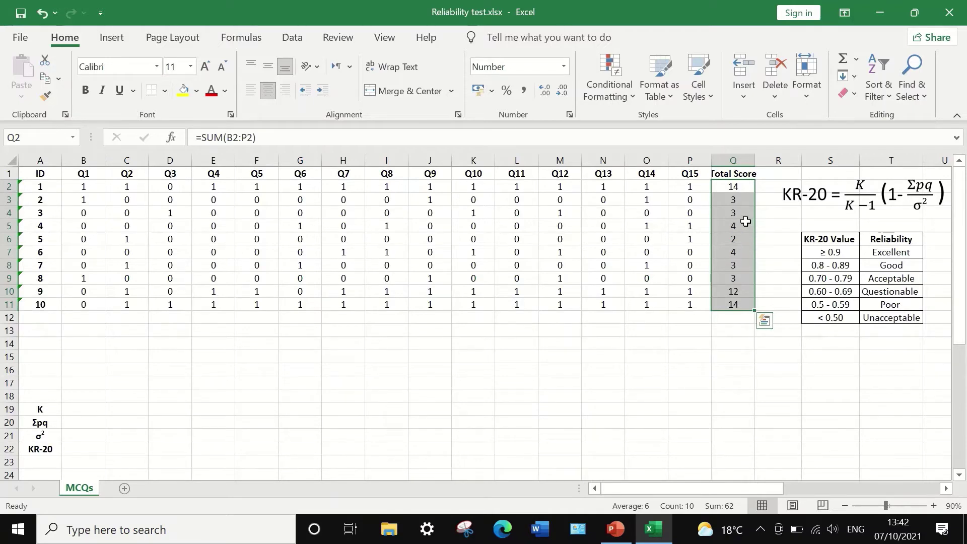
left_click(736, 327)
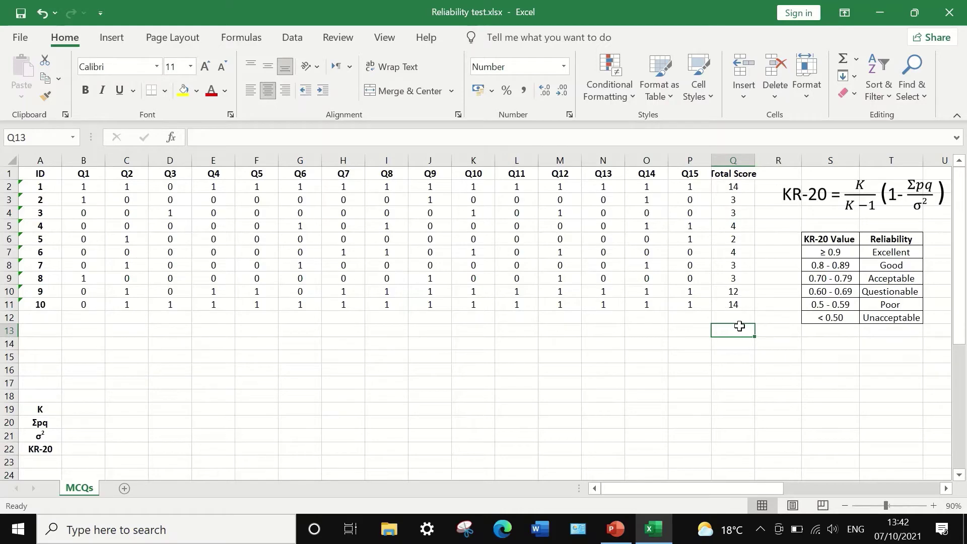
Calculate the population variance of the total scores in Q12 with VAR.P over Q2:Q11
left_click(736, 316)
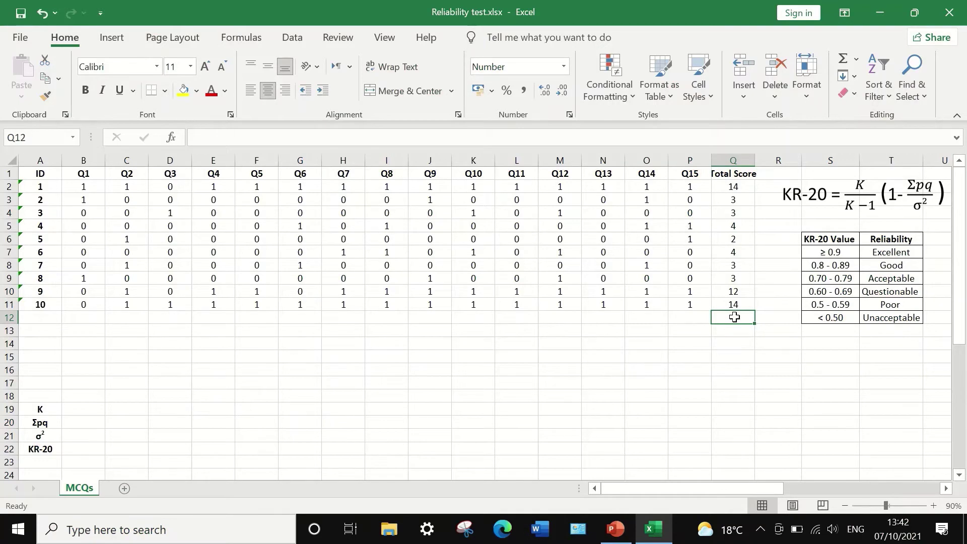
type("=")
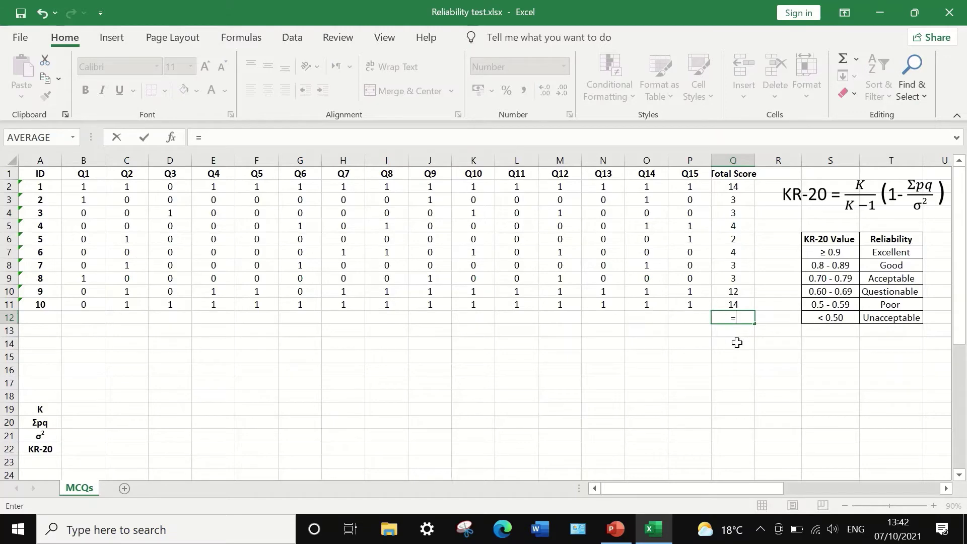
type("v")
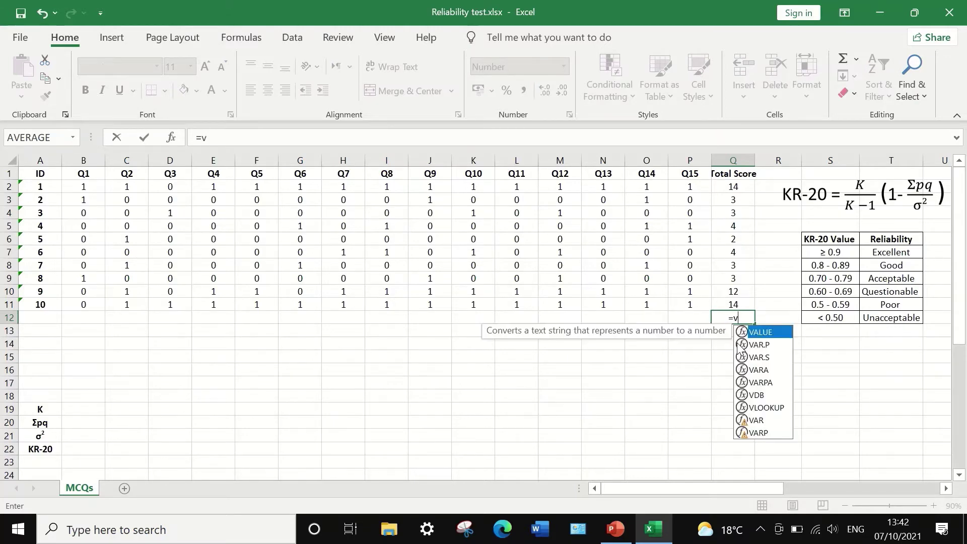
type("ar")
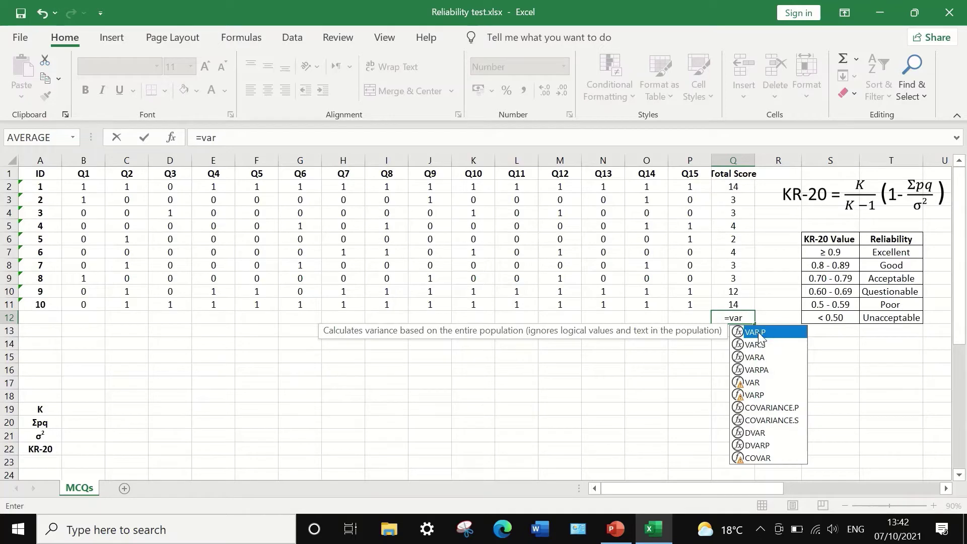
double_click(758, 331)
left_click_drag(720, 306, 719, 184)
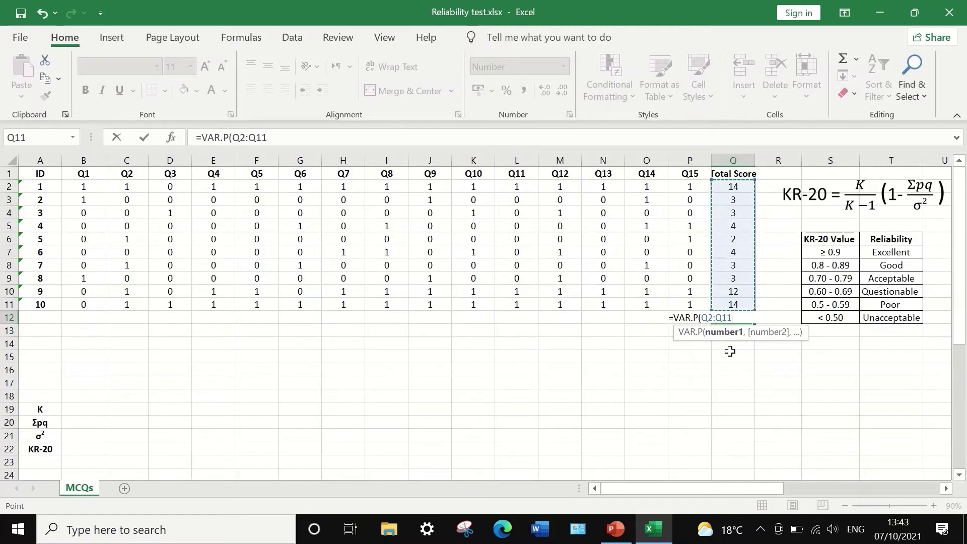
key("Return")
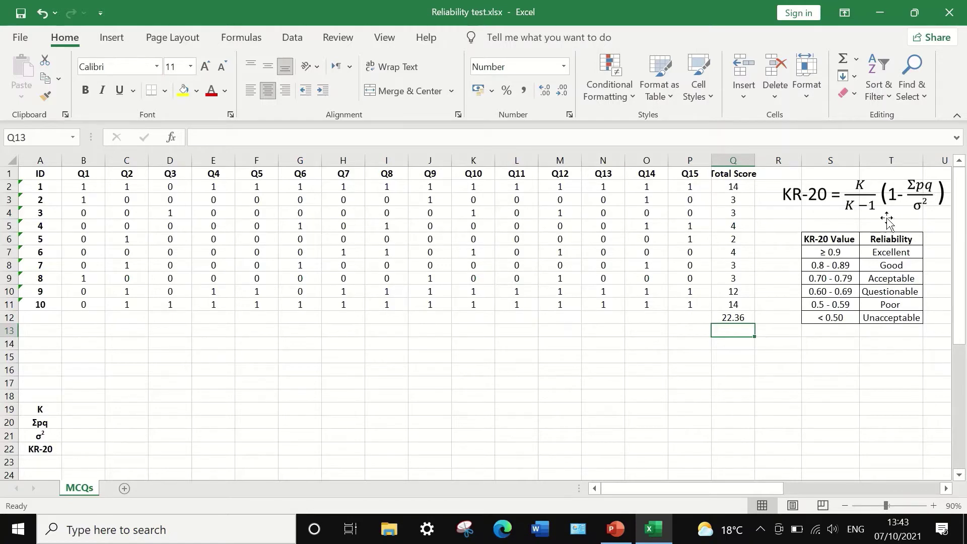
Add a row labelled p in row 14 that averages rows 2 to 11 of each question, from B14 through P14
left_click(35, 342)
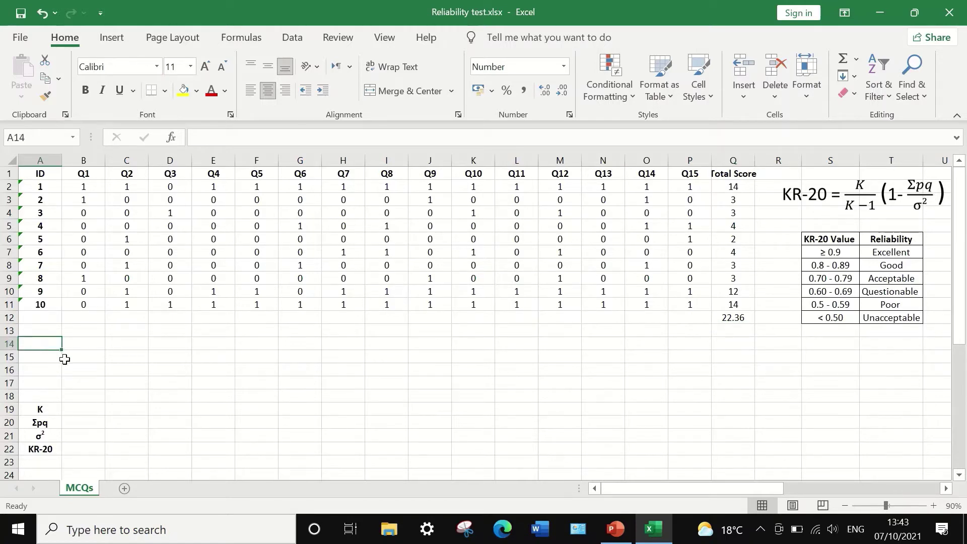
type("p")
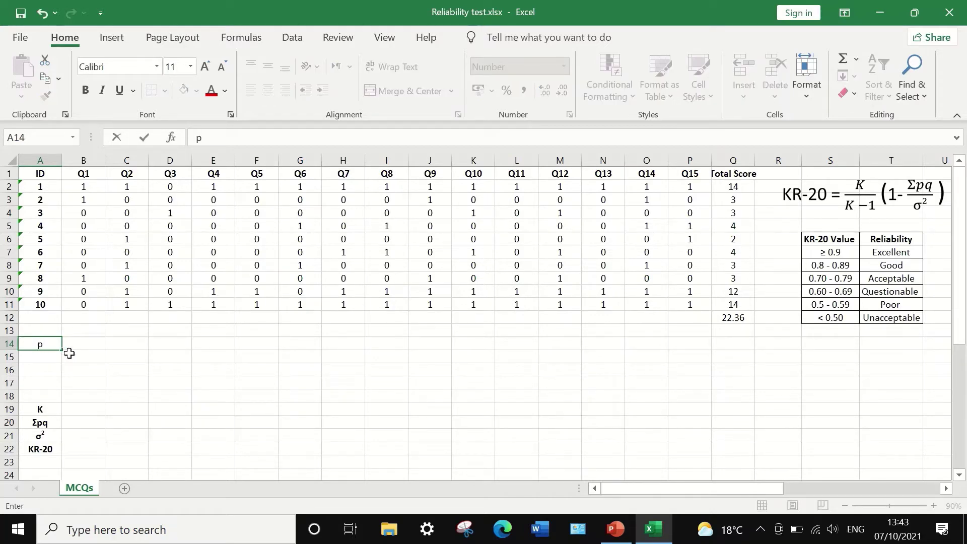
left_click(85, 344)
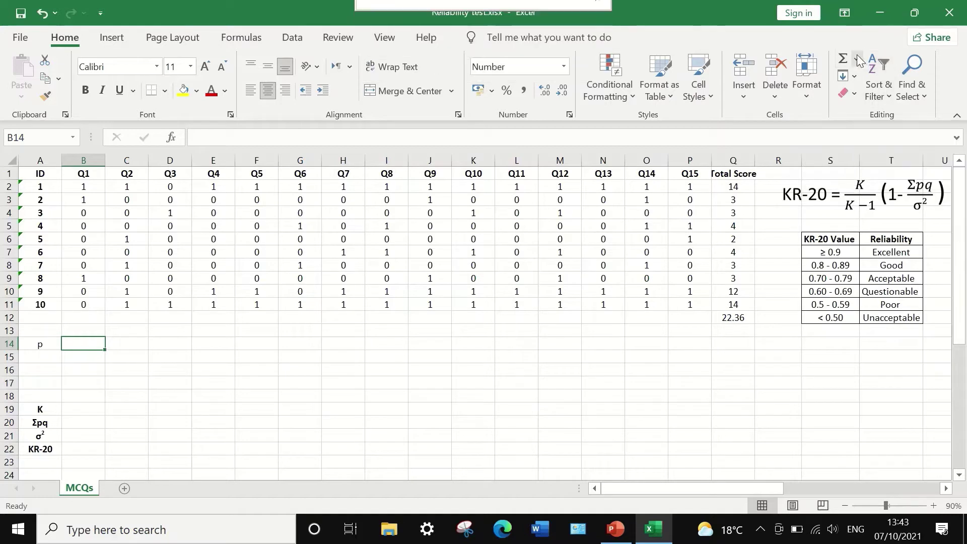
left_click(856, 61)
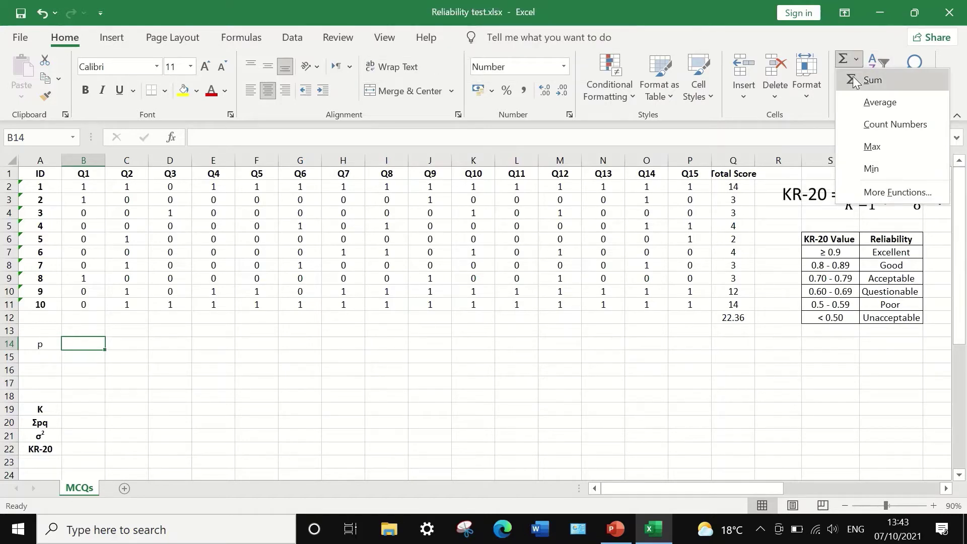
left_click(860, 104)
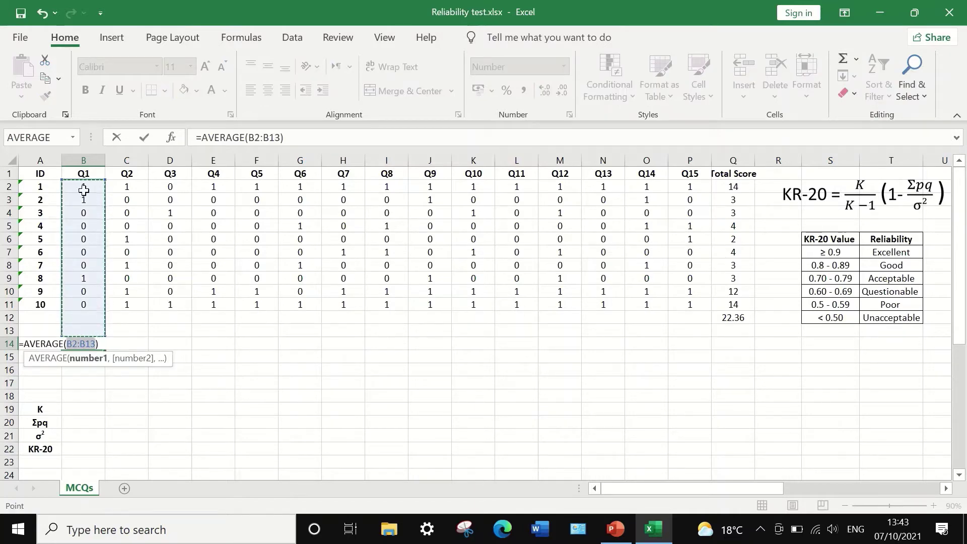
left_click_drag(83, 186, 79, 304)
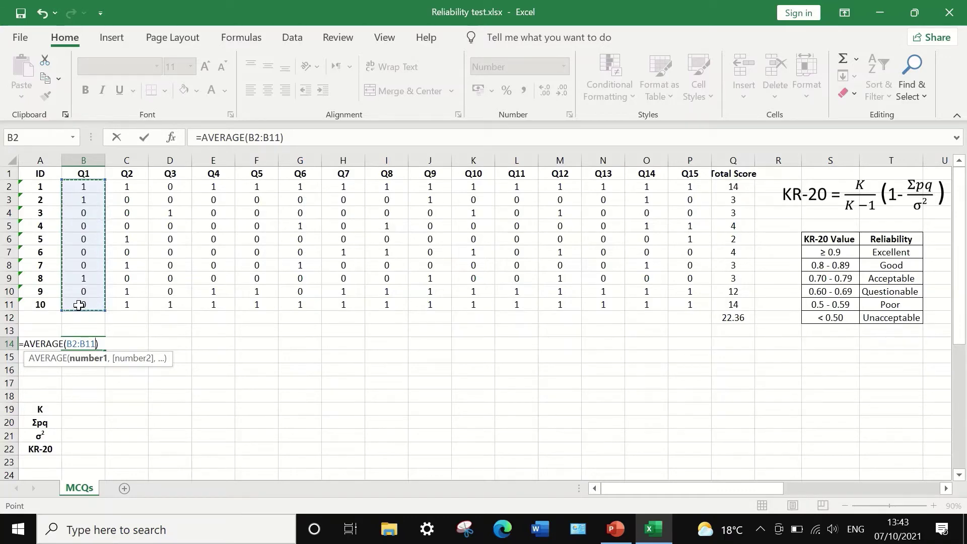
key("Return")
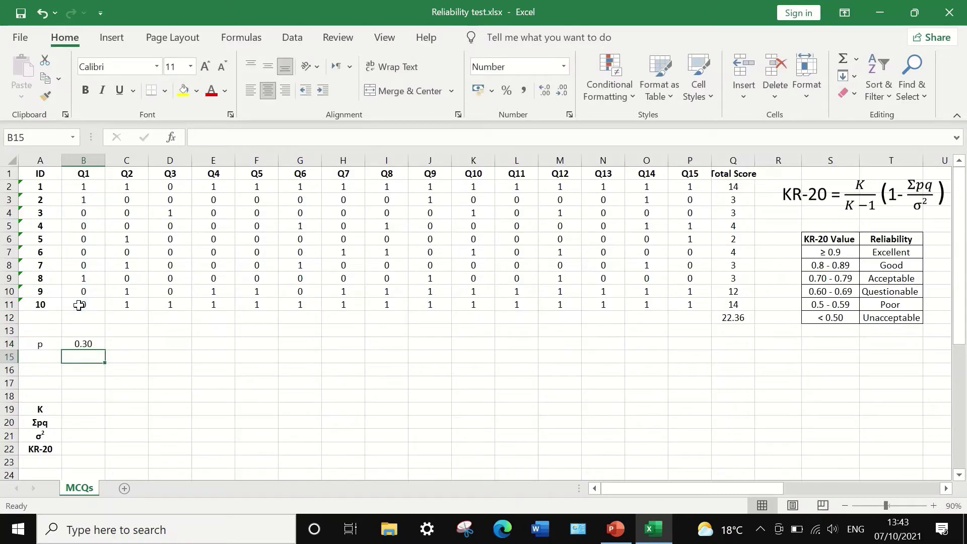
left_click(83, 344)
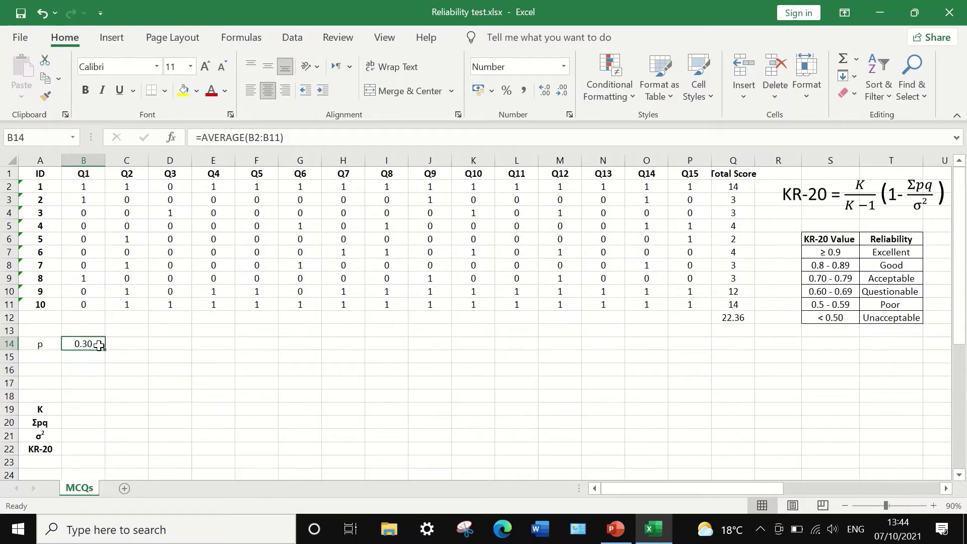
left_click_drag(104, 351, 700, 356)
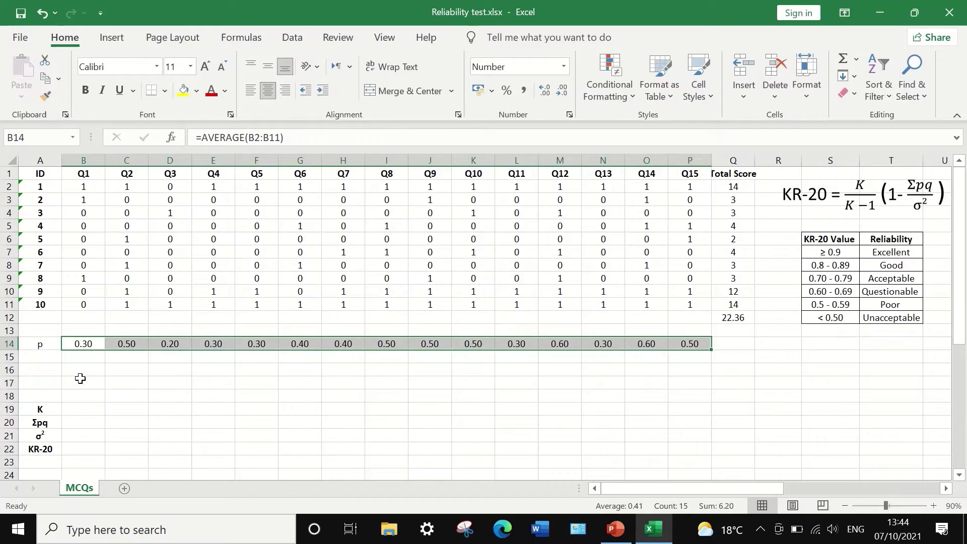
Add a row labelled q in row 15 that calculates 1 minus p for each question, from =1-B14 in B15 through P15
left_click(39, 359)
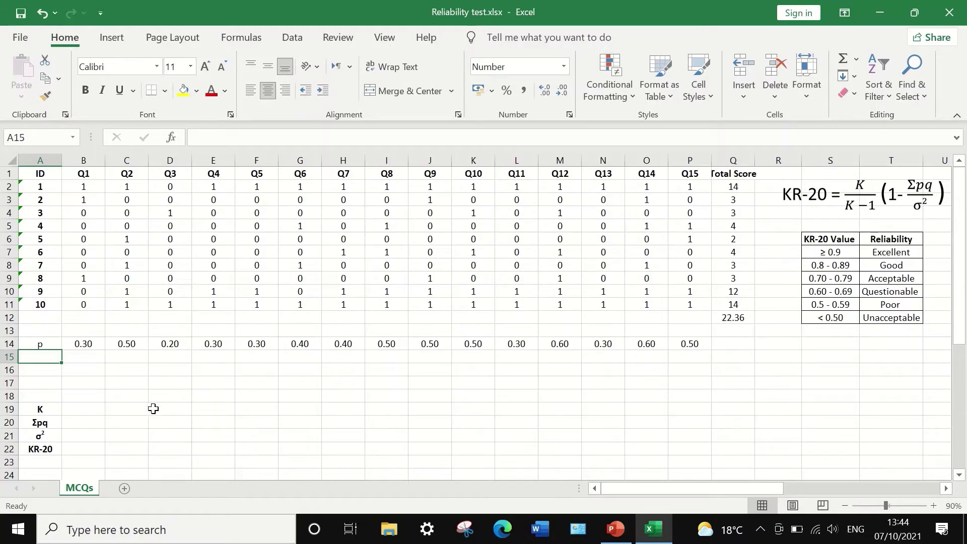
type("q")
left_click(88, 356)
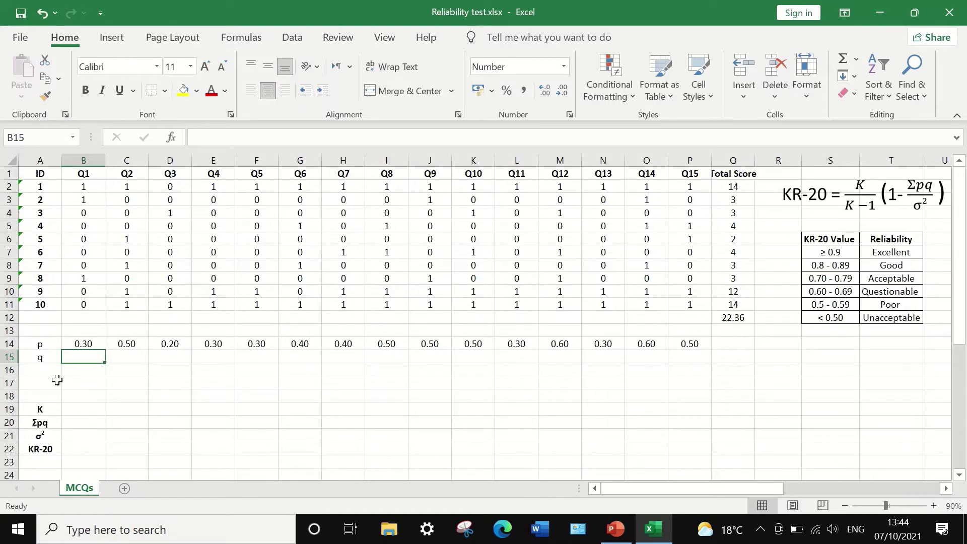
type("=1-")
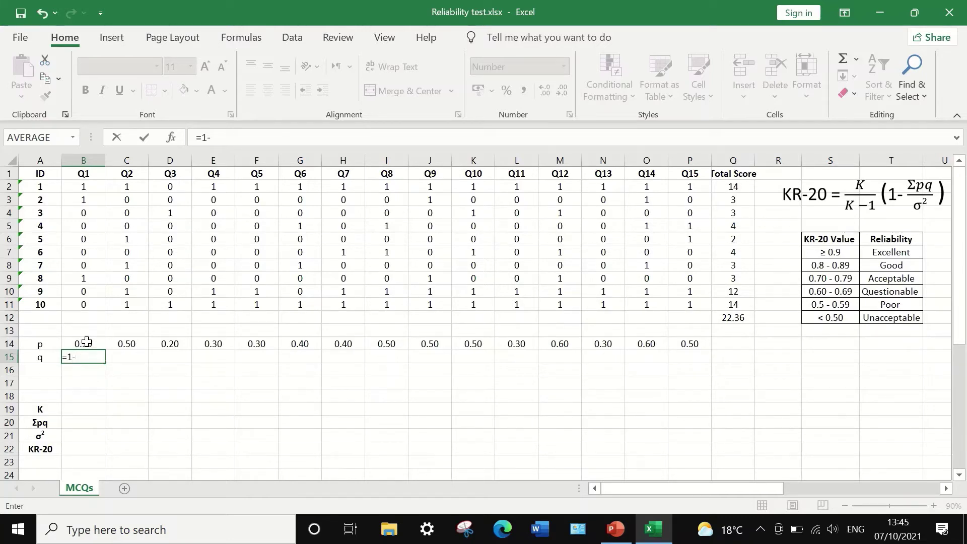
left_click(86, 342)
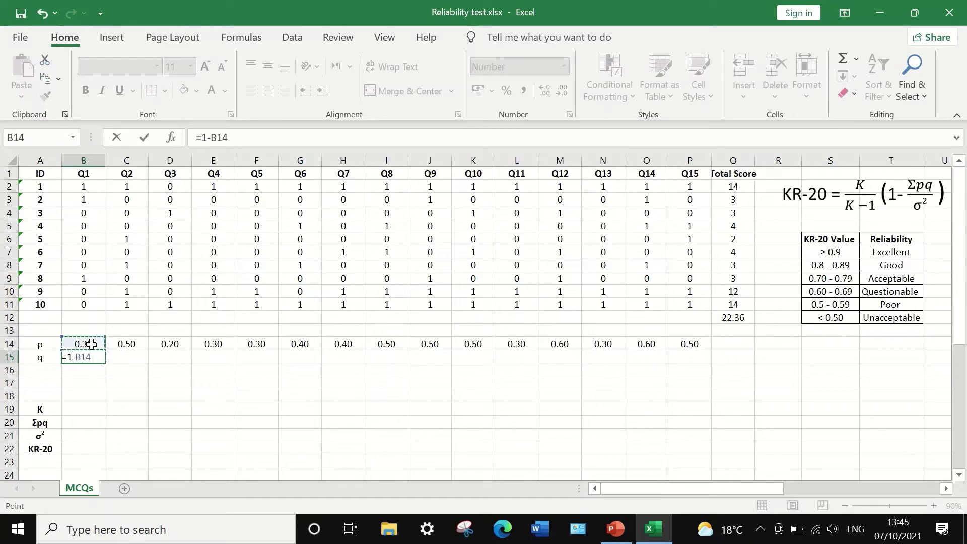
key("Return")
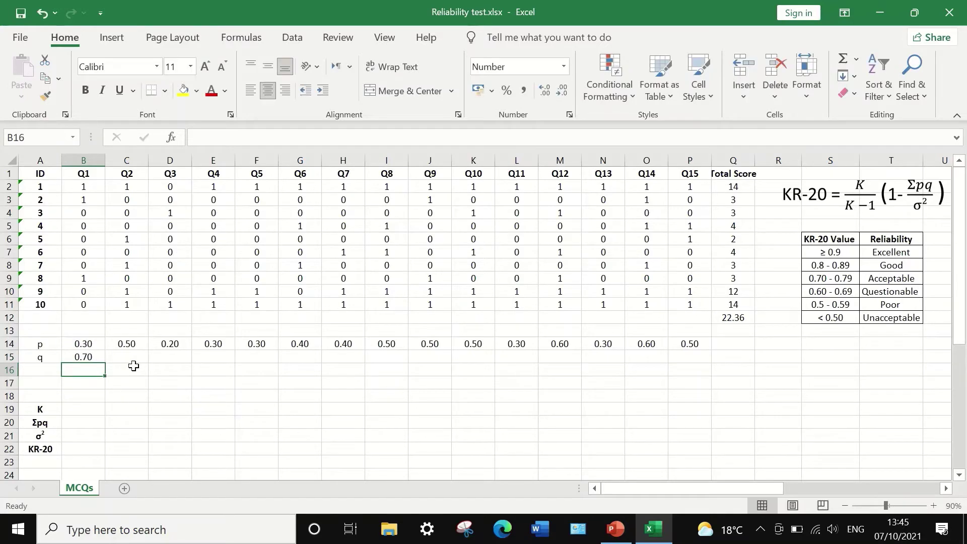
left_click(84, 358)
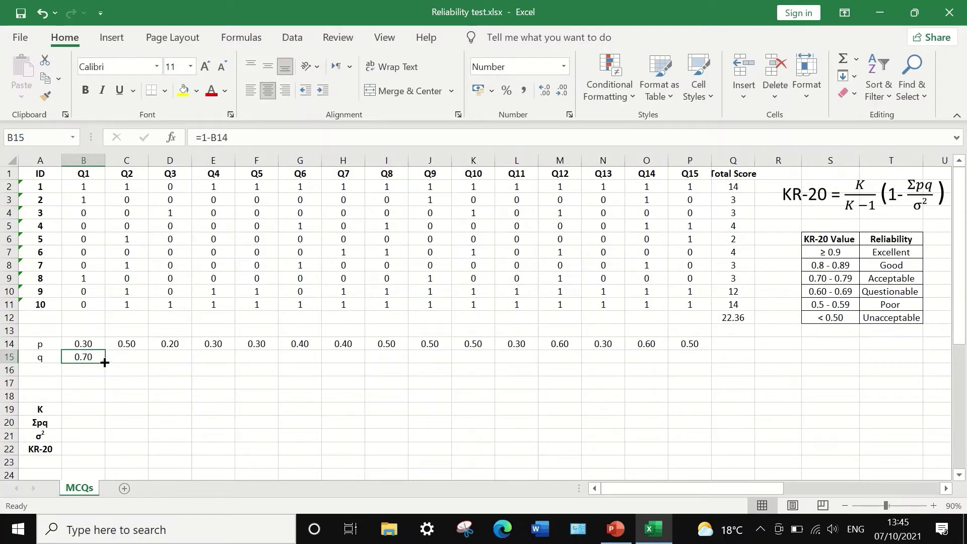
left_click_drag(104, 363, 105, 362)
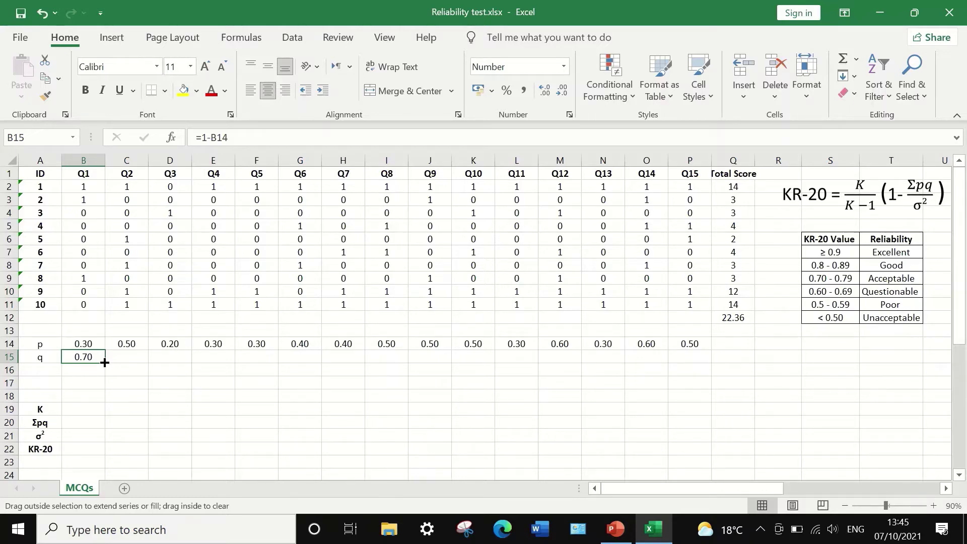
left_click_drag(115, 362, 691, 358)
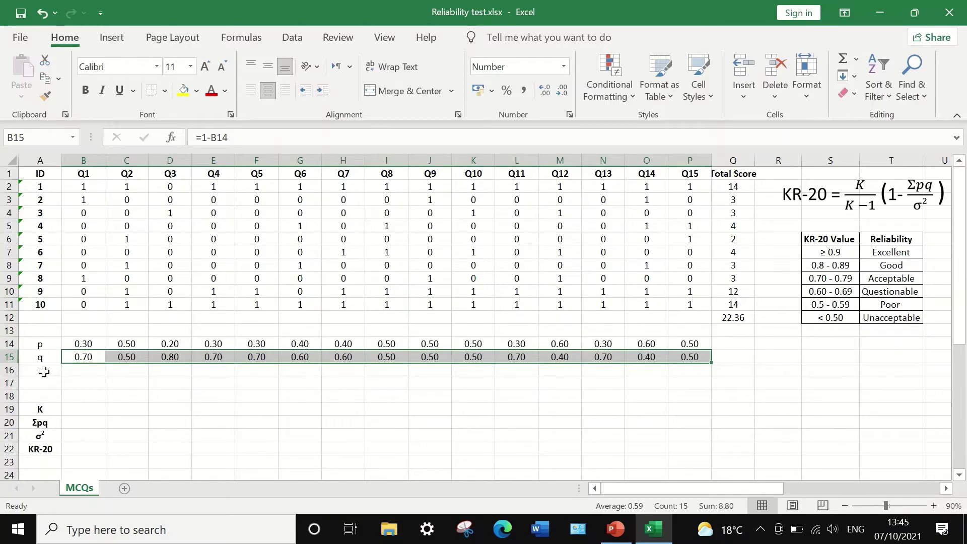
Label row 16 as pq in cell A16
left_click(45, 372)
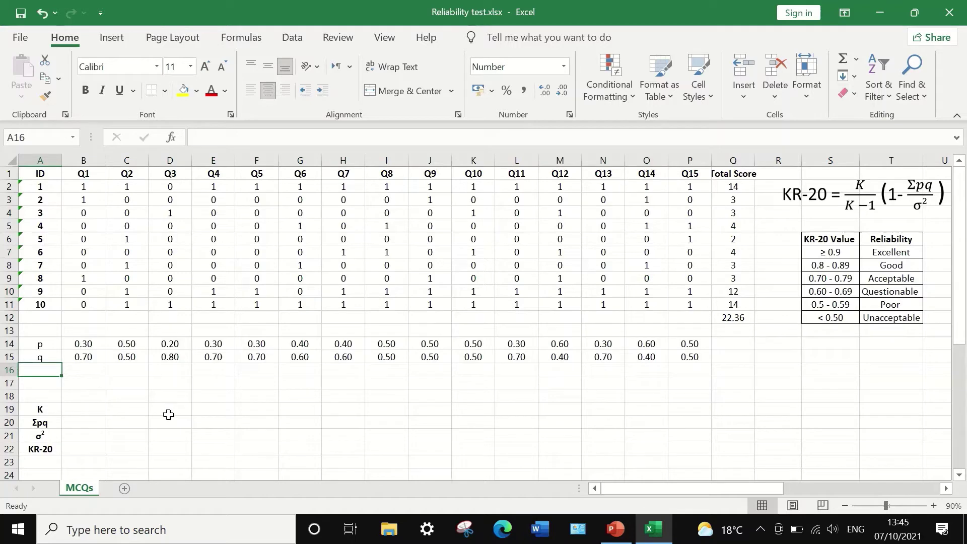
type("p")
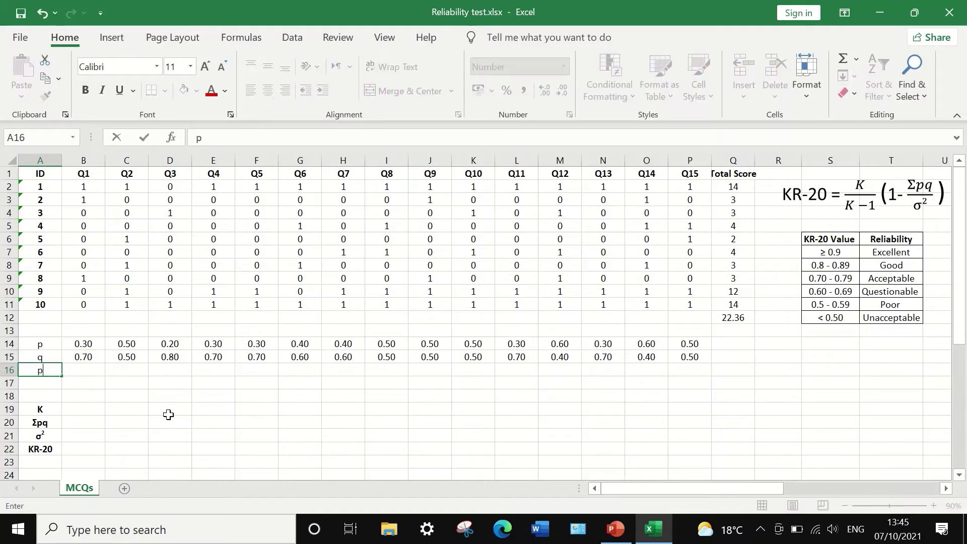
type("q")
left_click(83, 372)
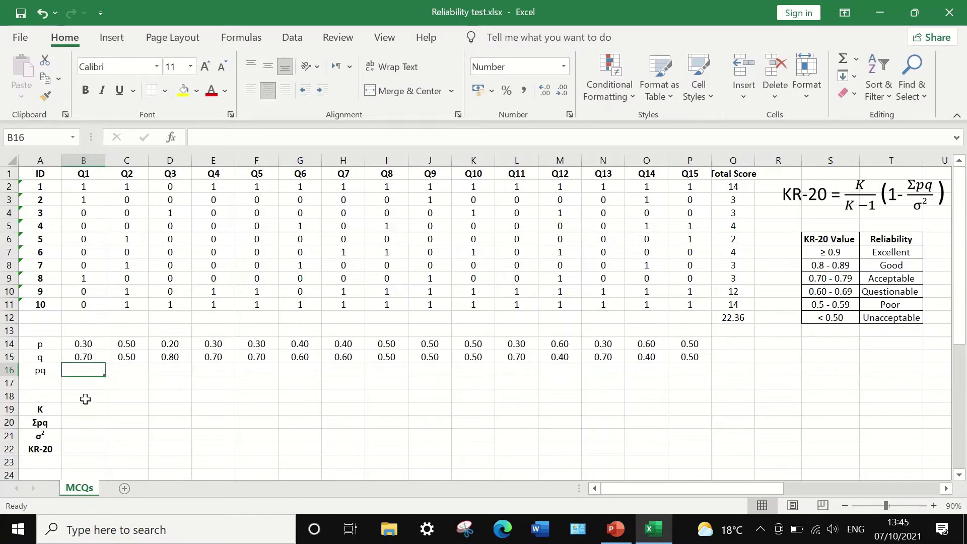
Calculate pq for each question by multiplying p by q, from =B14*B15 in B16 through P16
type("=")
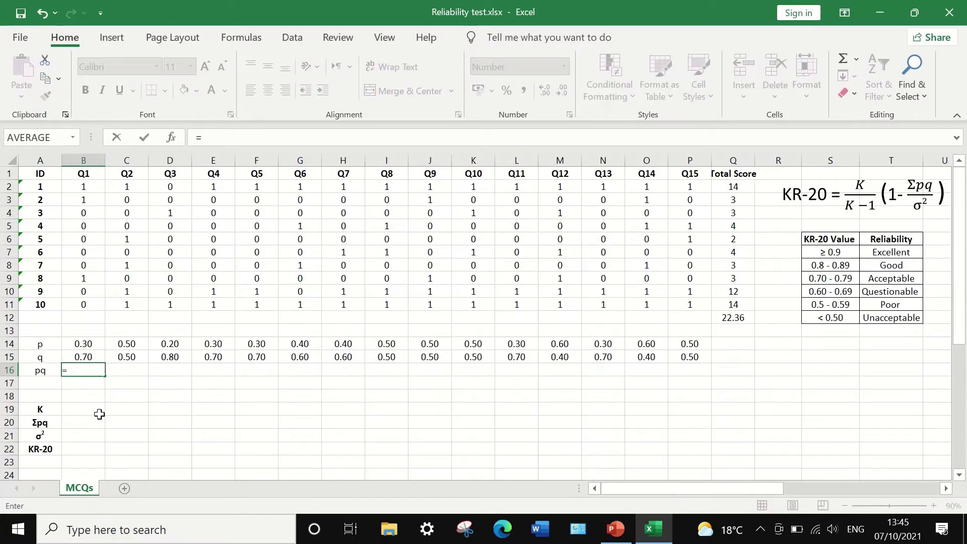
left_click(81, 345)
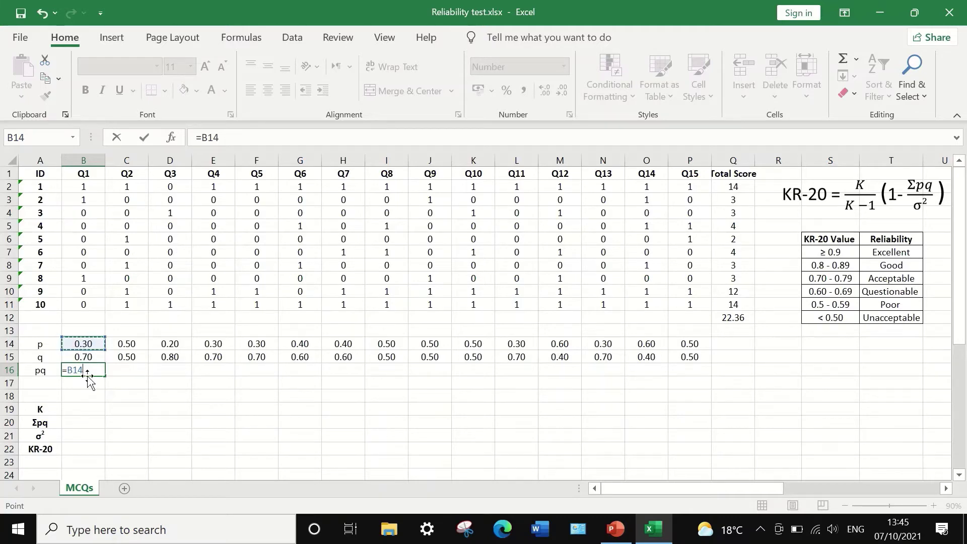
type("*")
left_click(88, 358)
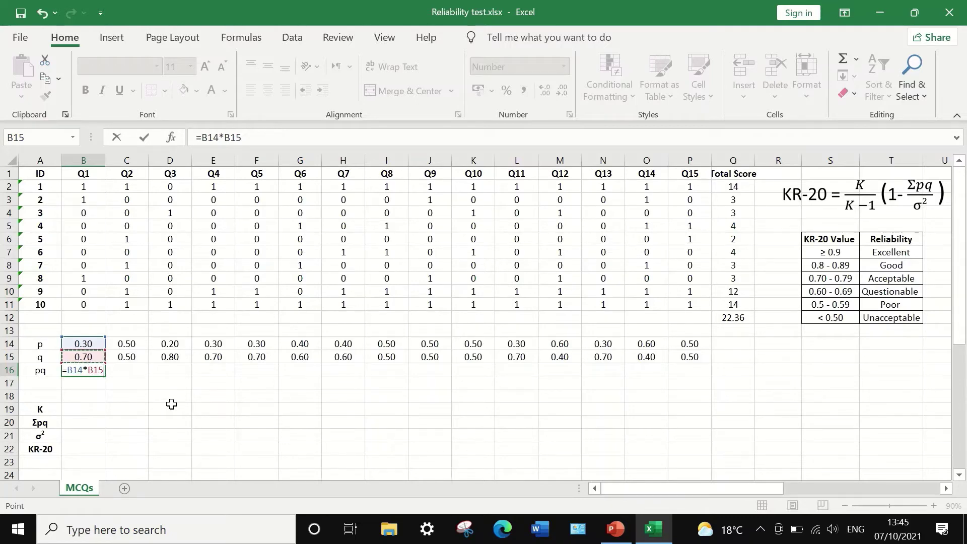
key("Return")
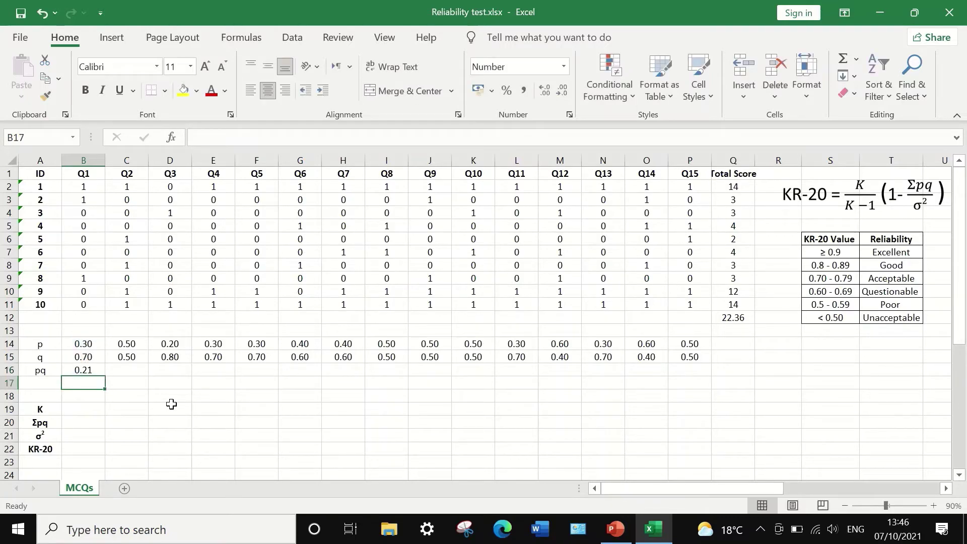
left_click(84, 370)
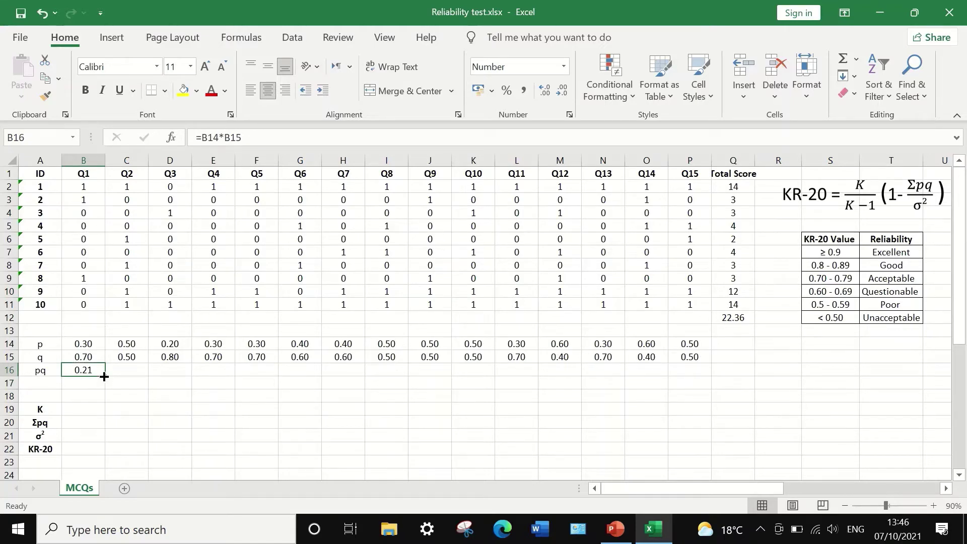
left_click_drag(105, 375, 698, 369)
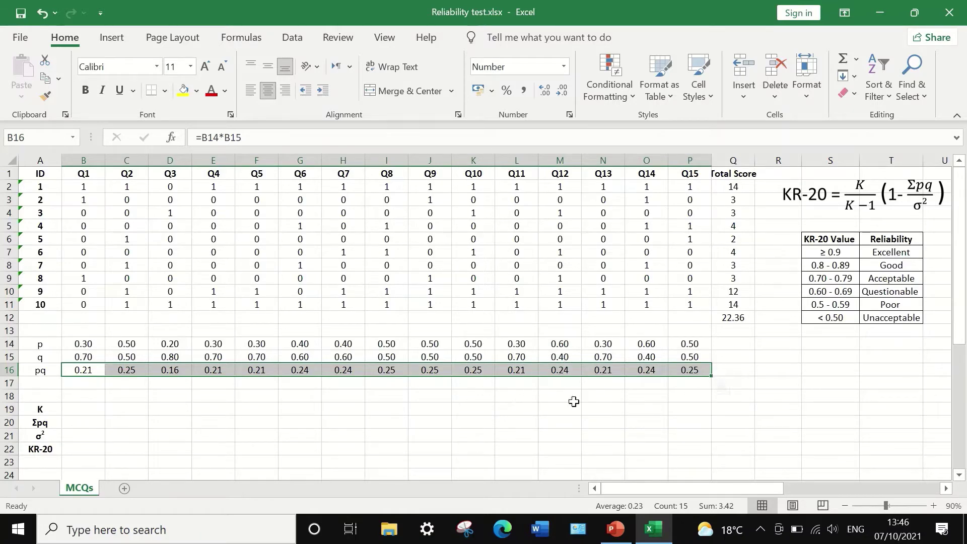
left_click(691, 383)
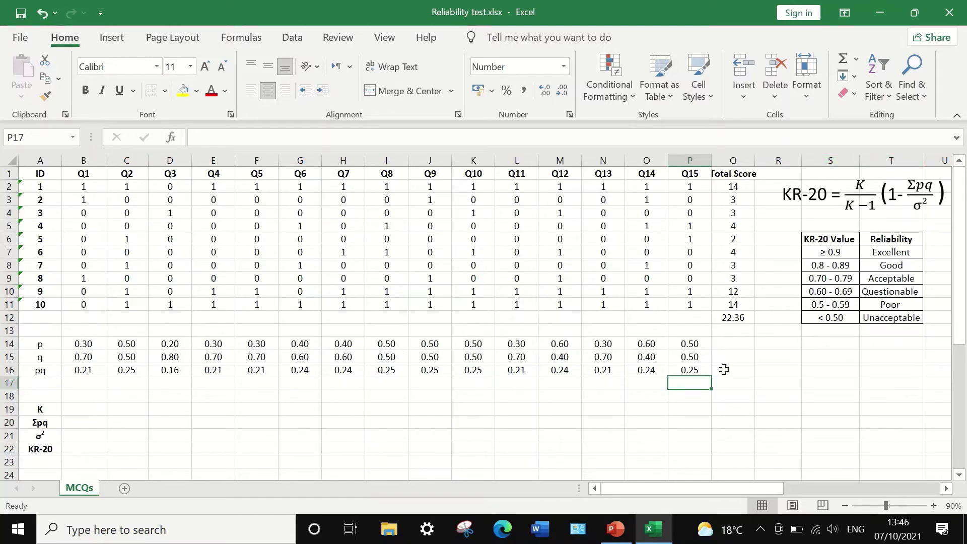
Sum the pq values of all questions in Q16 with =SUM(B16:P16)
left_click(734, 370)
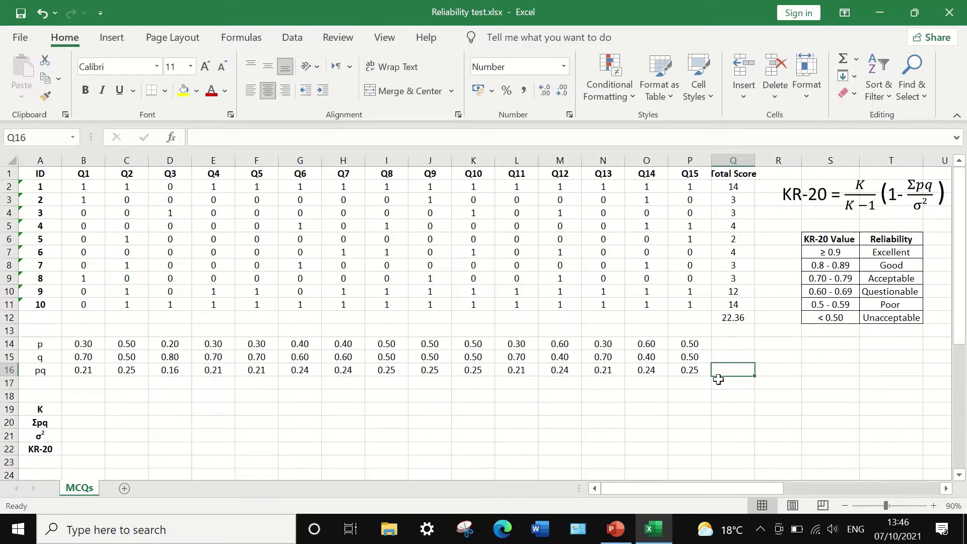
left_click(856, 59)
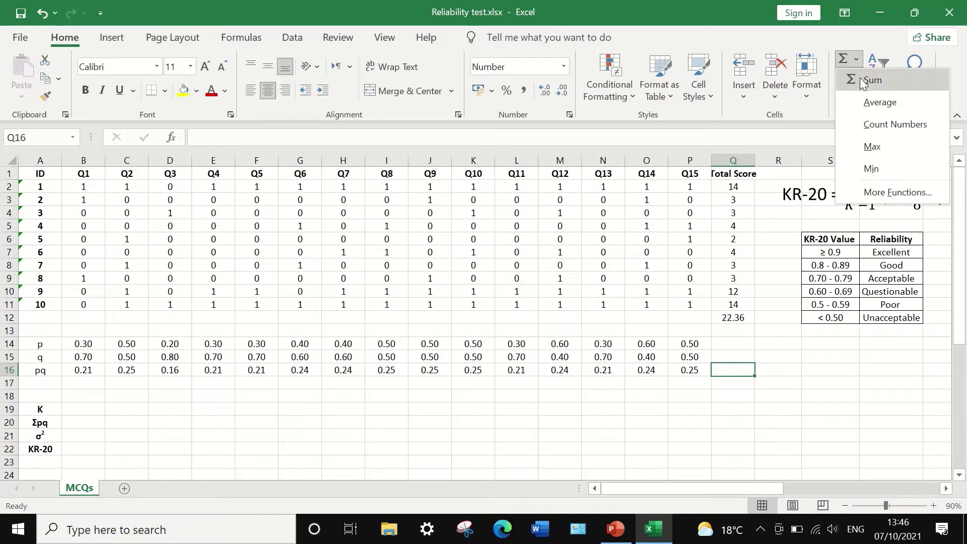
left_click(863, 81)
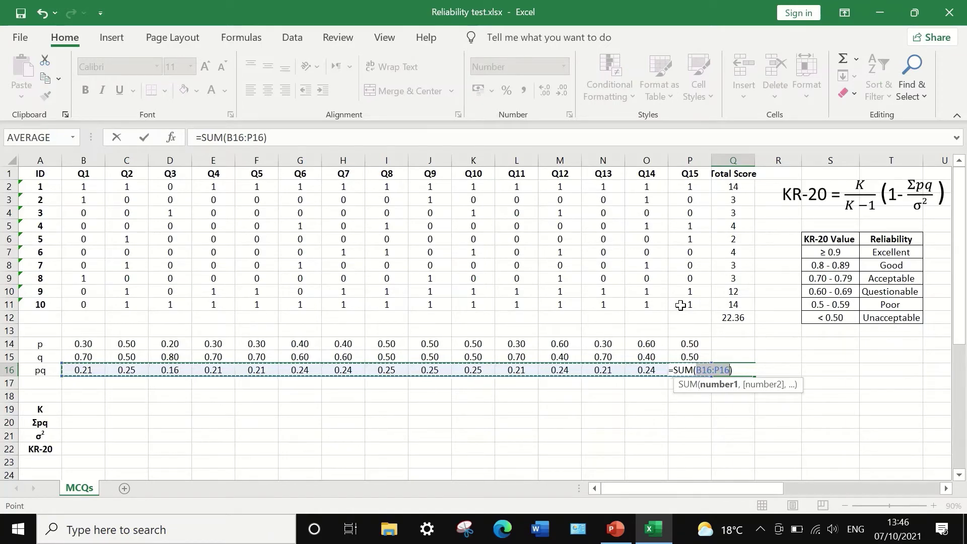
key("Return")
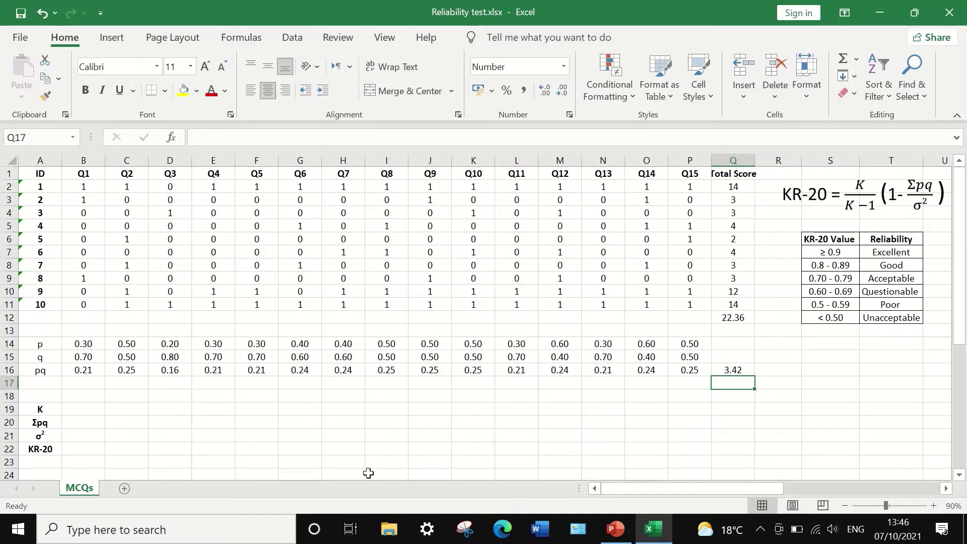
Enter 15 for K in B19 and copy the pq sum from Q16 into B20 as a value only
left_click(80, 410)
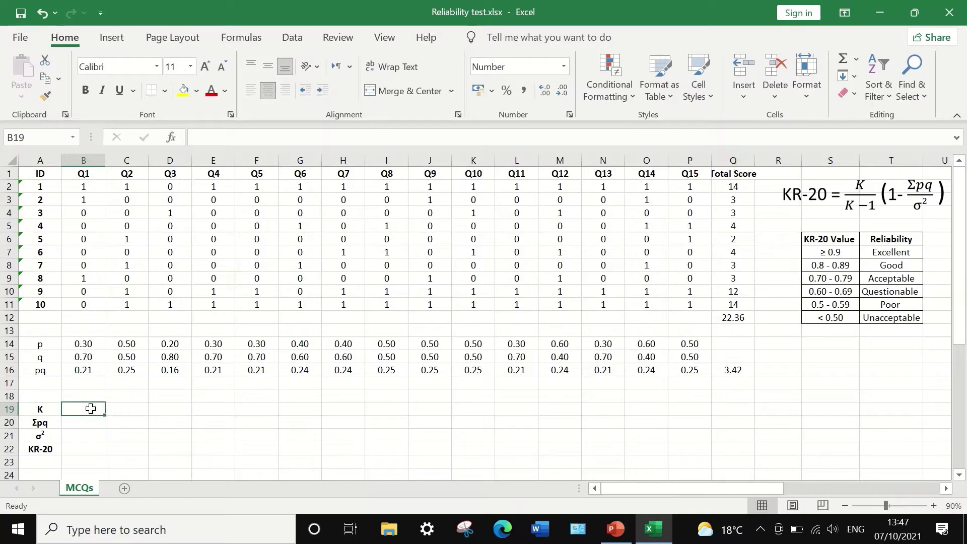
type("15")
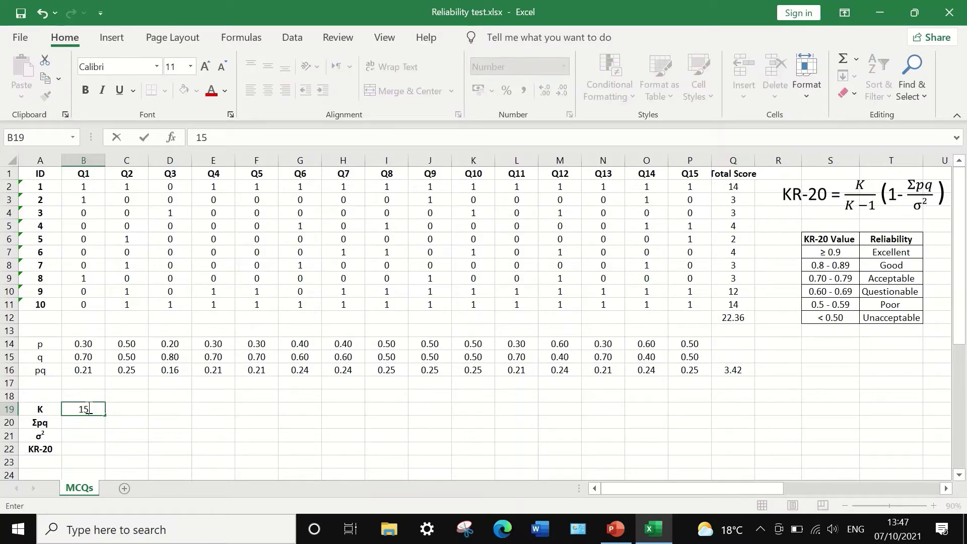
left_click(79, 422)
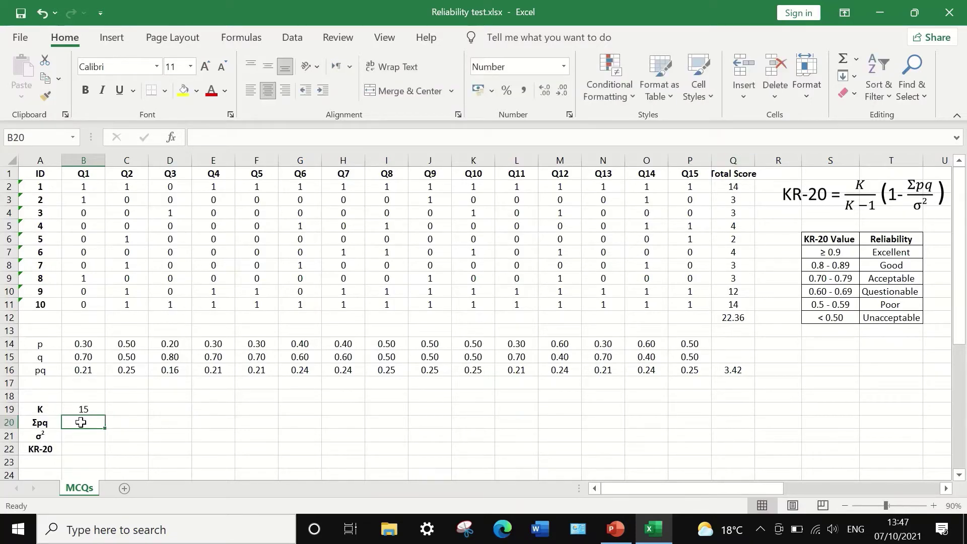
left_click(726, 372)
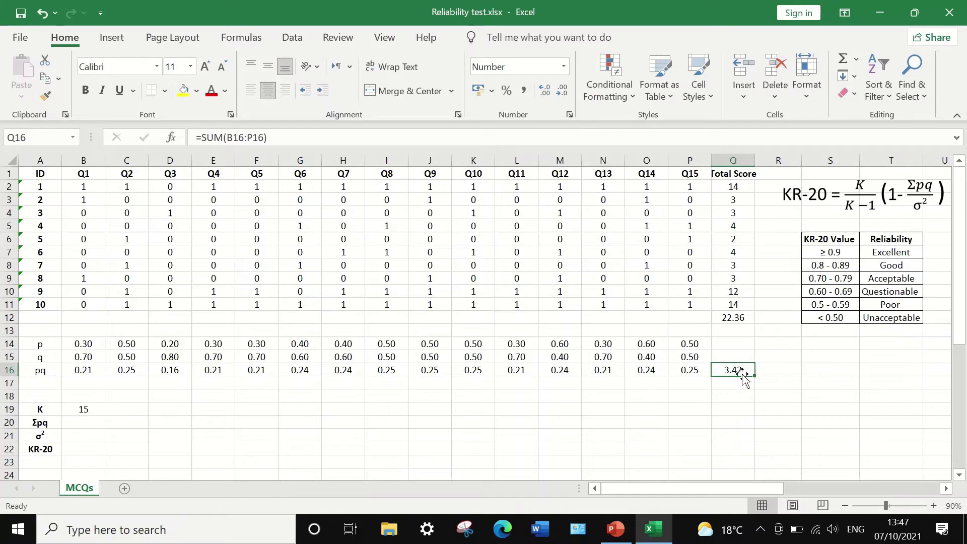
right_click(739, 370)
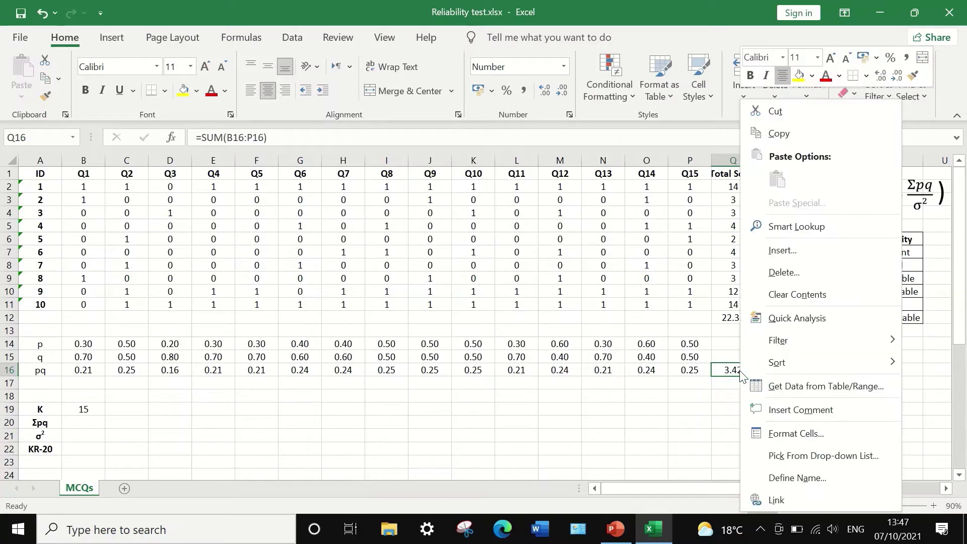
left_click(787, 135)
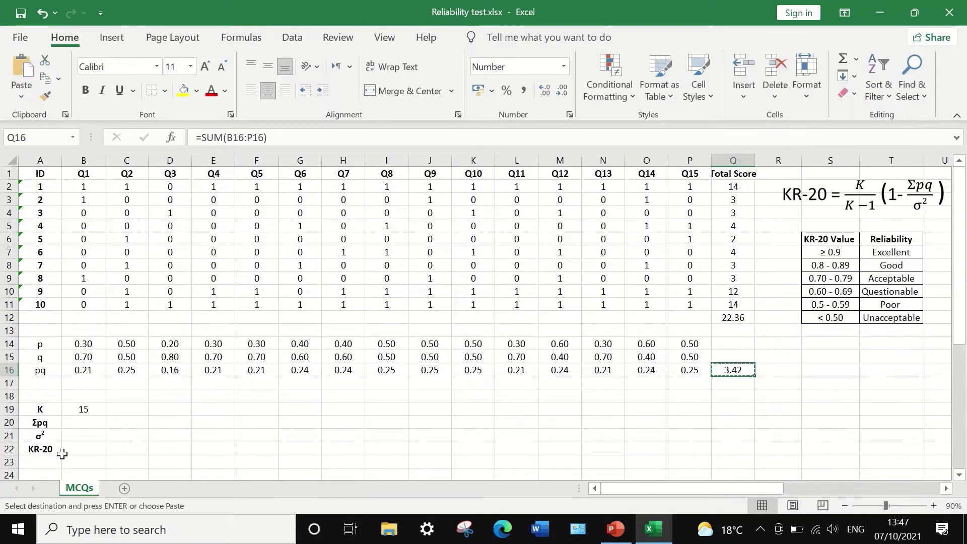
left_click(85, 426)
right_click(86, 426)
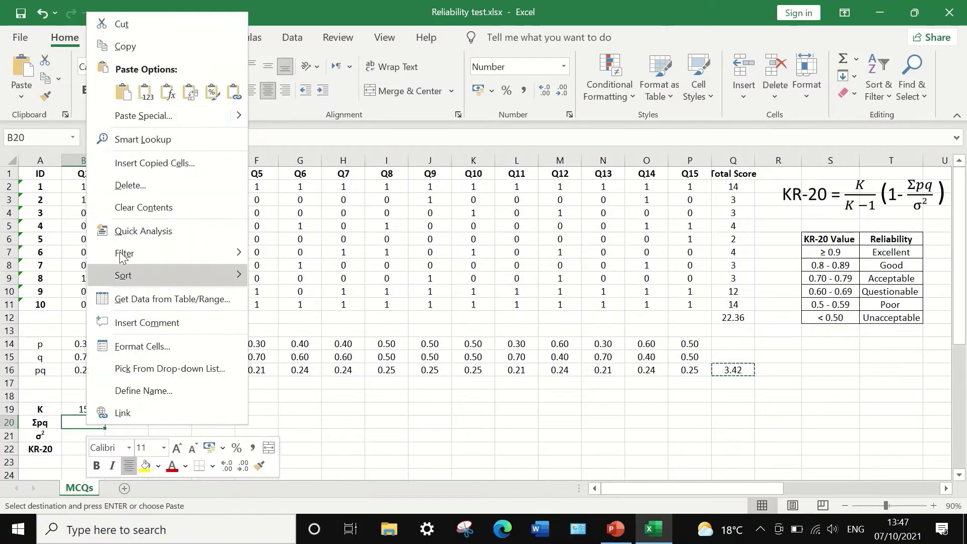
left_click(152, 96)
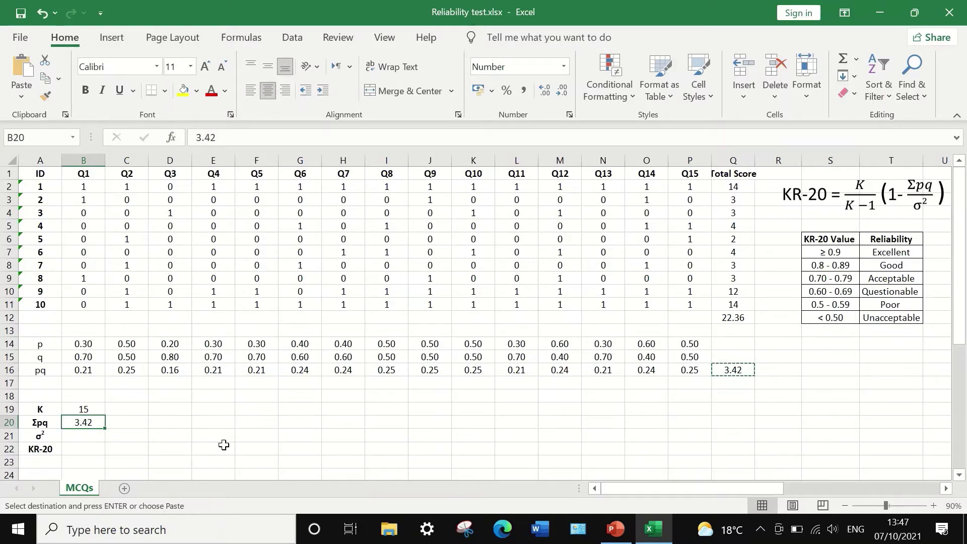
Copy the total score variance from Q12 into the σ² cell B21 as a value only
left_click(69, 436)
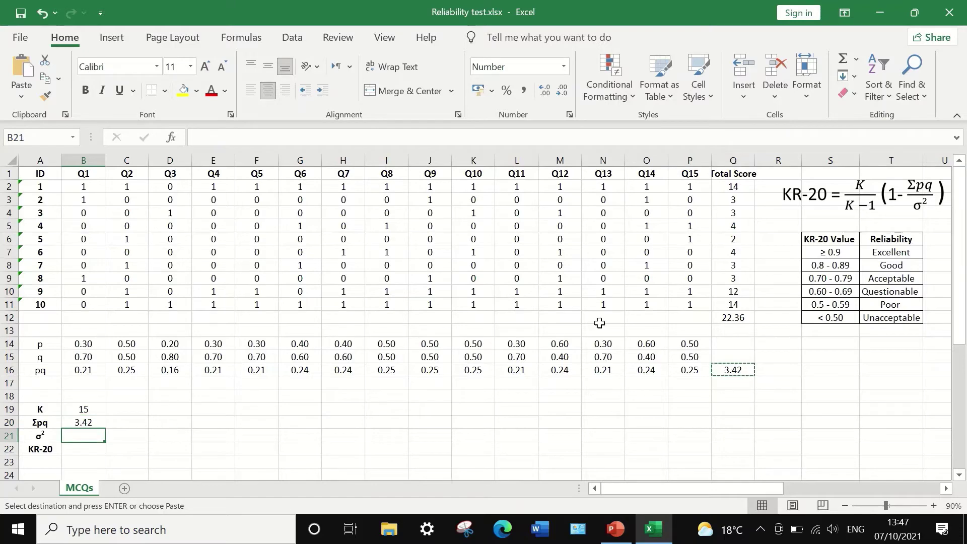
left_click(736, 319)
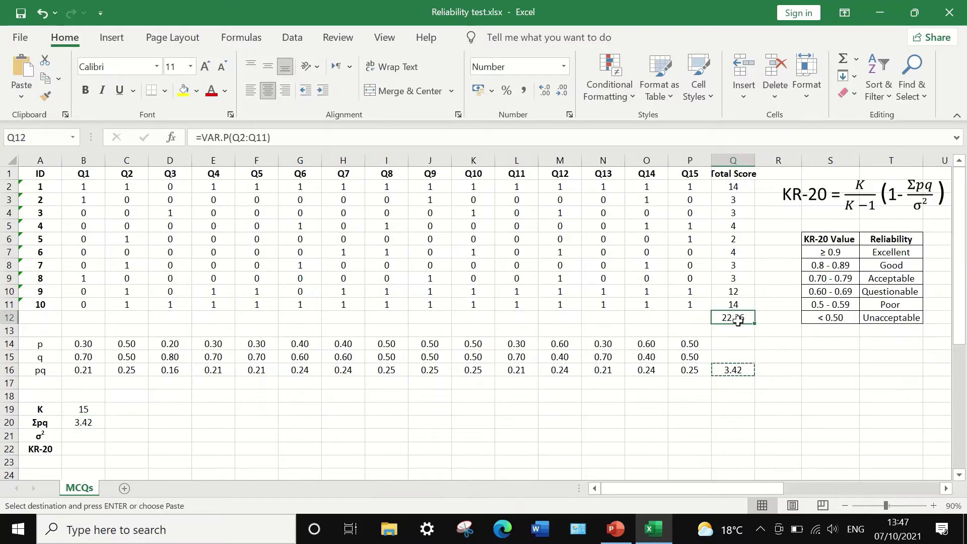
right_click(734, 316)
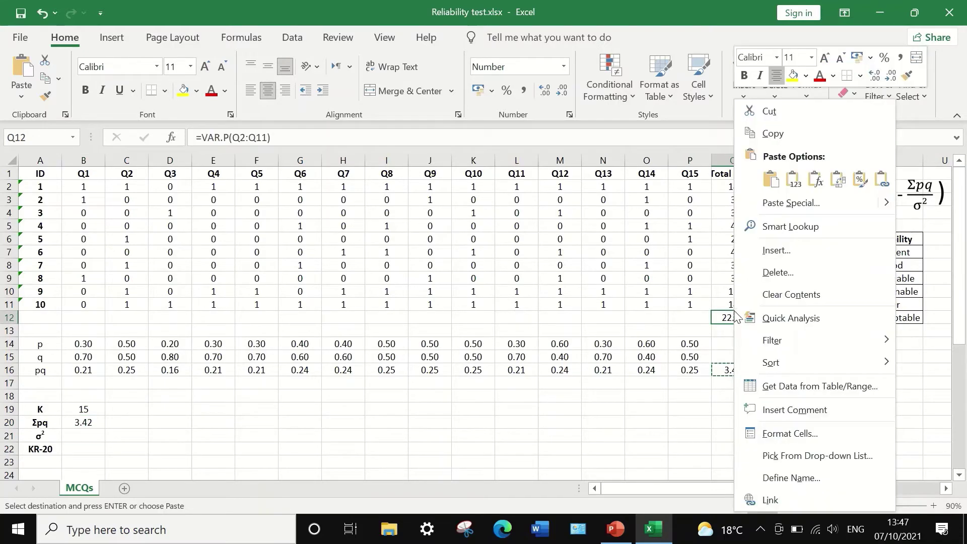
left_click(779, 140)
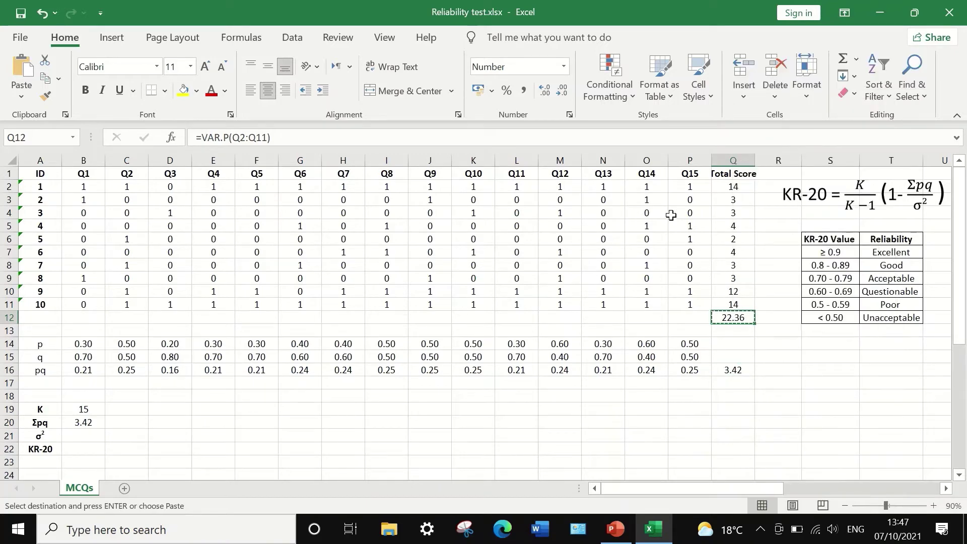
left_click(76, 435)
right_click(82, 435)
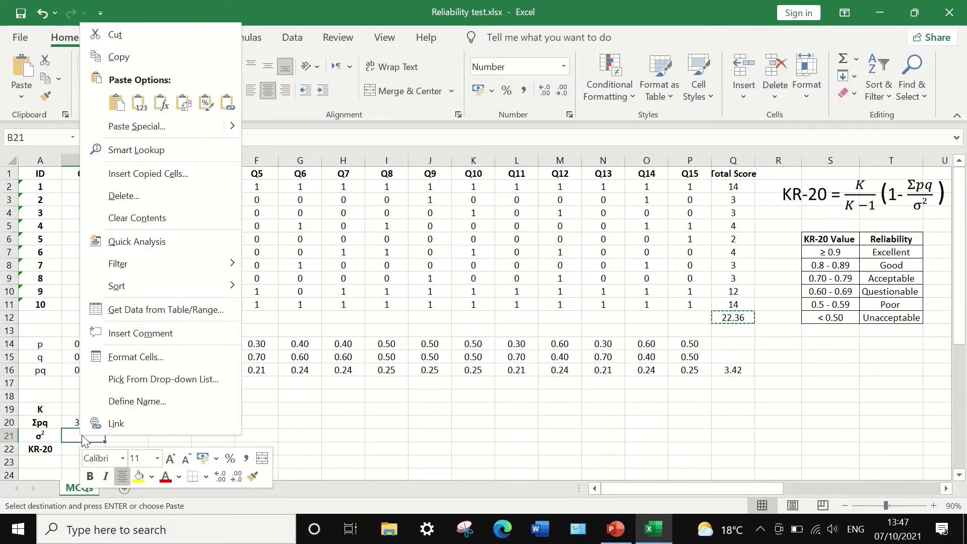
left_click(139, 103)
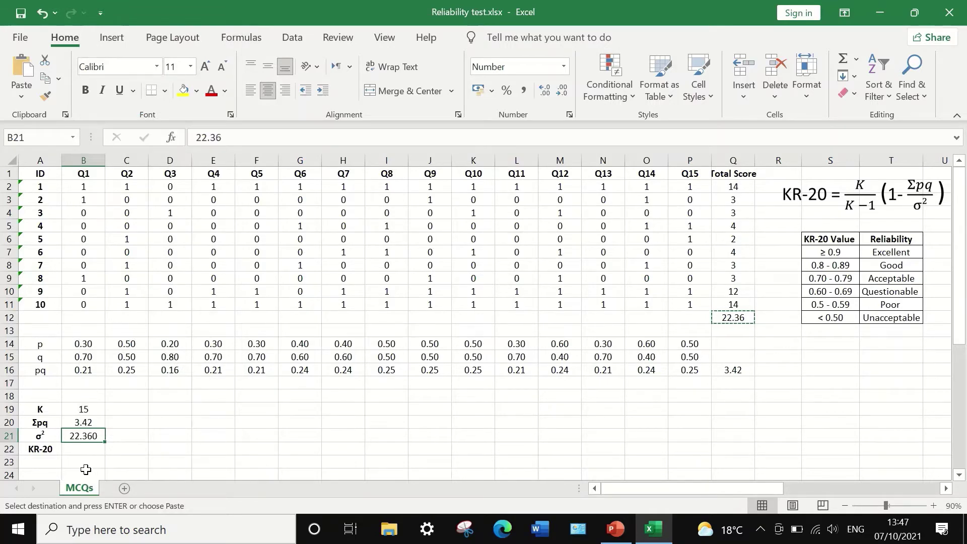
Calculate the KR-20 coefficient in B22 with the formula =(15/14)*(1-B20/B21)
left_click(68, 449)
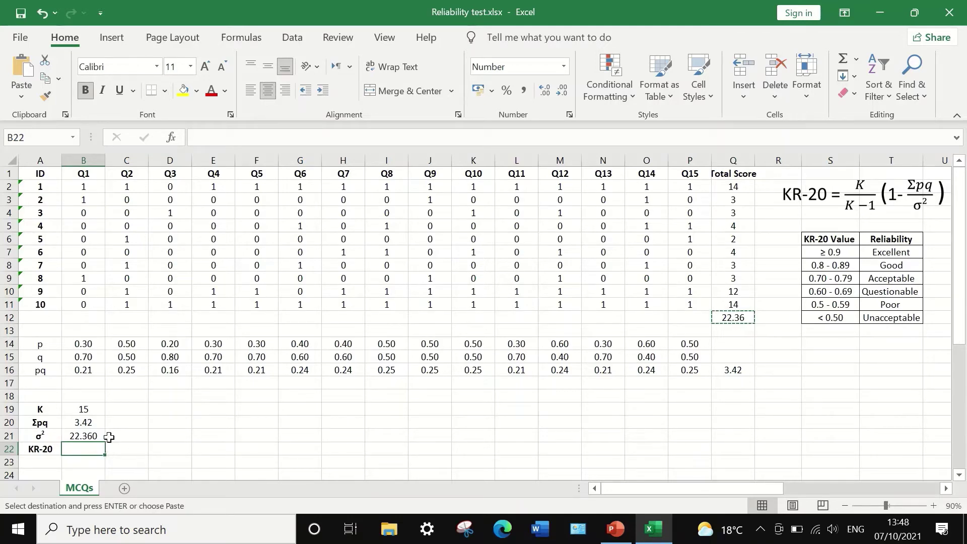
type("=")
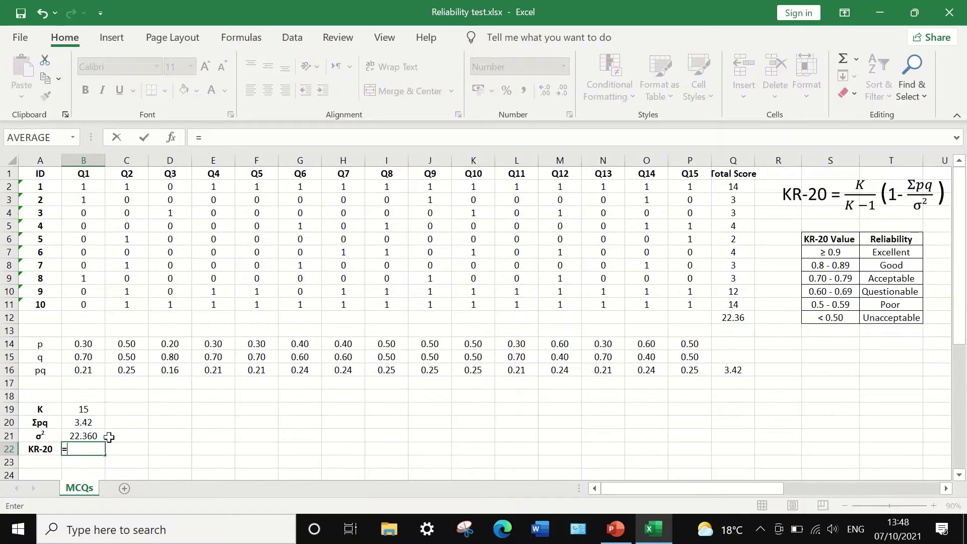
type("()*(")
left_click(71, 450)
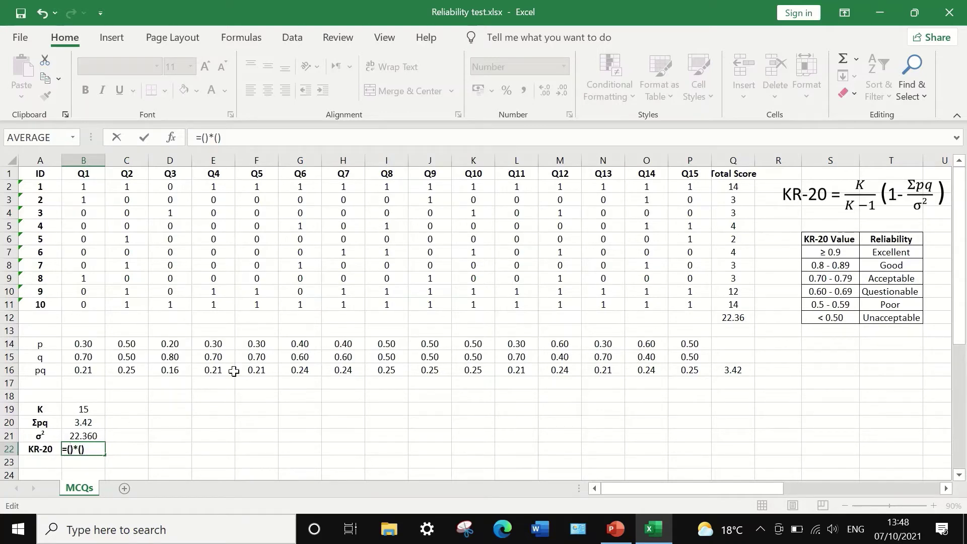
type("15")
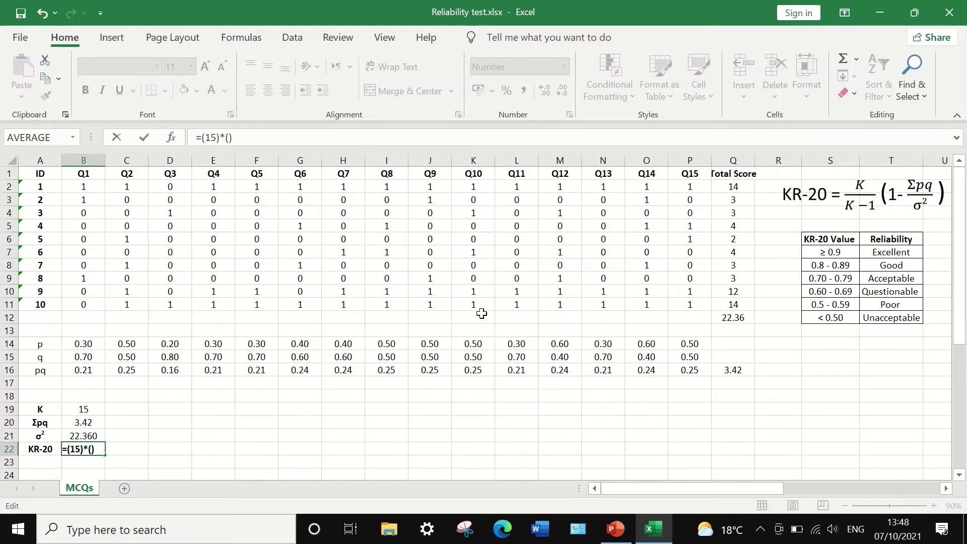
type("/14")
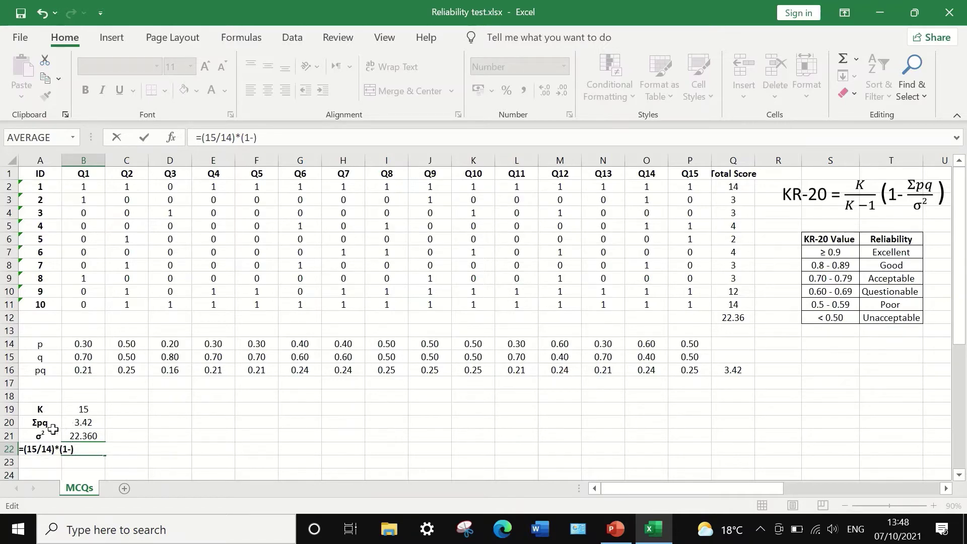
left_click(87, 422)
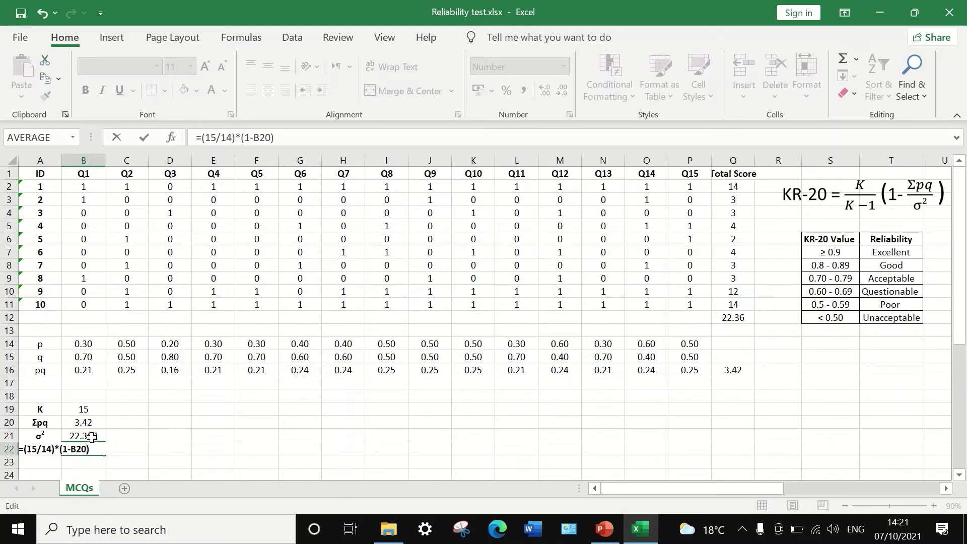
type("/")
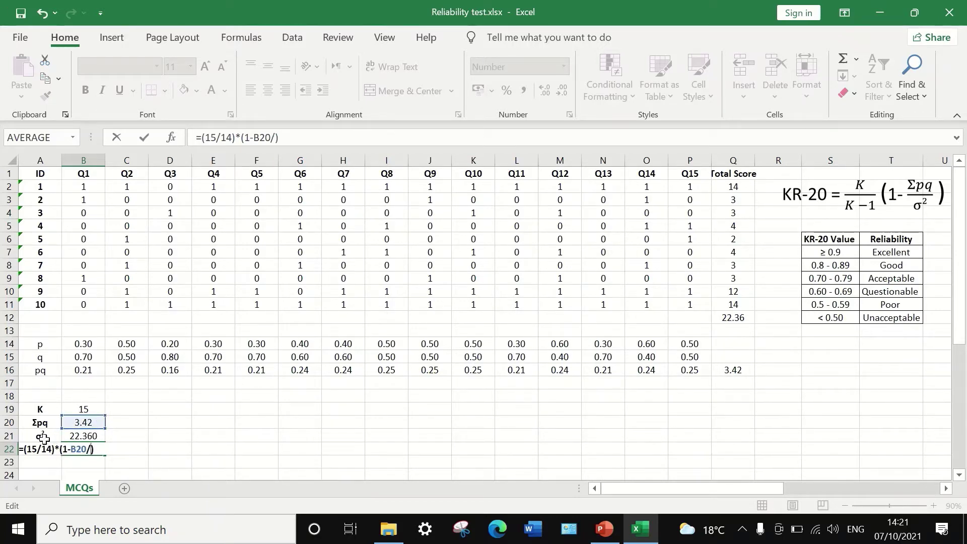
left_click(84, 437)
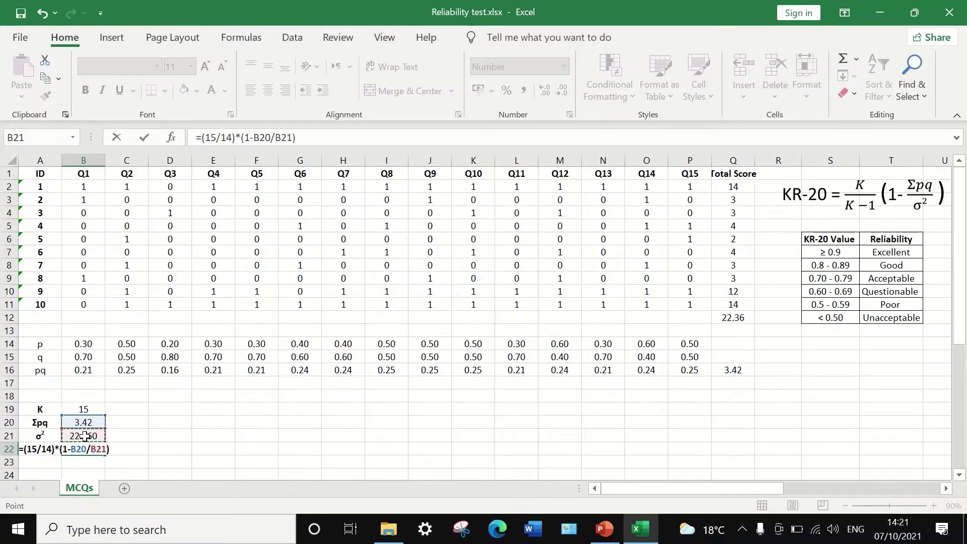
key("Return")
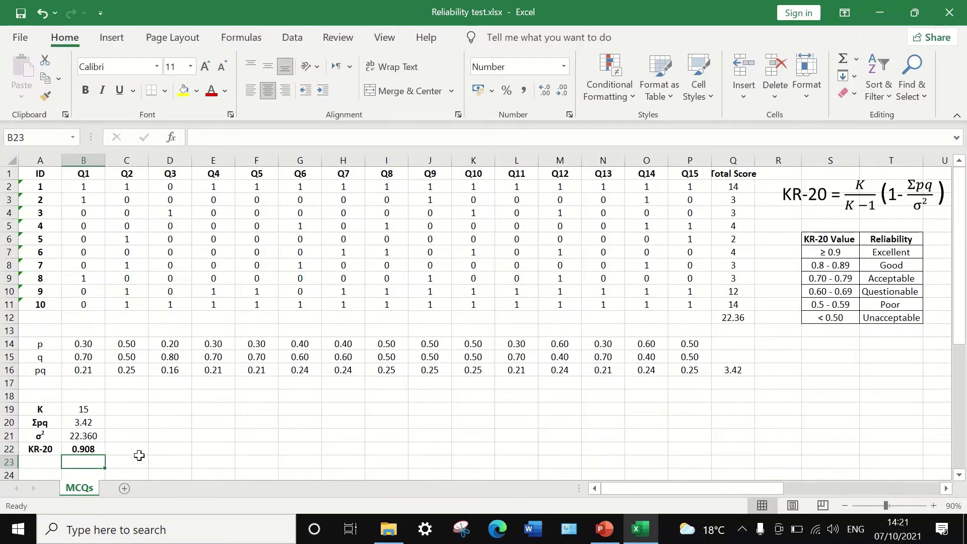
left_click(125, 450)
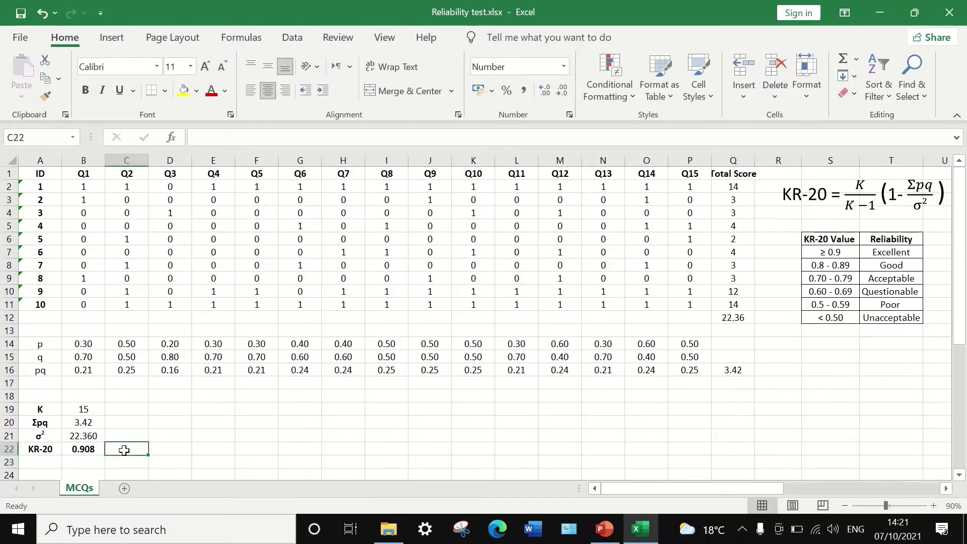
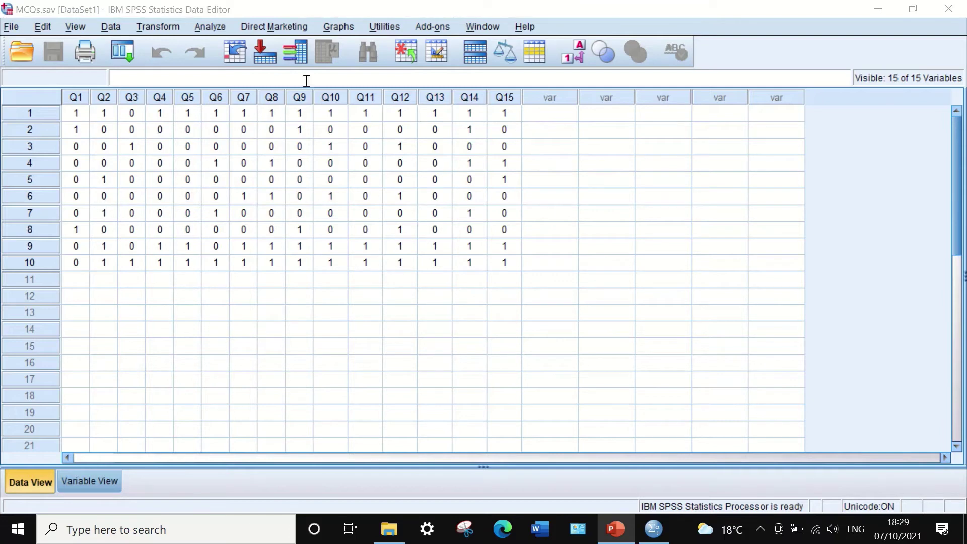
In the SPSS Data Editor, start computing a new variable with the target name Totalscore
left_click(156, 27)
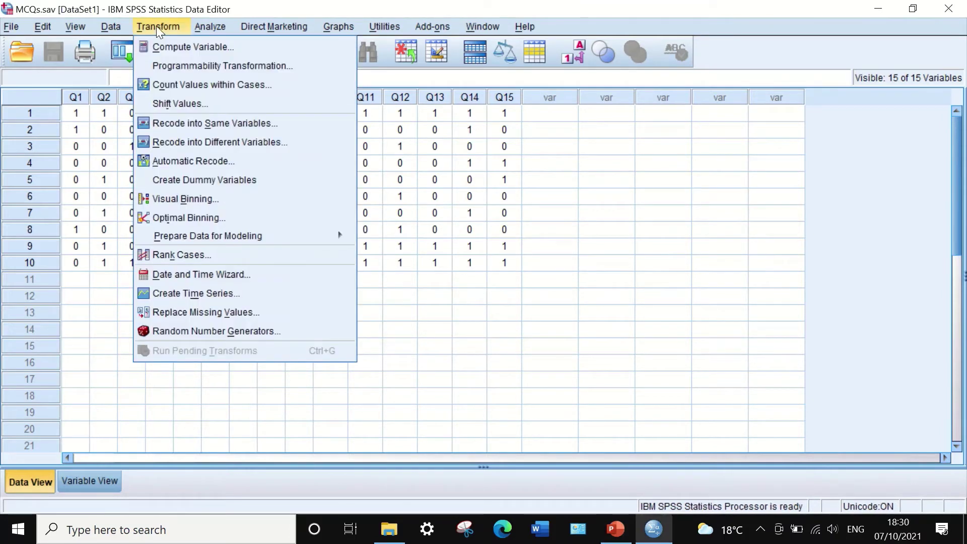
left_click(163, 48)
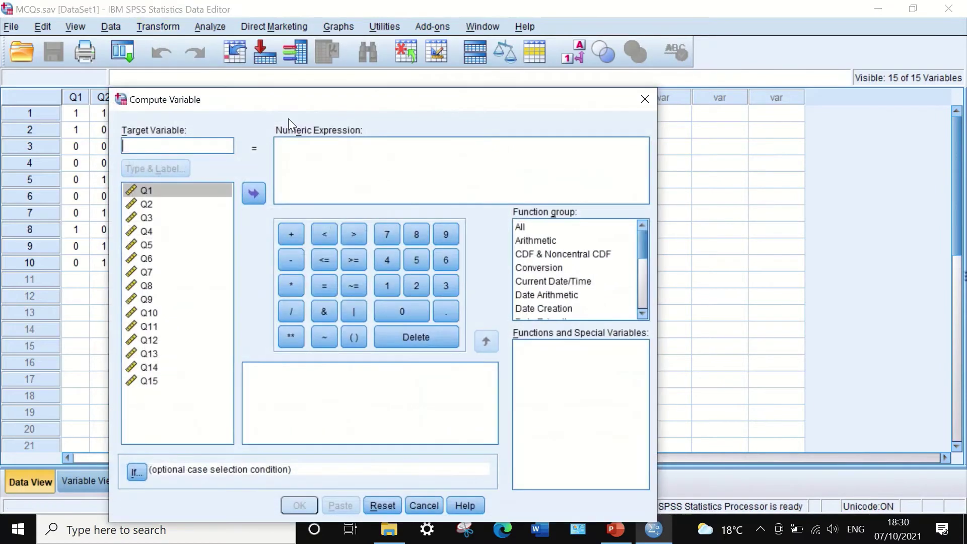
left_click_drag(304, 99, 480, 69)
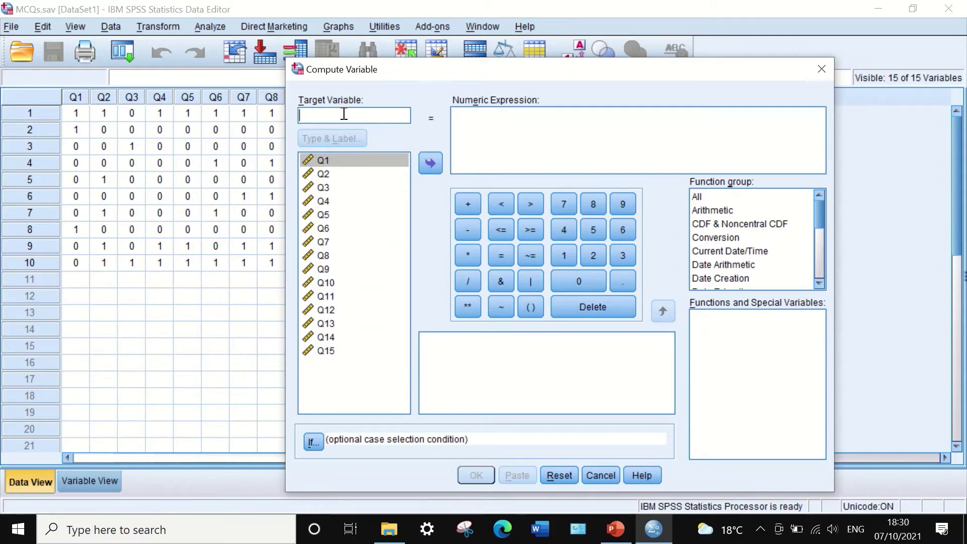
type("Total")
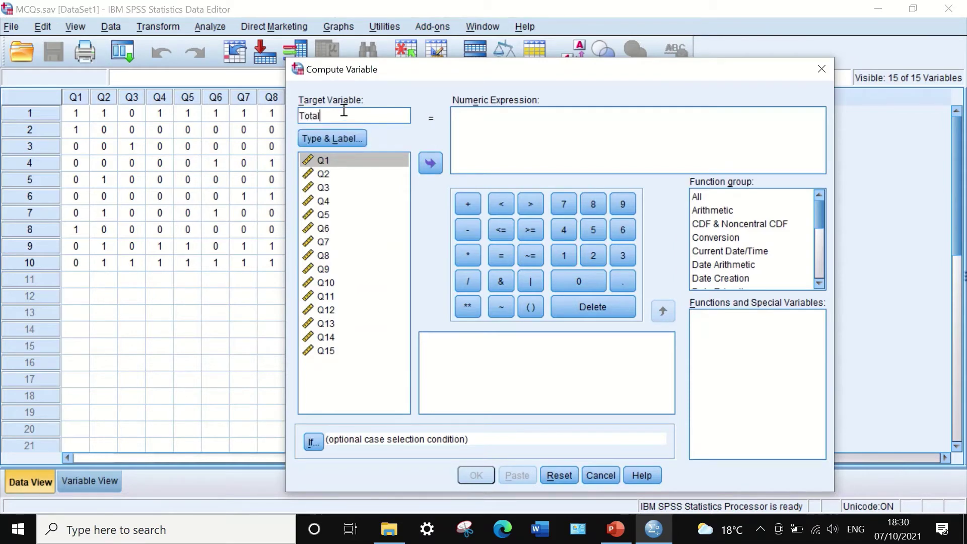
type("sxore")
left_click(330, 116)
key("BackSpace")
type("c")
Begin the numeric expression for Totalscore by adding up the variables Q1 to Q5, ending with a plus sign
left_click(482, 125)
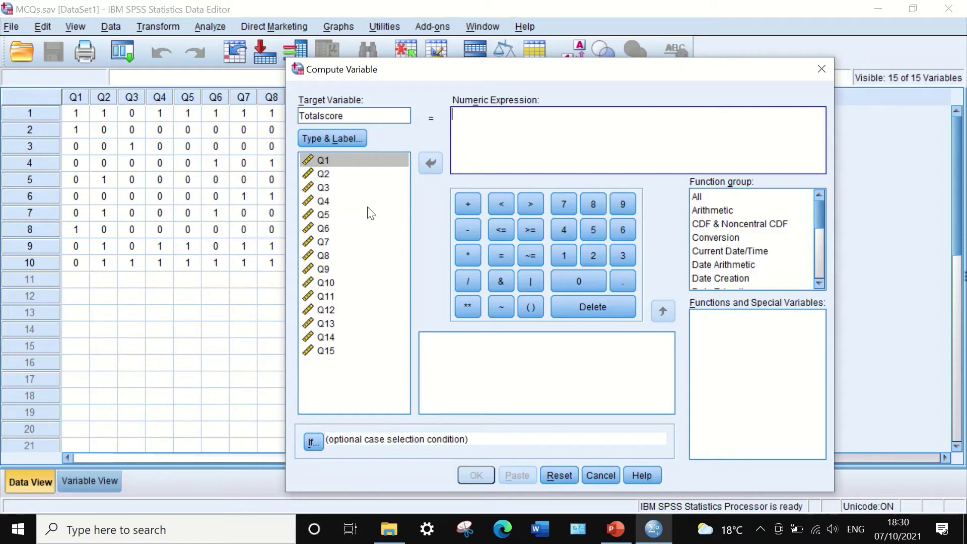
left_click(344, 158)
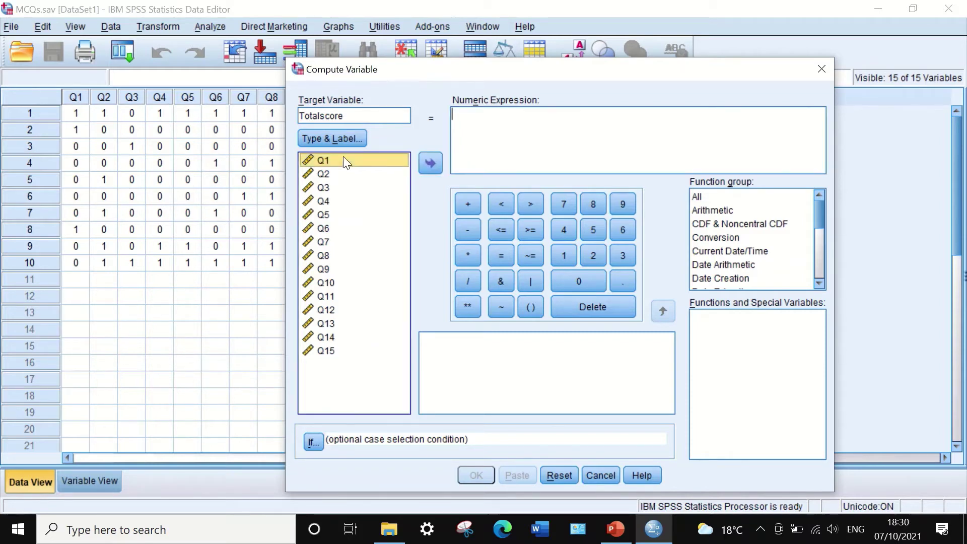
left_click(430, 162)
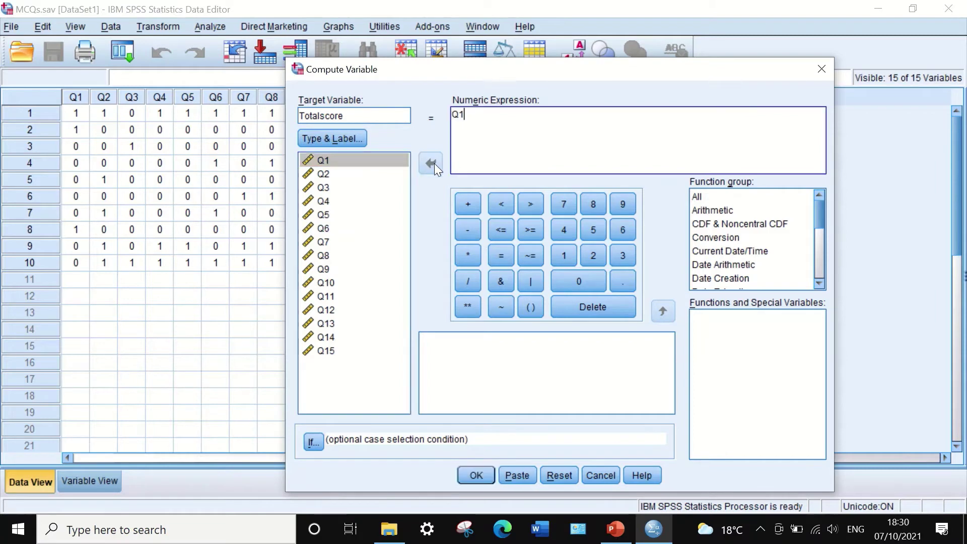
left_click(466, 202)
left_click(323, 174)
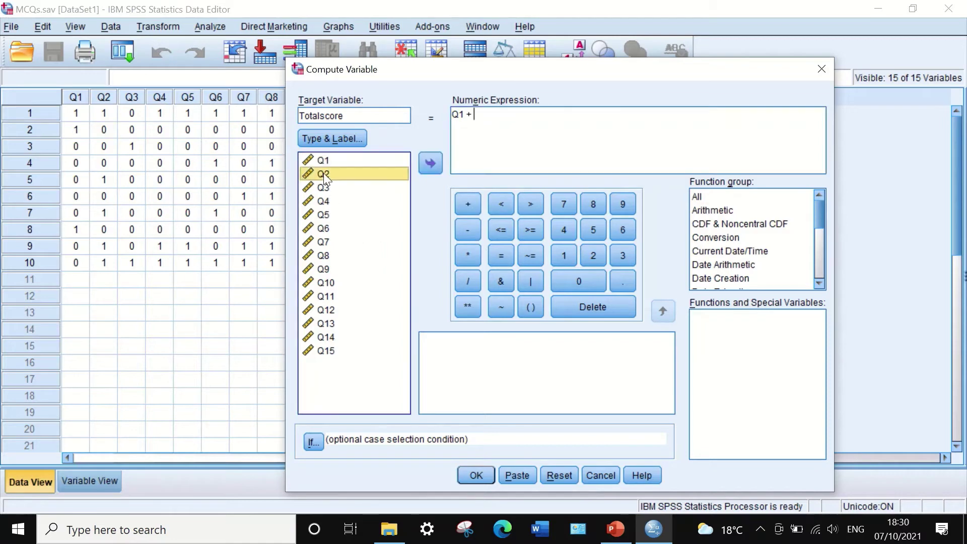
left_click(424, 162)
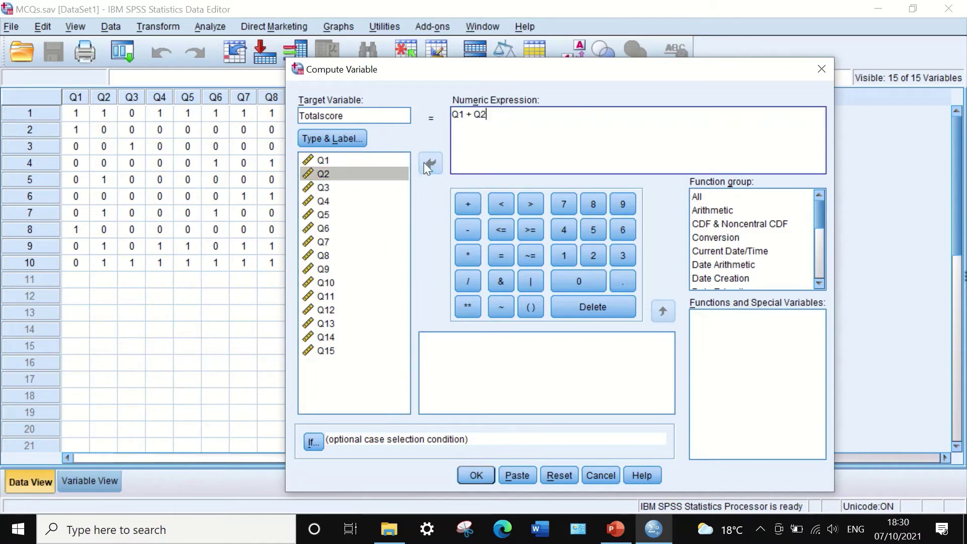
left_click(464, 204)
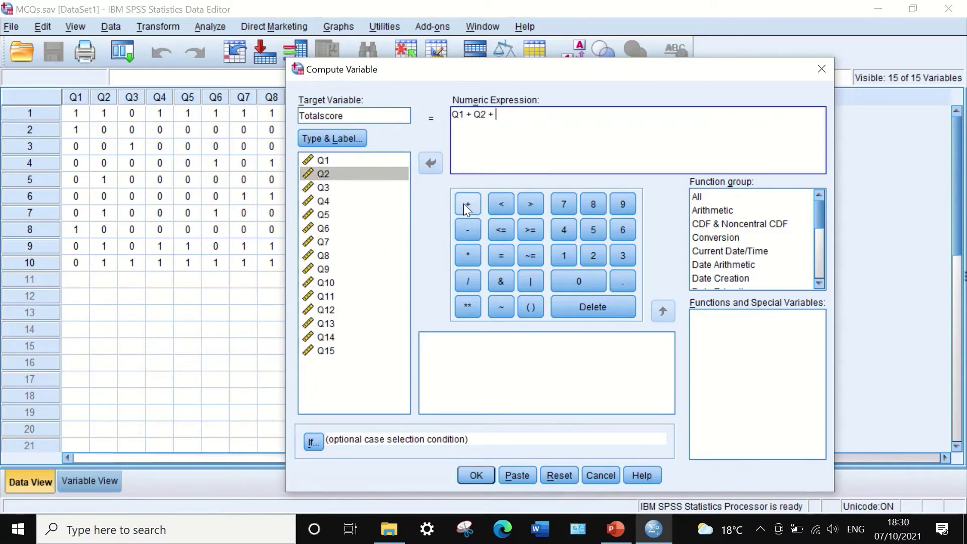
left_click(324, 186)
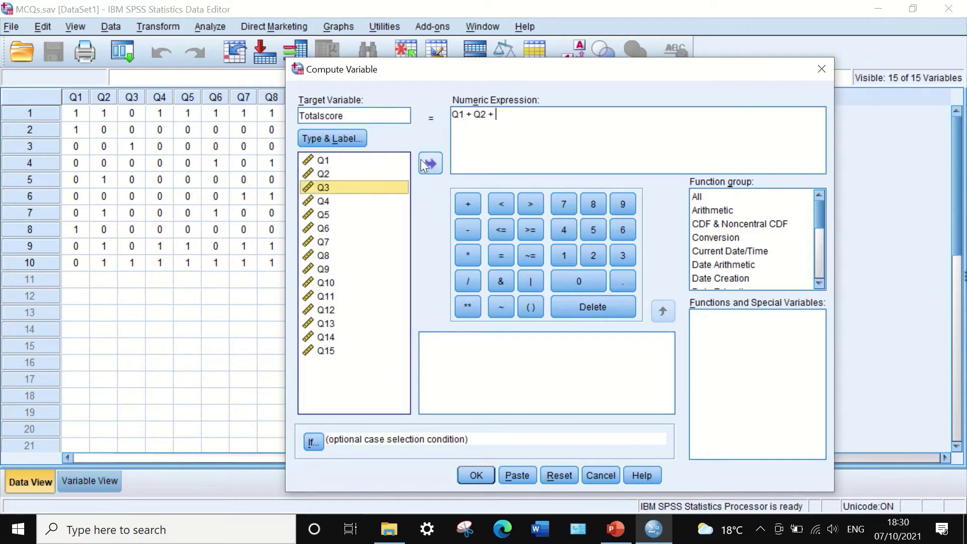
left_click(438, 167)
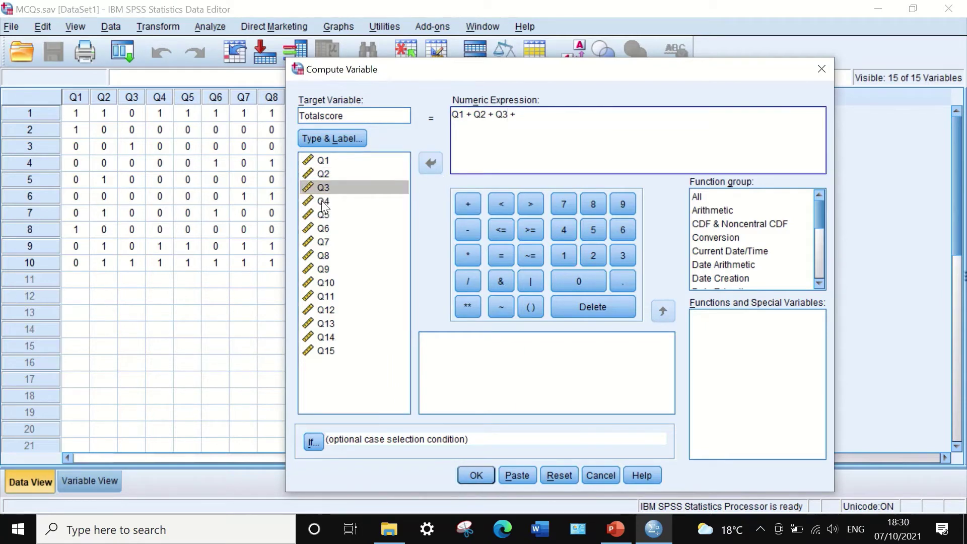
left_click(325, 200)
left_click(430, 163)
left_click(467, 204)
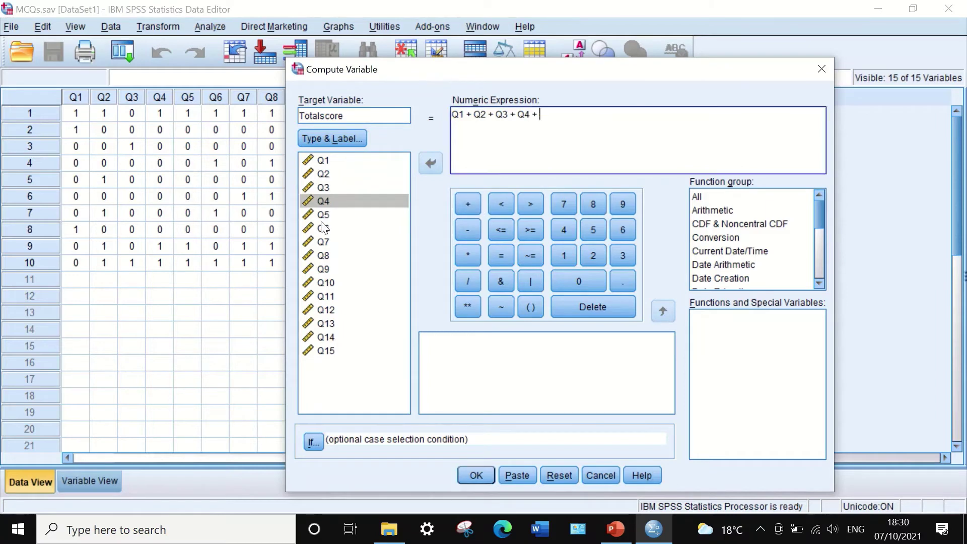
left_click(389, 214)
left_click(431, 164)
left_click(468, 203)
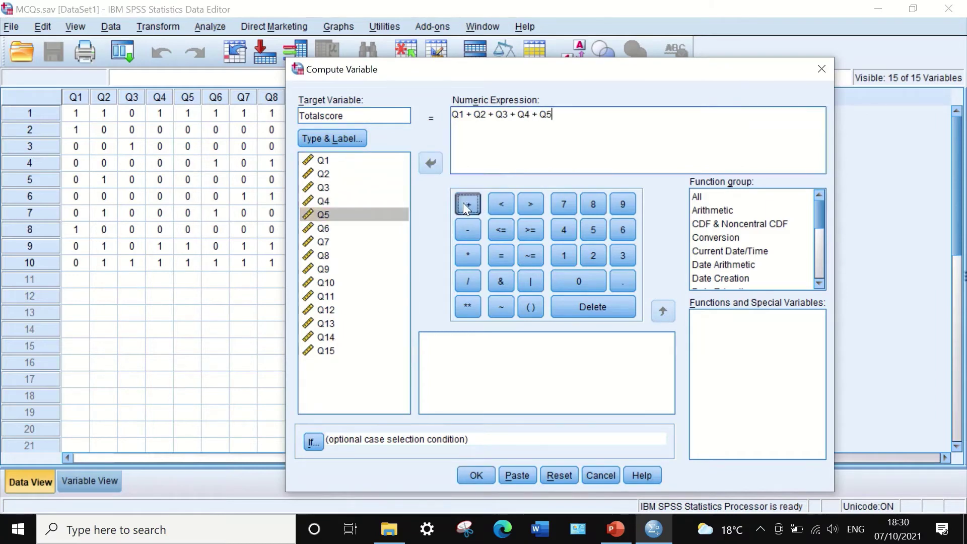
Extend the numeric expression with the variables Q6 to Q10, each followed by a plus sign
left_click(332, 228)
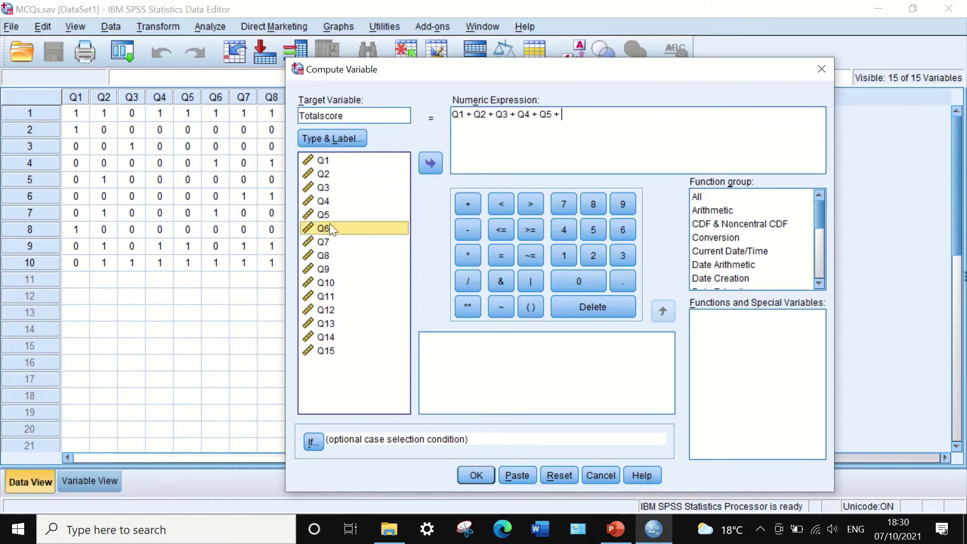
left_click(430, 162)
left_click(467, 204)
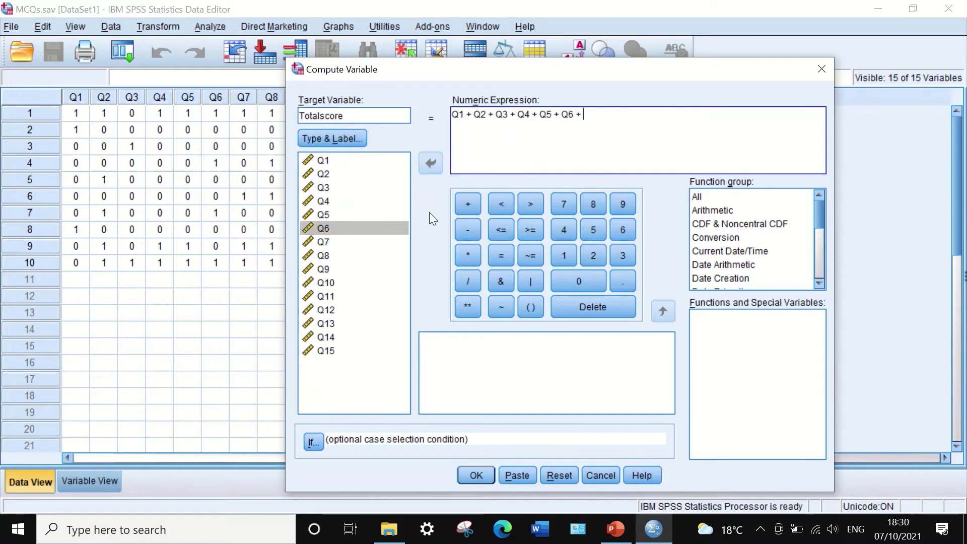
left_click(330, 243)
left_click(431, 162)
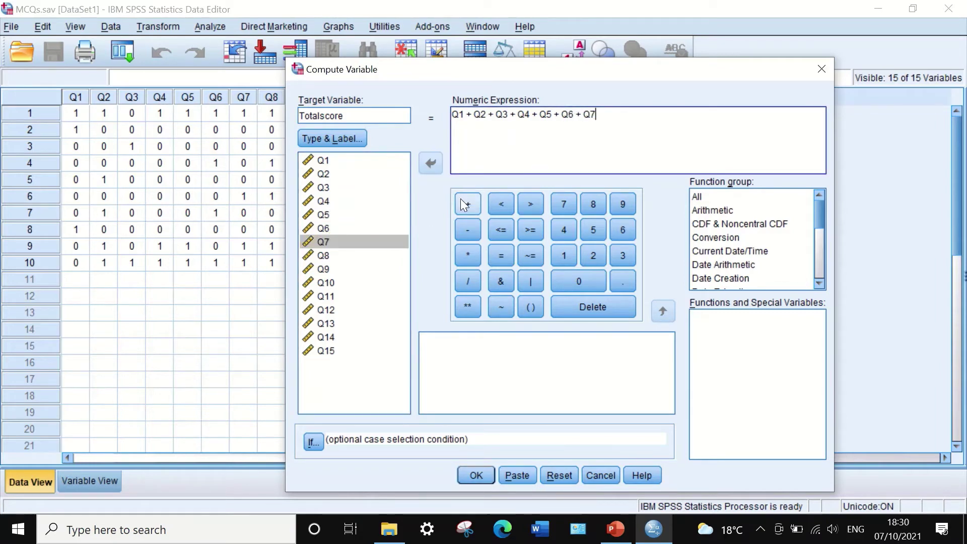
left_click(469, 204)
left_click(322, 254)
left_click(431, 163)
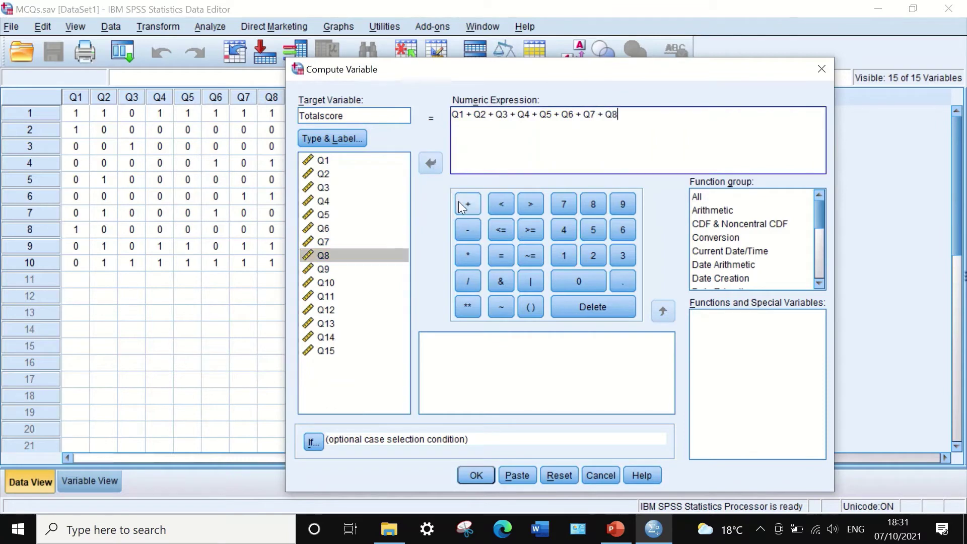
left_click(468, 204)
left_click(334, 269)
left_click(430, 163)
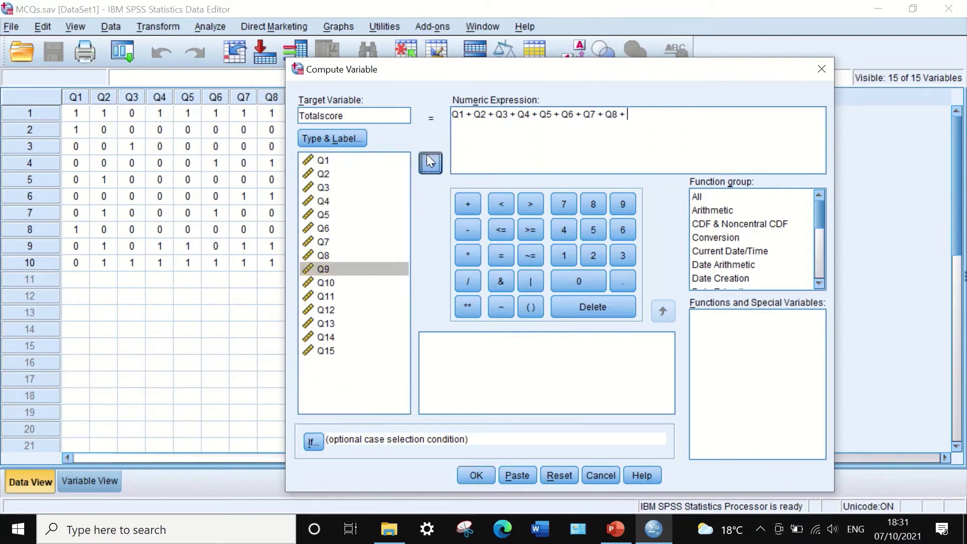
left_click(468, 204)
left_click(325, 283)
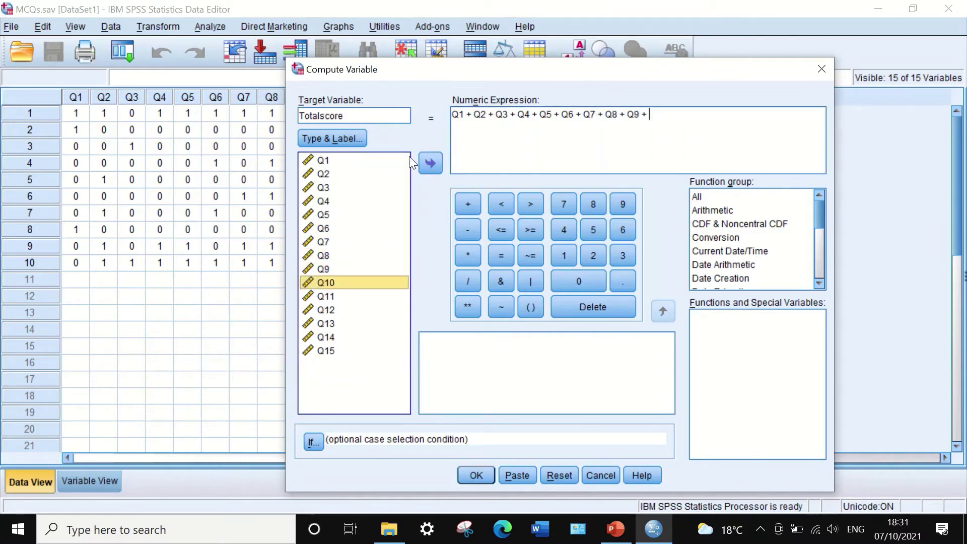
left_click(431, 162)
left_click(469, 204)
Complete the numeric expression by adding the variables Q11 to Q15, joined by single plus signs
left_click(326, 297)
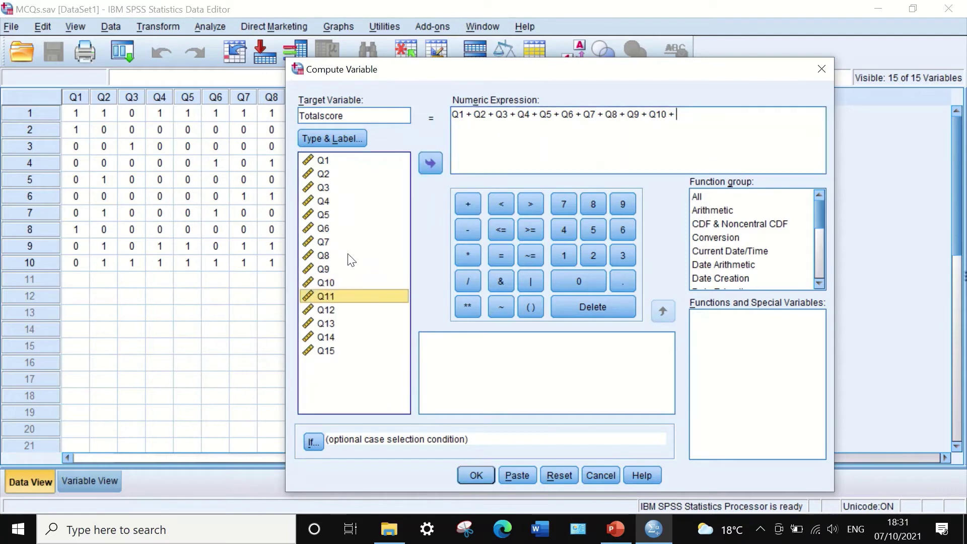
left_click(431, 163)
left_click(468, 203)
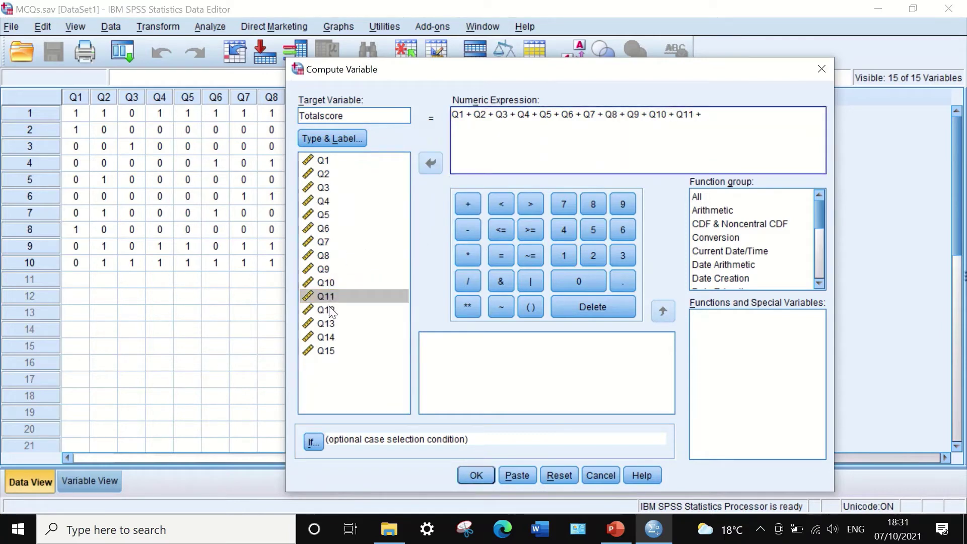
left_click(326, 310)
left_click(431, 162)
left_click(464, 202)
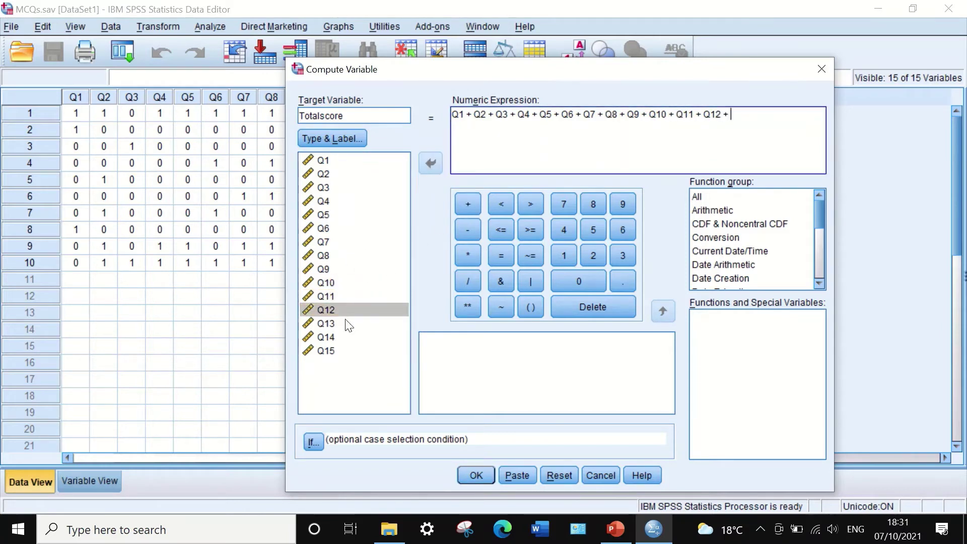
left_click(330, 324)
left_click(466, 204)
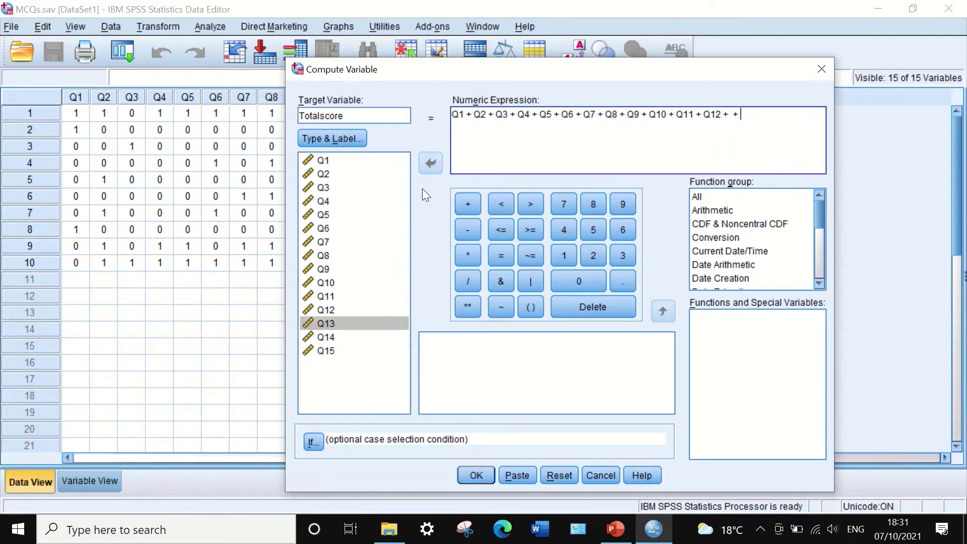
left_click(729, 114)
left_click(319, 323)
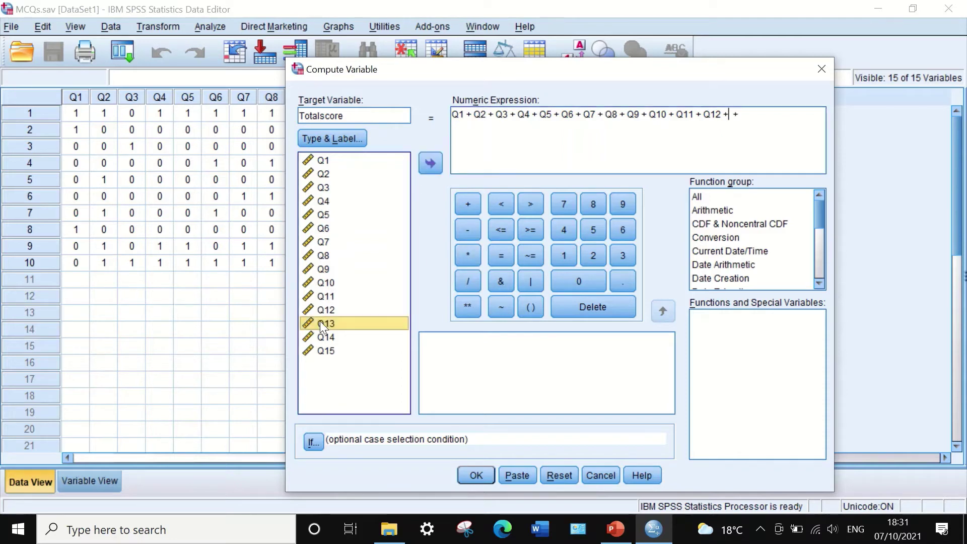
left_click(431, 163)
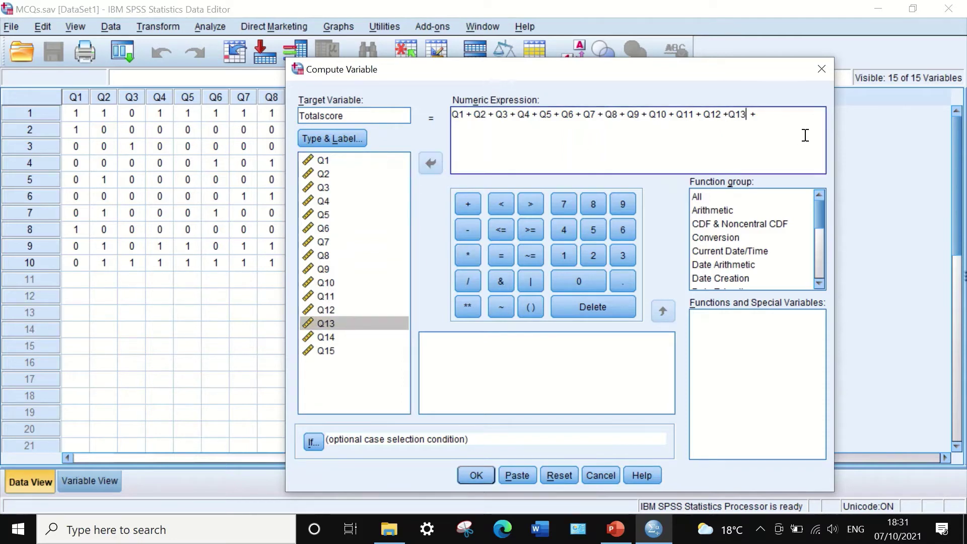
left_click(766, 114)
left_click(322, 338)
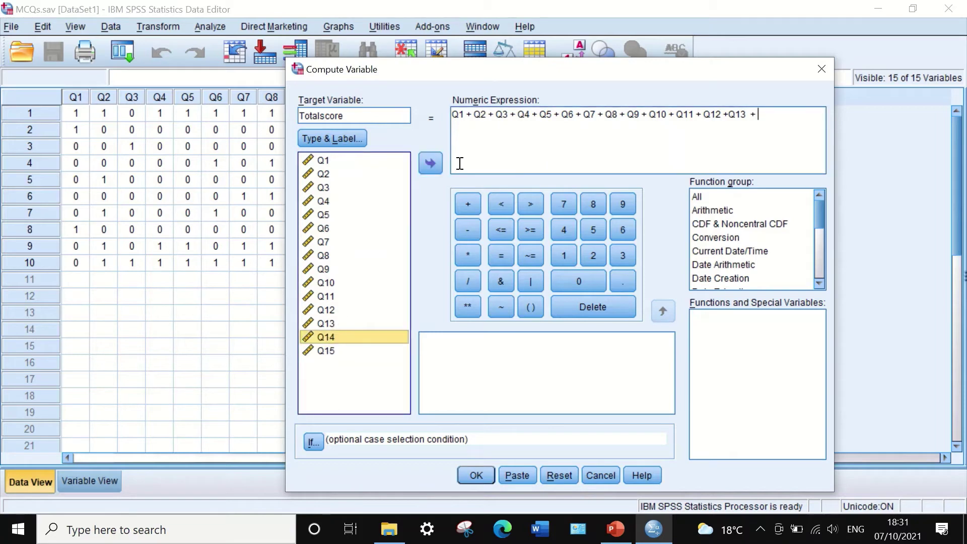
left_click(432, 163)
left_click(474, 198)
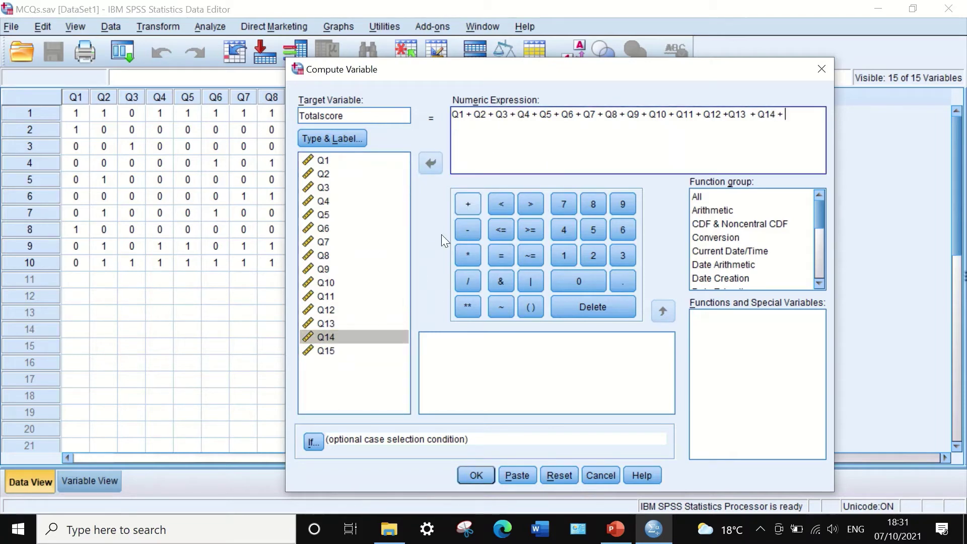
left_click(325, 350)
left_click(431, 163)
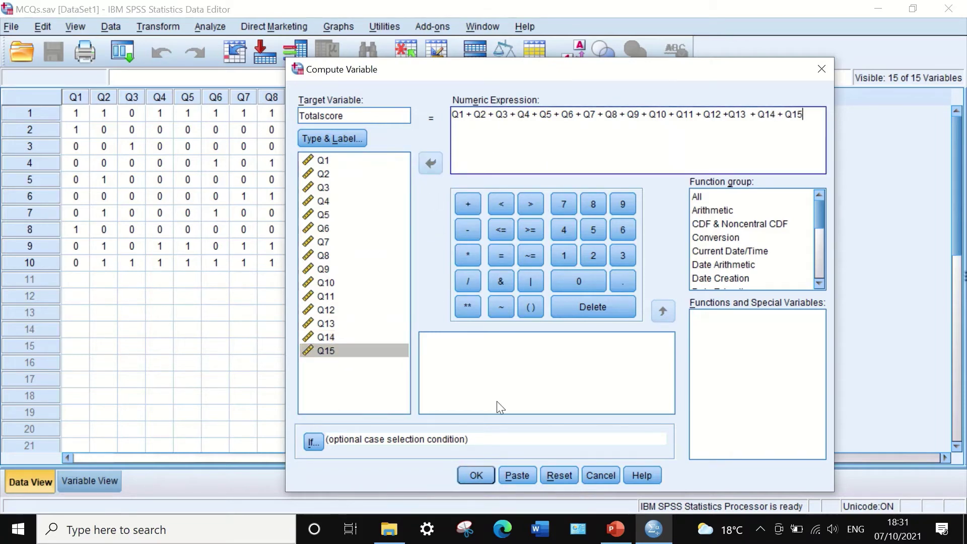
Run the Totalscore computation and narrow the new Totalscore column in the data grid
left_click(474, 475)
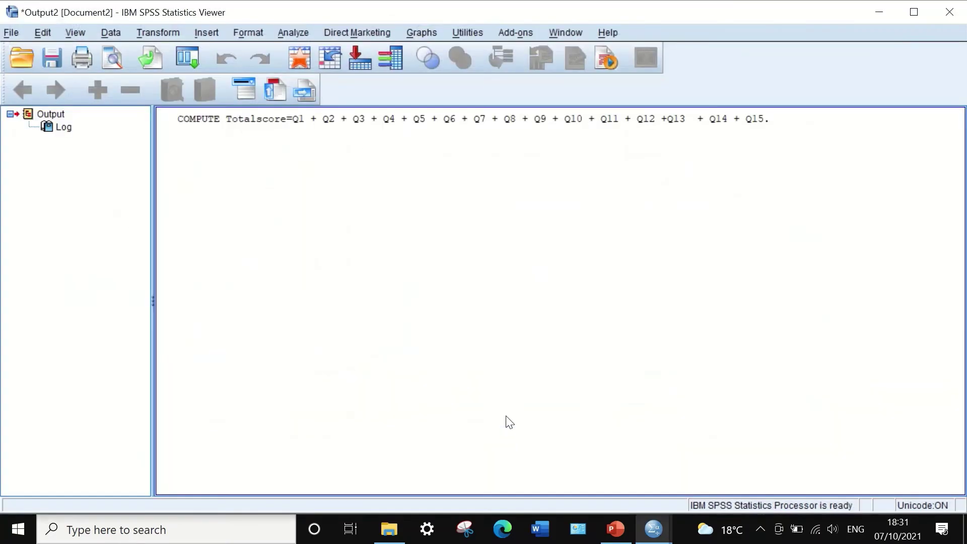
left_click(873, 15)
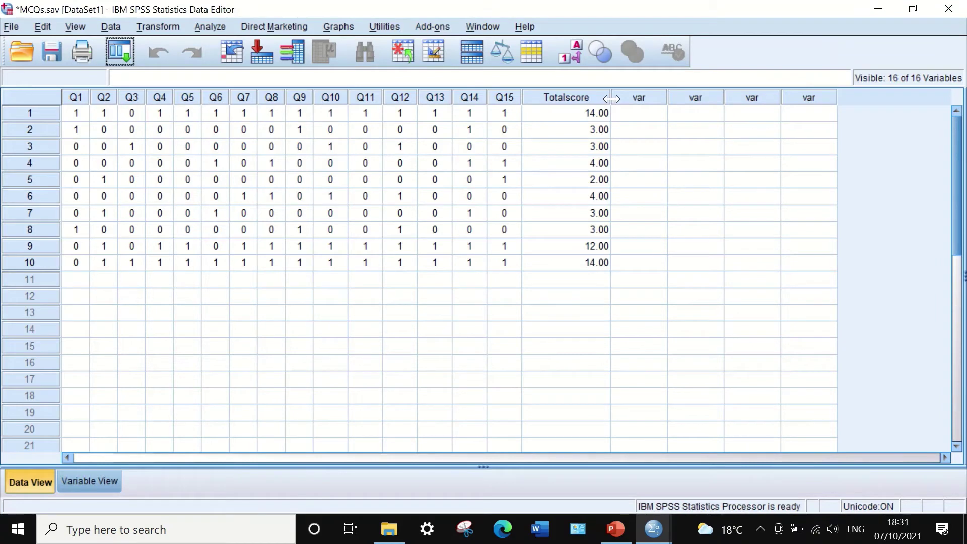
left_click_drag(609, 100, 566, 99)
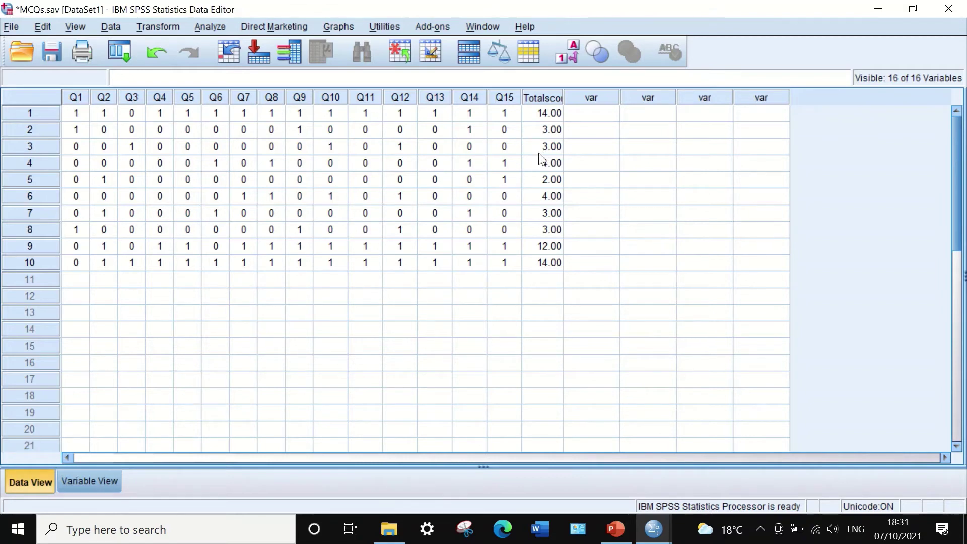
Set the decimals of the Totalscore variable to 0 and narrow its column further in the data grid
left_click(89, 480)
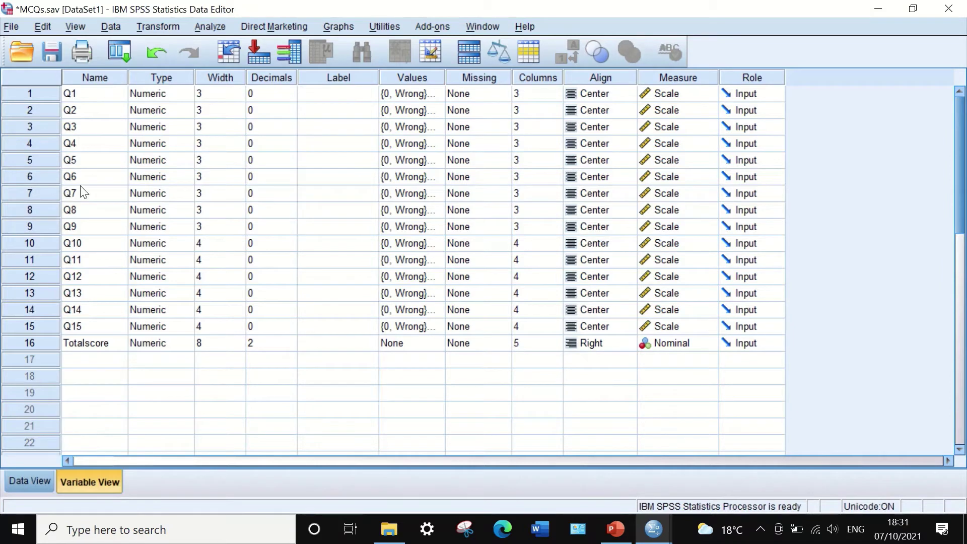
left_click(287, 346)
left_click(291, 349)
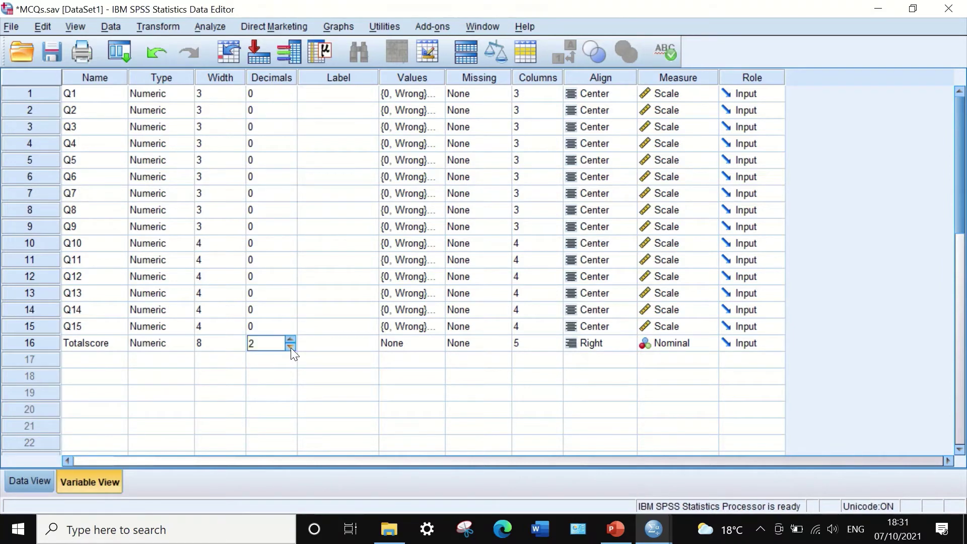
left_click(290, 347)
left_click(290, 347)
left_click(28, 481)
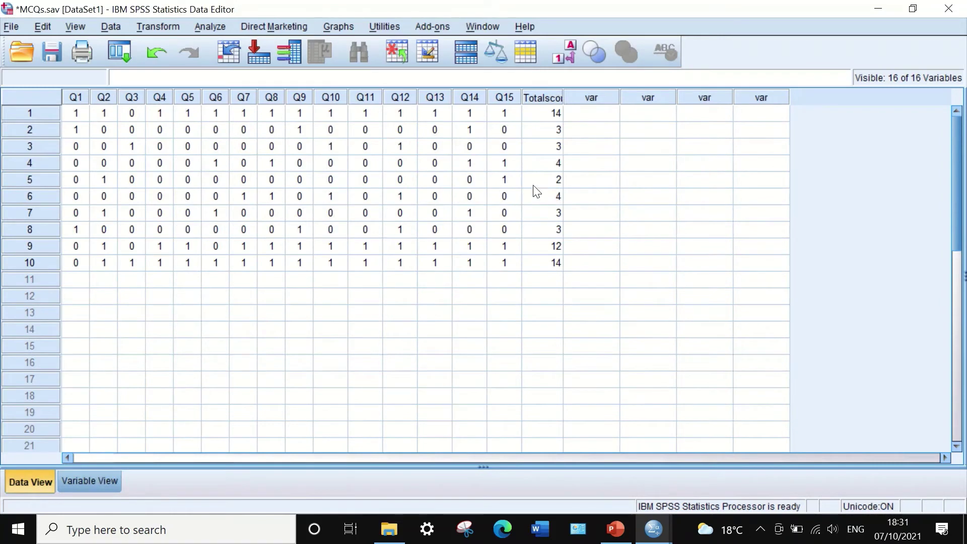
left_click_drag(563, 95, 550, 94)
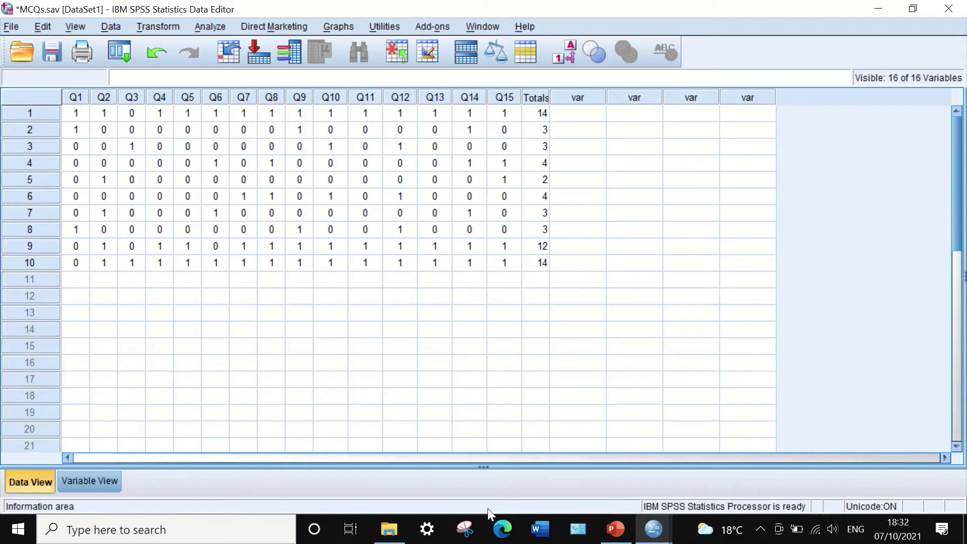
Switch to PowerPoint to review the KR-20 formula on slide 69, and return to the MCQs.sav dataset in SPSS
left_click(616, 529)
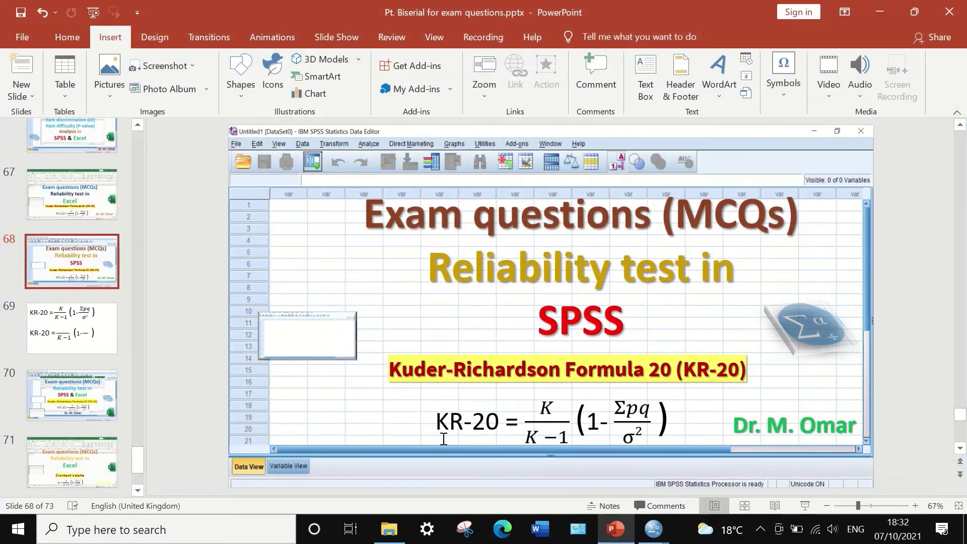
left_click(72, 328)
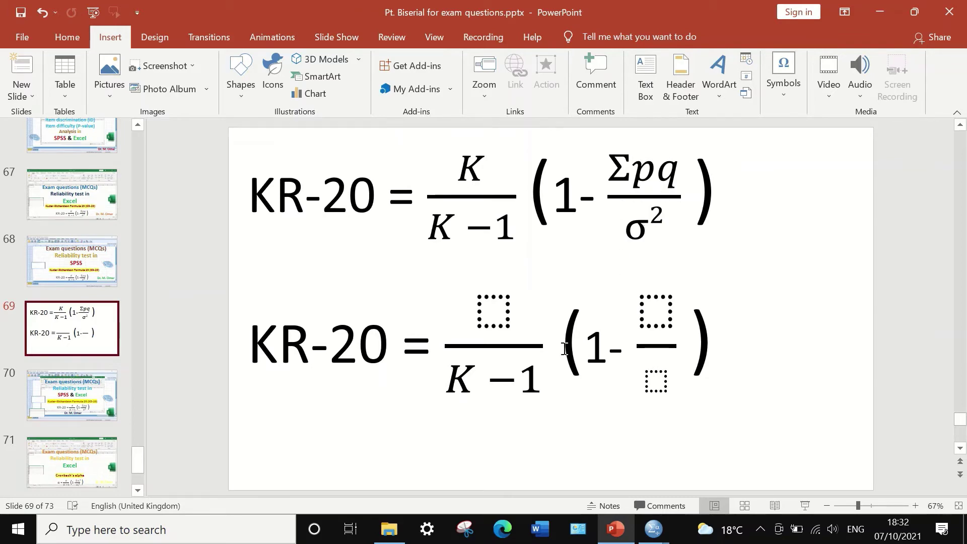
mouse_move(653, 532)
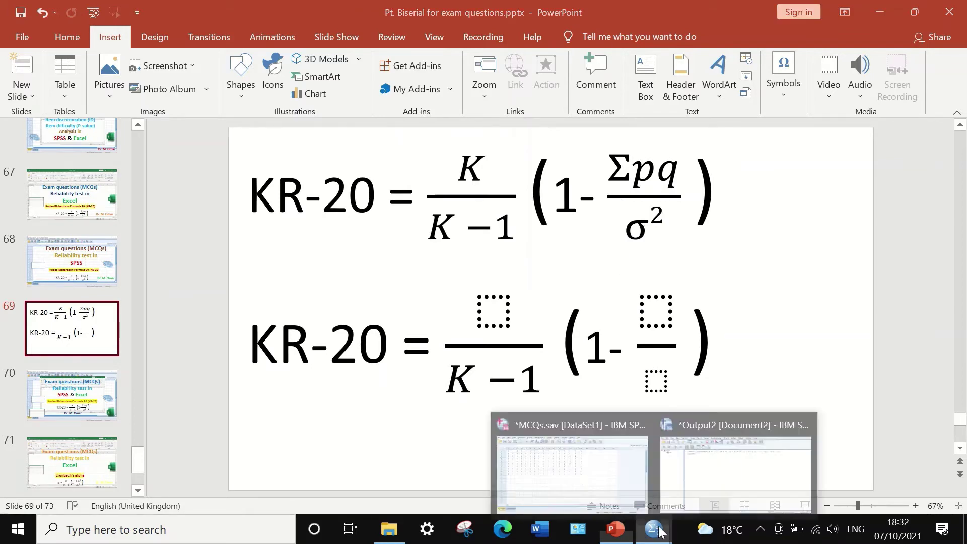
left_click(586, 471)
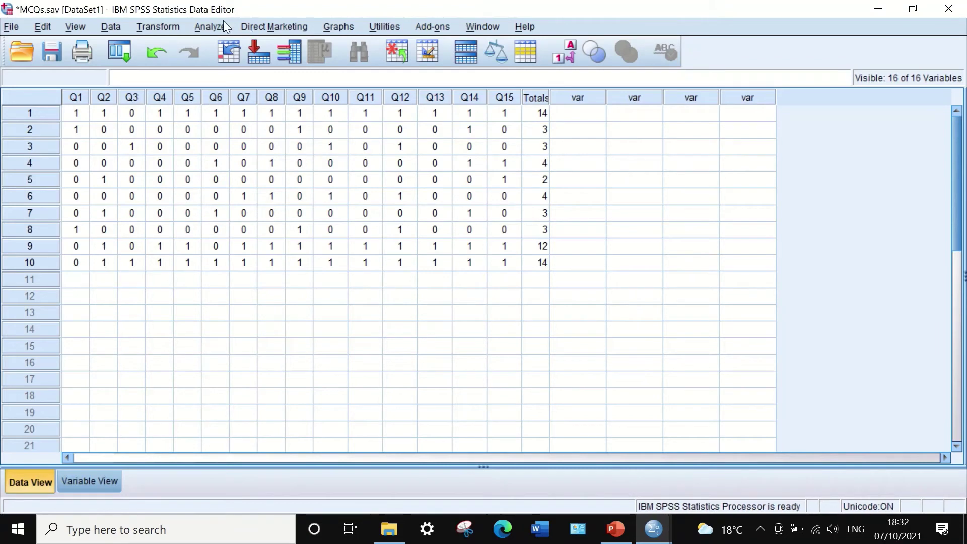
Set up a Frequencies analysis with Totalscore as the only variable
left_click(204, 22)
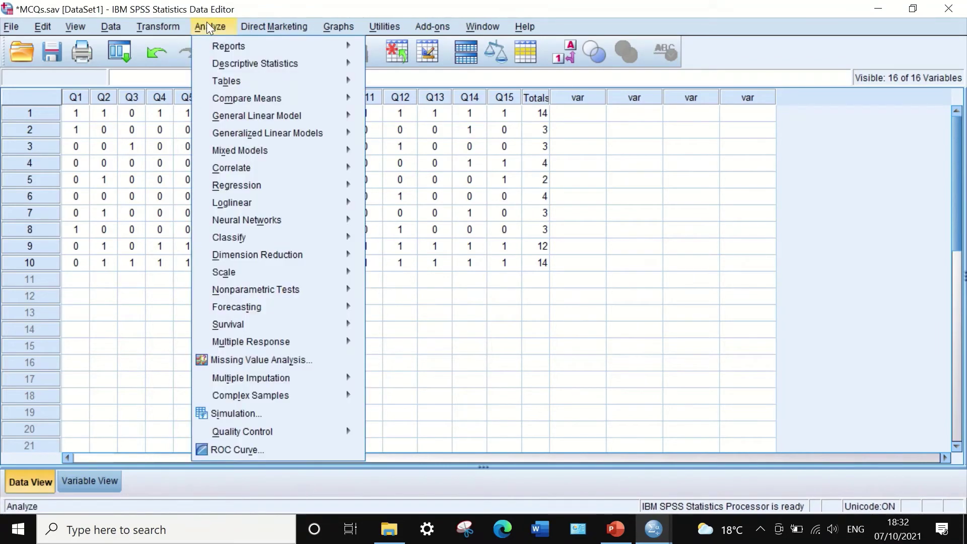
mouse_move(221, 64)
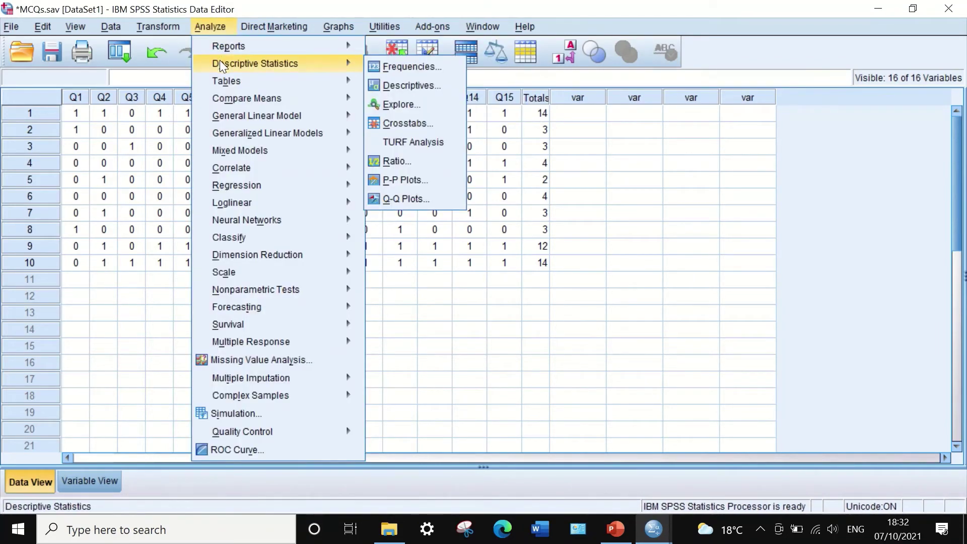
left_click(406, 66)
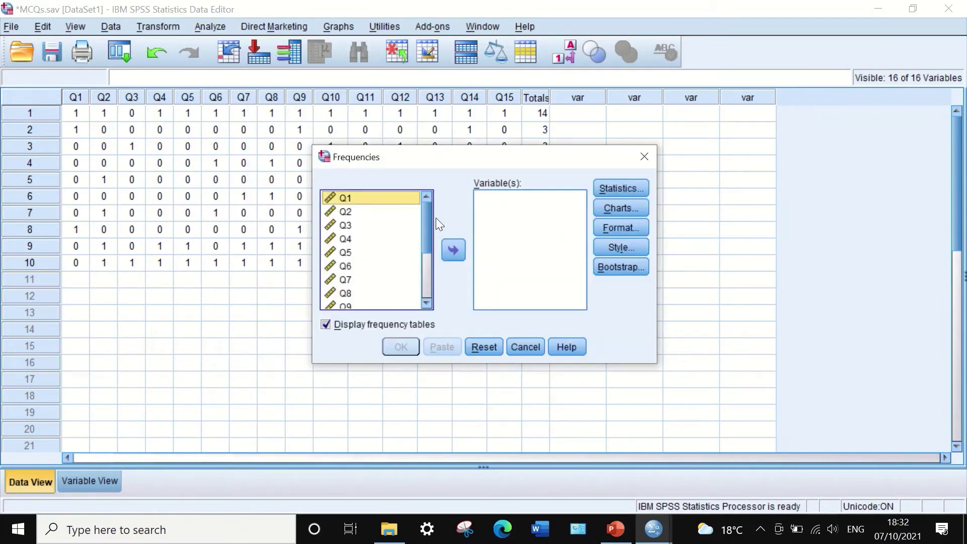
left_click_drag(425, 216, 425, 274)
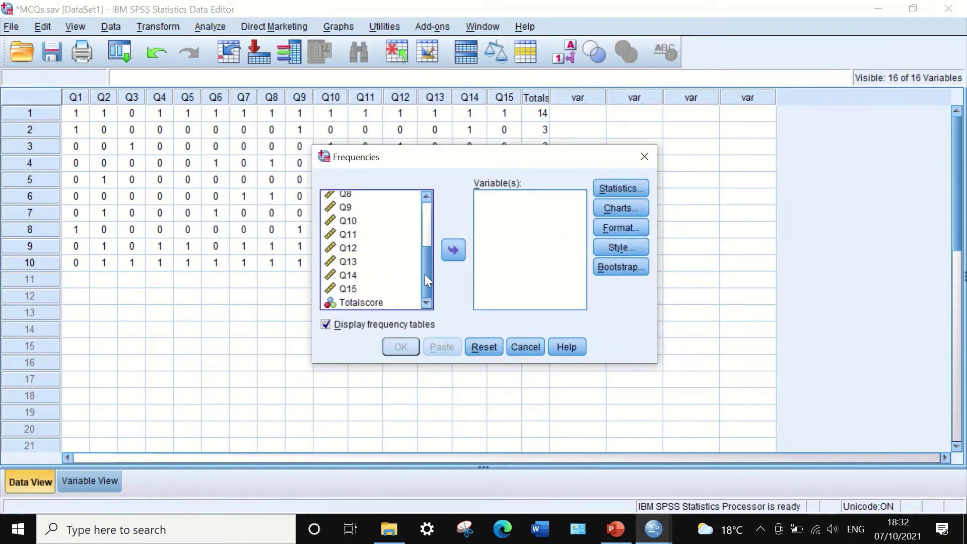
left_click(358, 300)
left_click(452, 248)
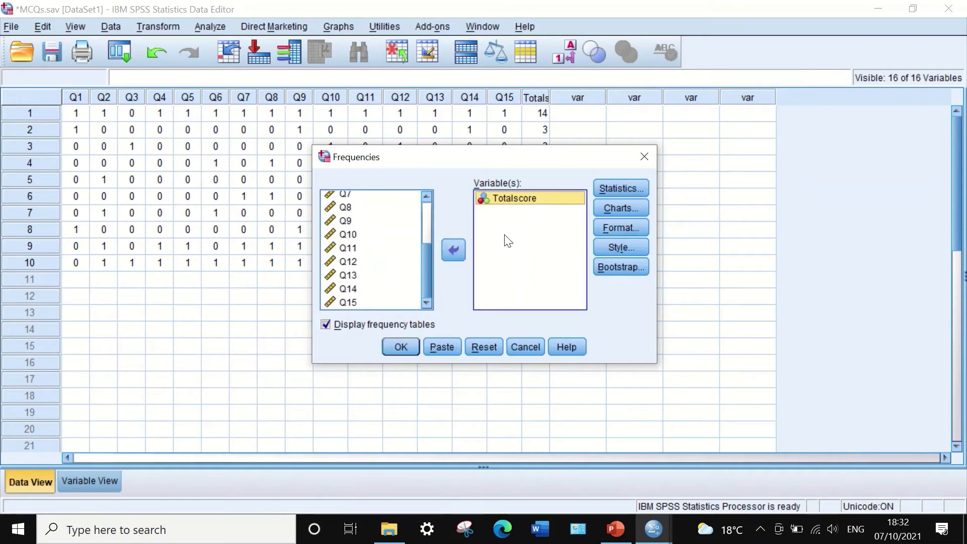
Request the variance as the only statistic for Totalscore and run the Frequencies analysis
left_click(619, 186)
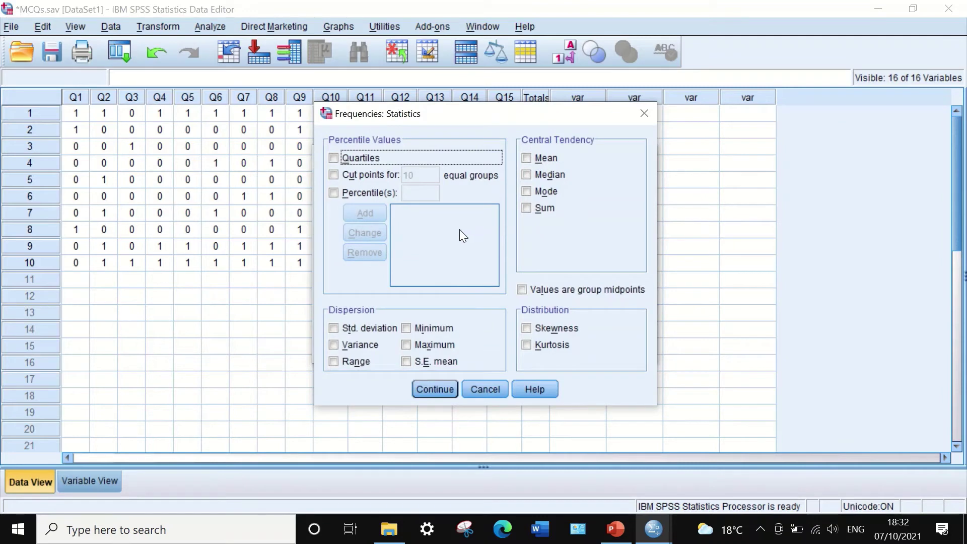
left_click(334, 345)
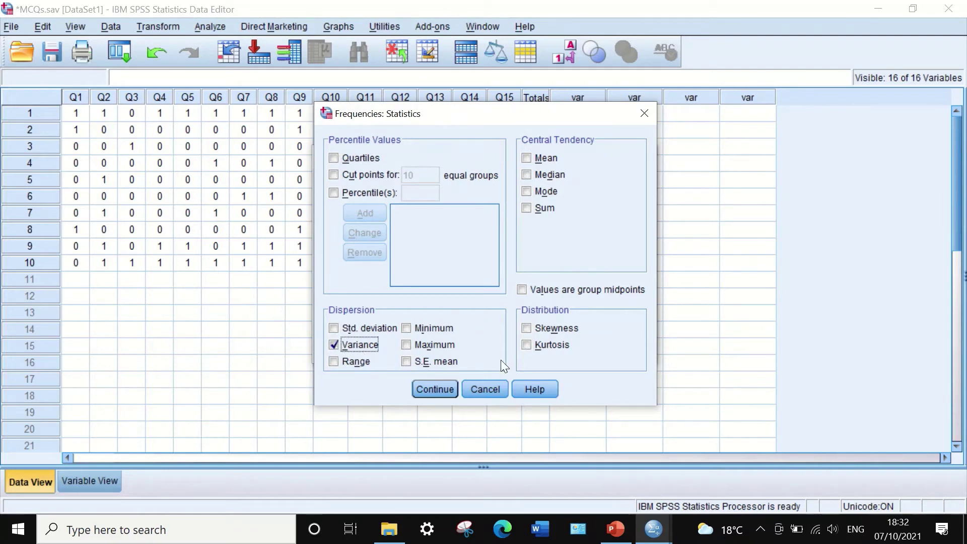
left_click(428, 387)
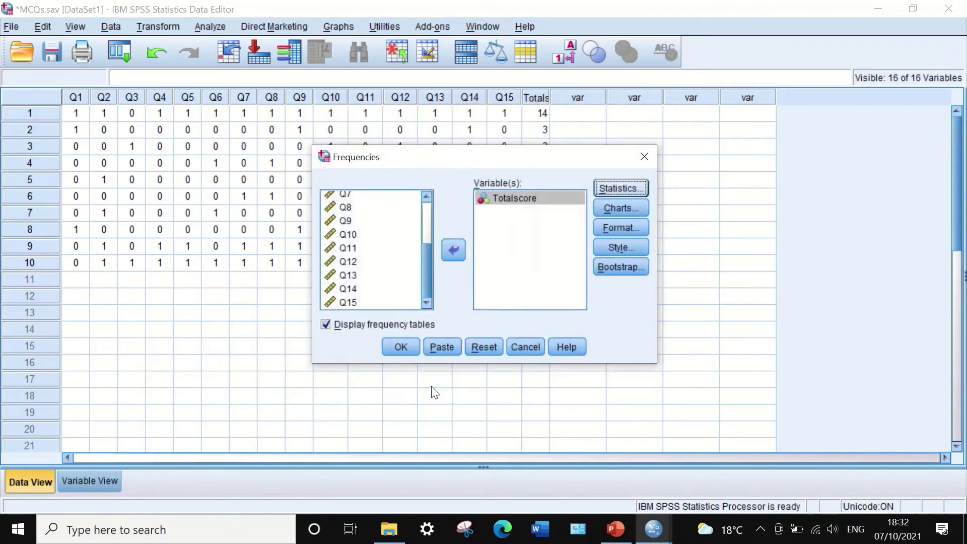
left_click(399, 349)
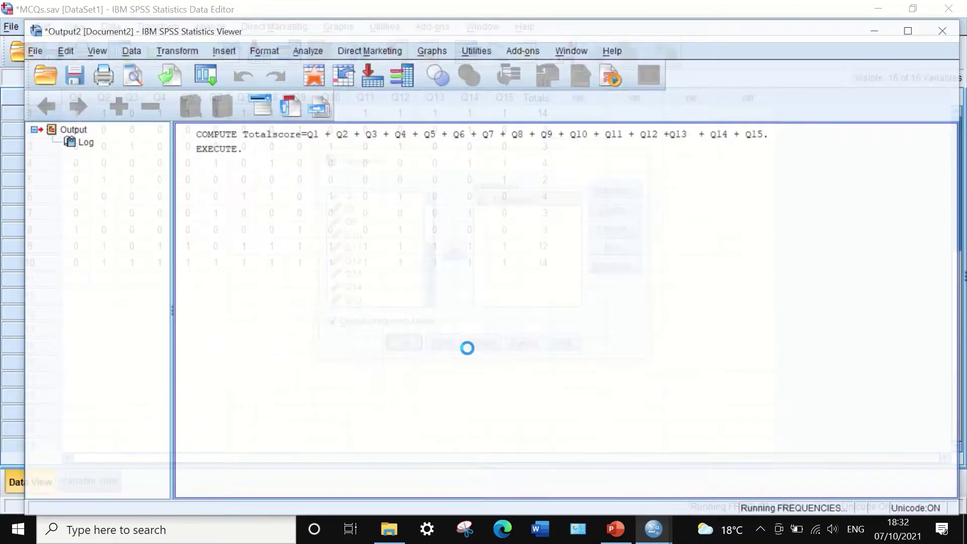
Open the Statistics table in the output for editing and copy its Totalscore variance value
left_click(270, 259)
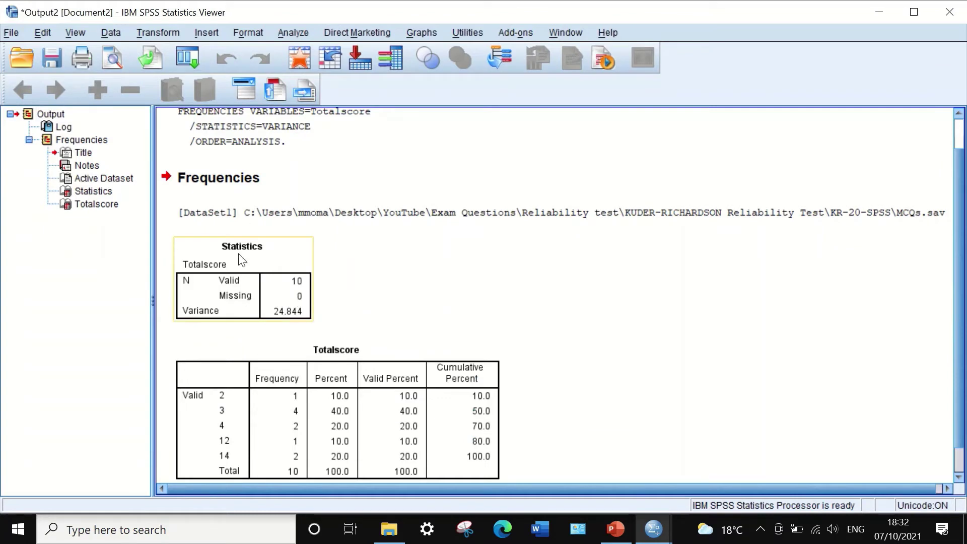
left_click(274, 219)
left_click(285, 264)
scroll(286, 273, "down", 1)
scroll(302, 280, "up", 2)
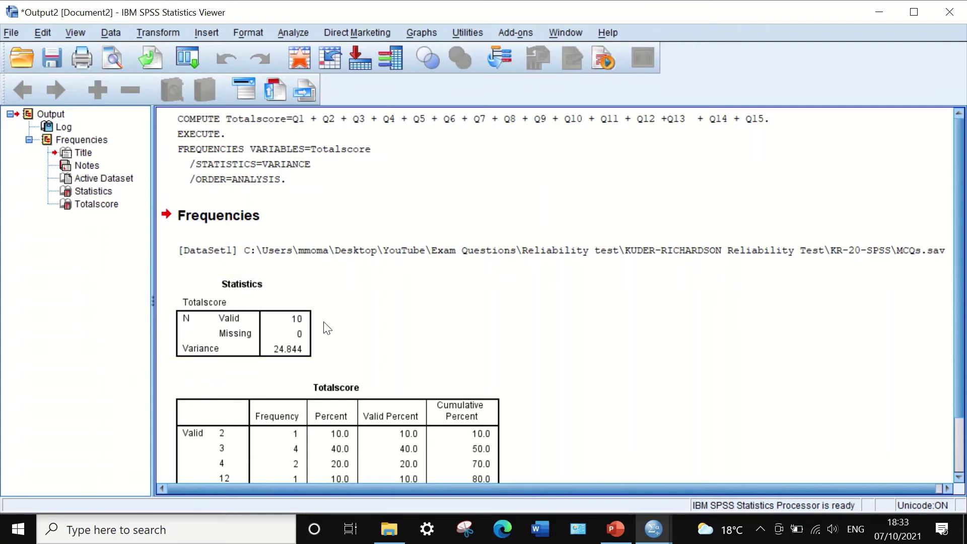
left_click(273, 353)
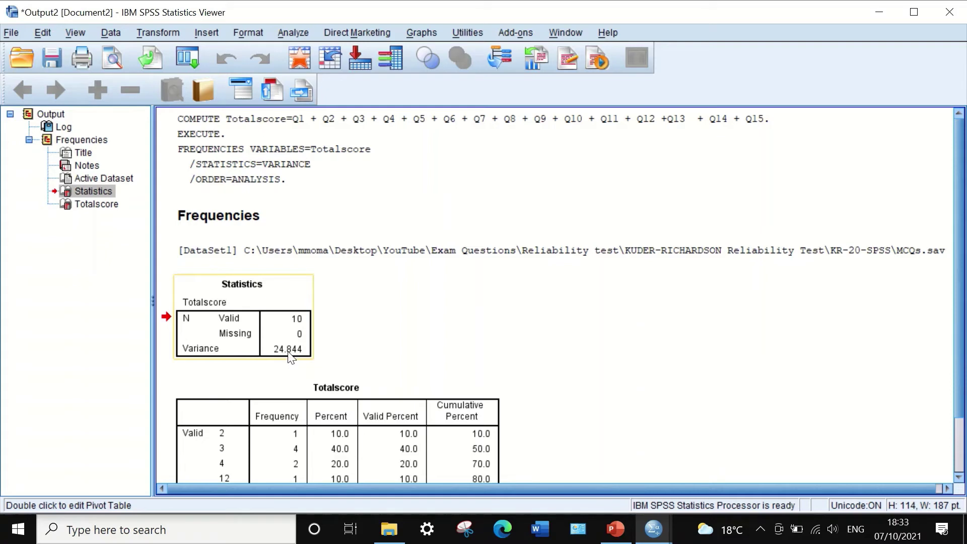
left_click(290, 355)
double_click(289, 355)
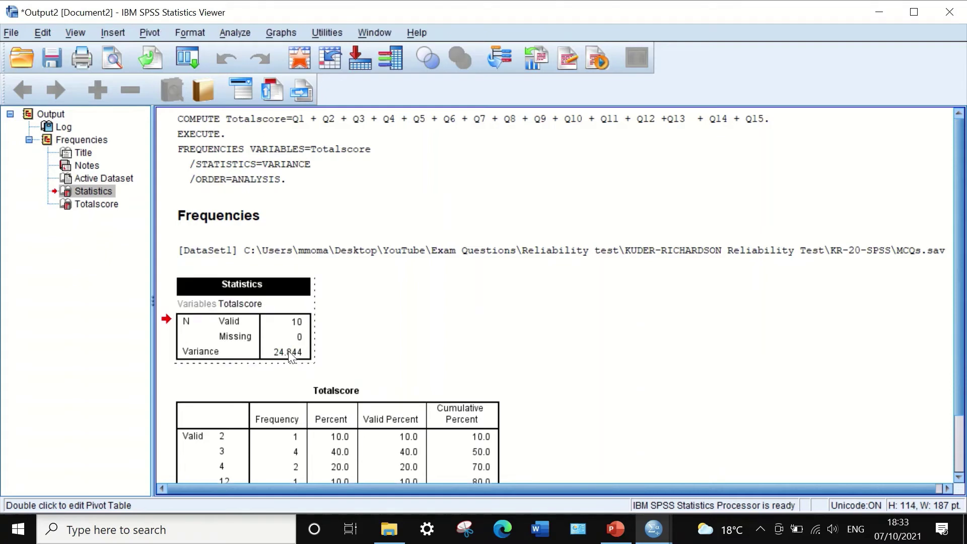
left_click(284, 356)
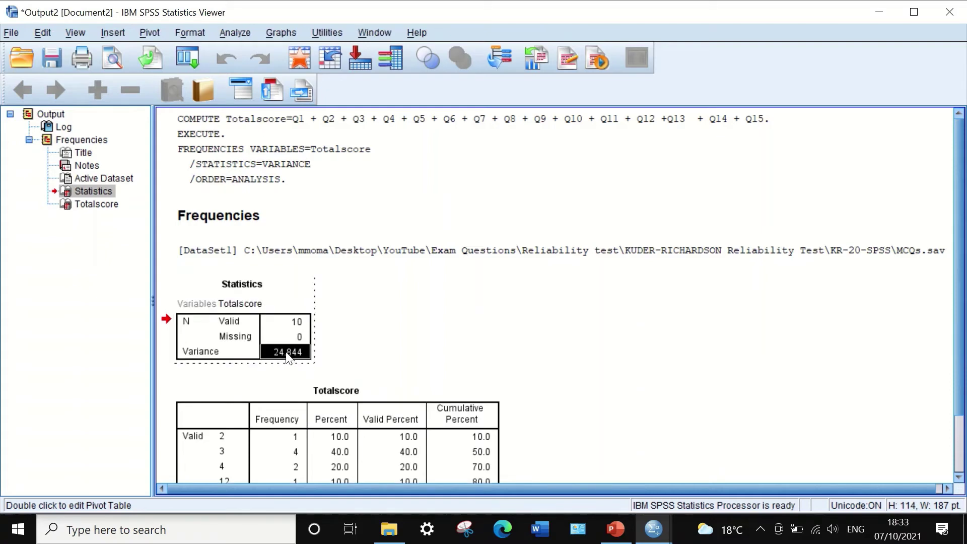
right_click(286, 352)
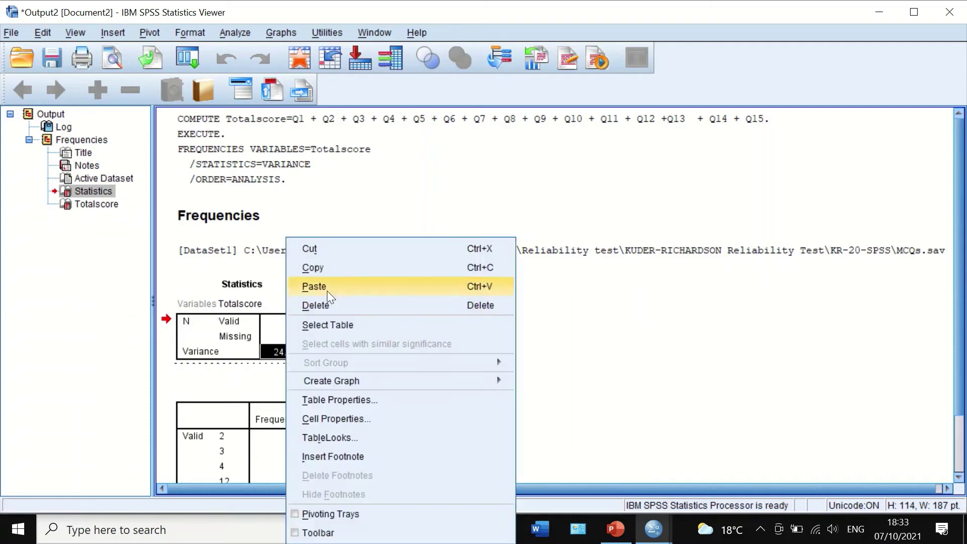
left_click(328, 268)
Switch to PowerPoint and paste 24.844 as text only into the empty denominator inside the parentheses of the lower KR-20 formula
left_click(615, 529)
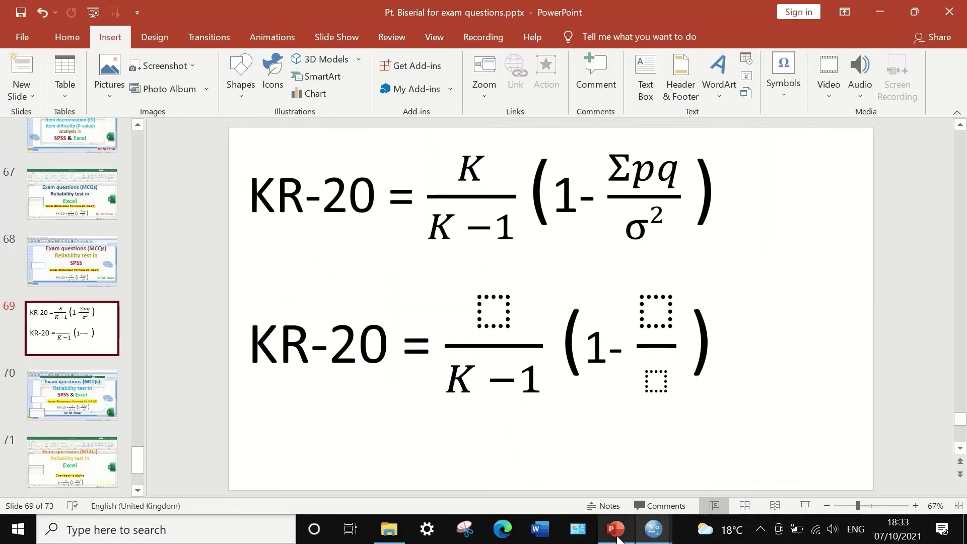
left_click(655, 382)
right_click(654, 382)
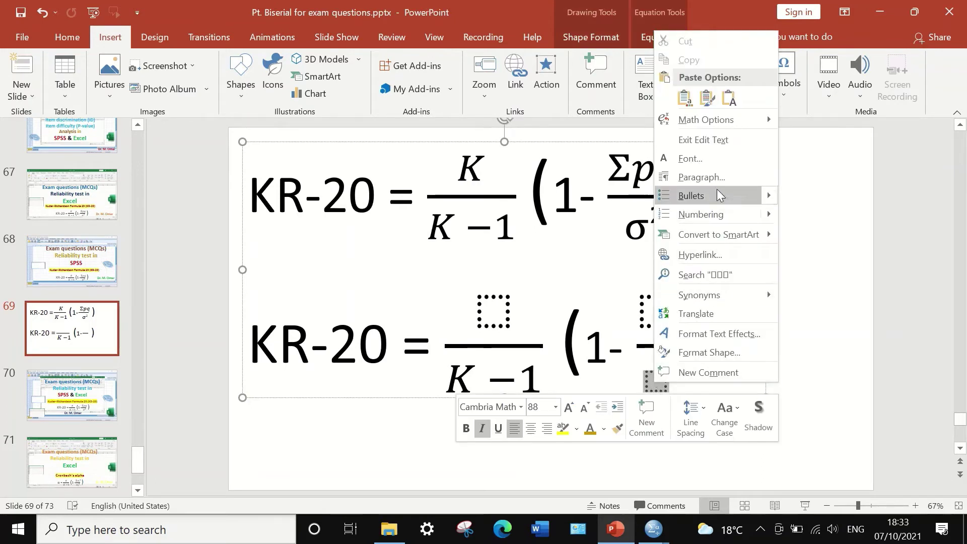
left_click(729, 98)
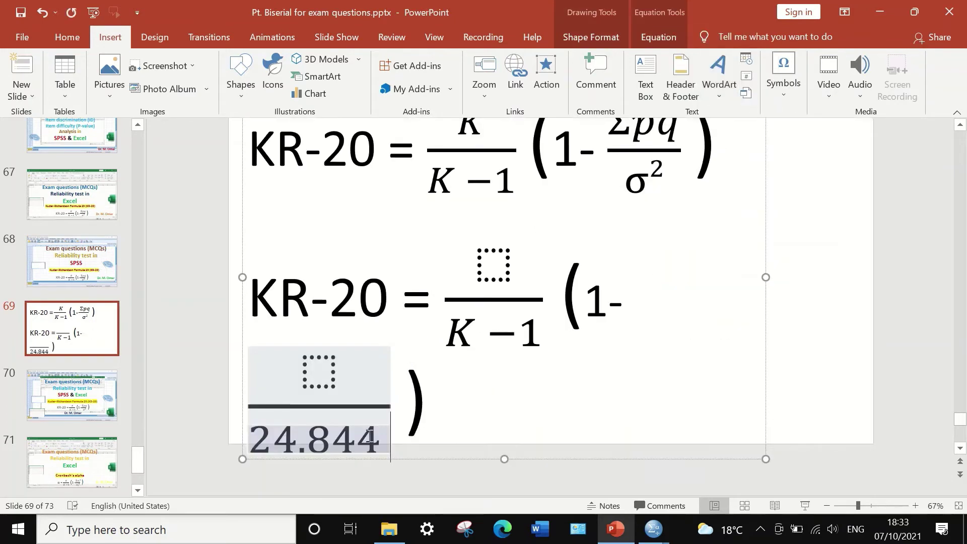
Reduce the font size of the pasted 24.844 in the lower KR-20 formula to 40
left_click_drag(382, 439, 247, 158)
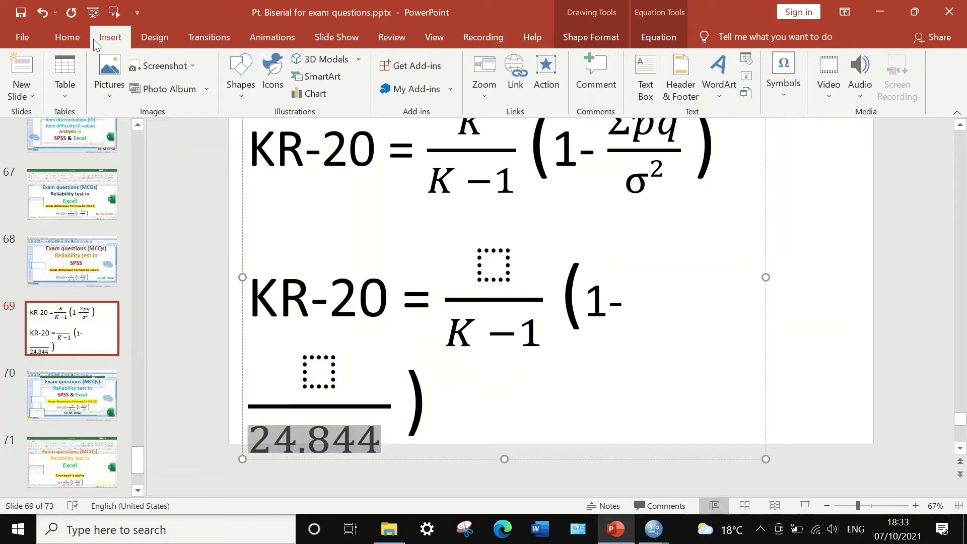
left_click(66, 37)
left_click(354, 72)
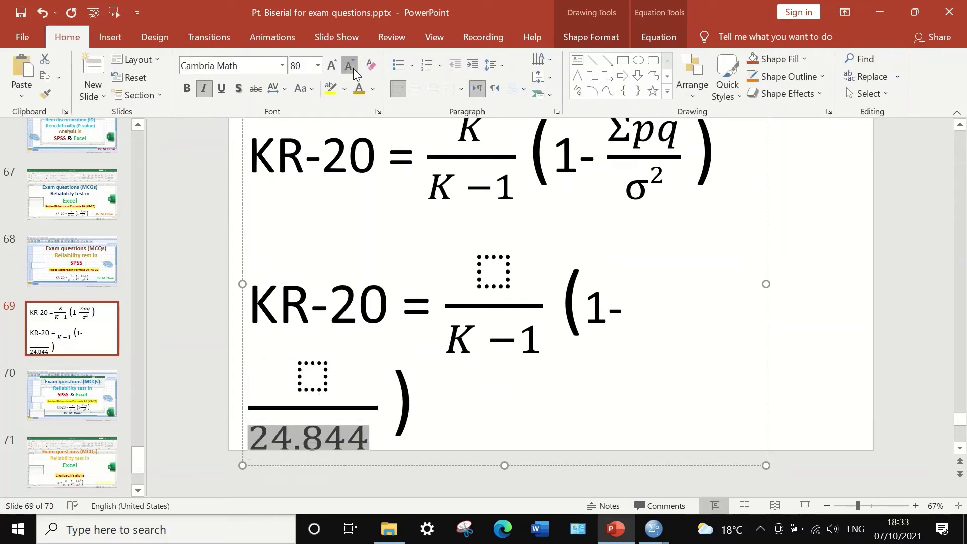
left_click(353, 72)
left_click(349, 72)
left_click(347, 72)
left_click(345, 71)
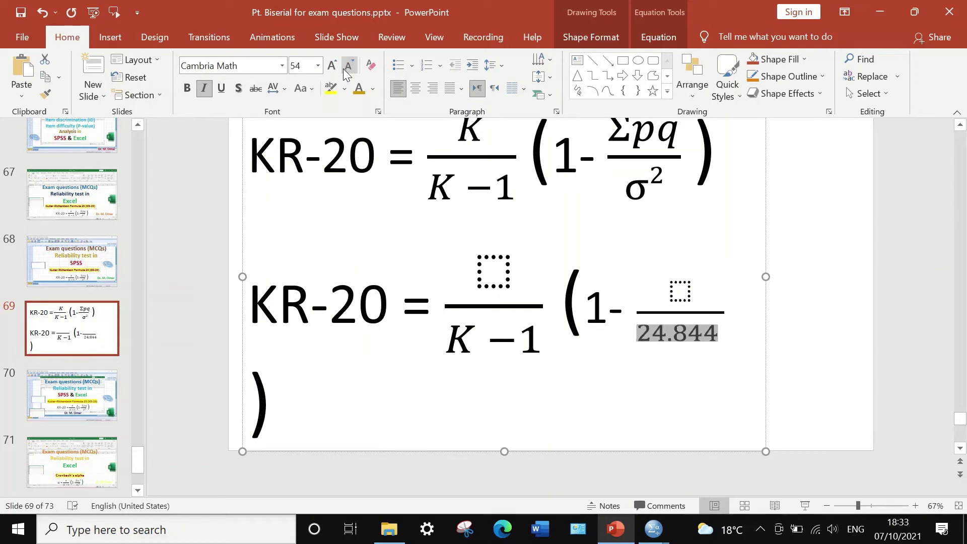
left_click(344, 70)
left_click(345, 72)
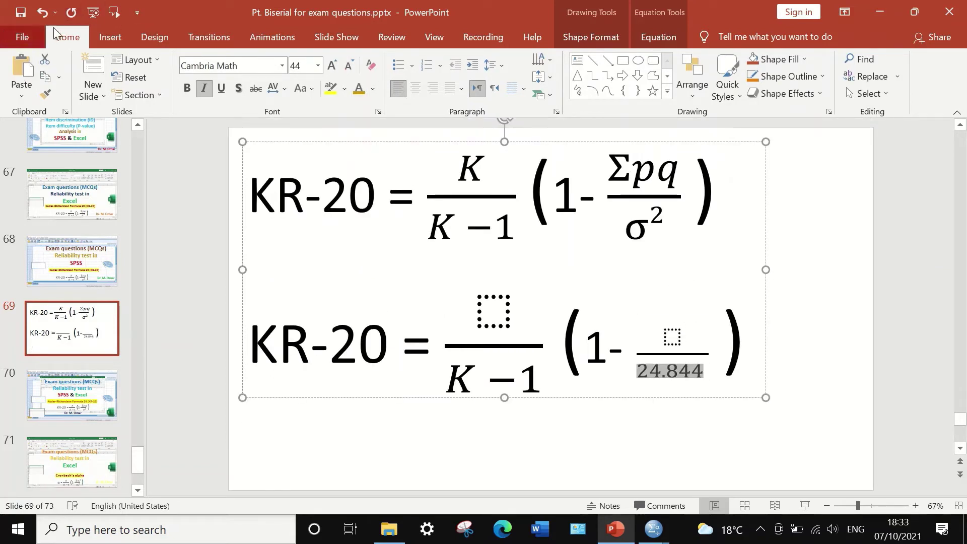
left_click(347, 71)
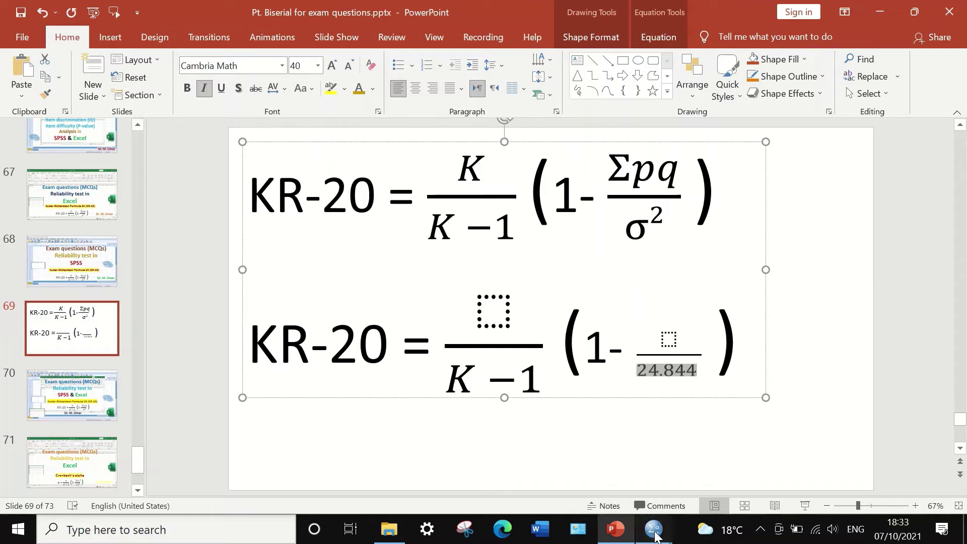
Switch to the SPSS Data Editor and transpose all variables, Q1 to Q15 and Totalscore, into a new dataset
mouse_move(653, 529)
left_click(608, 471)
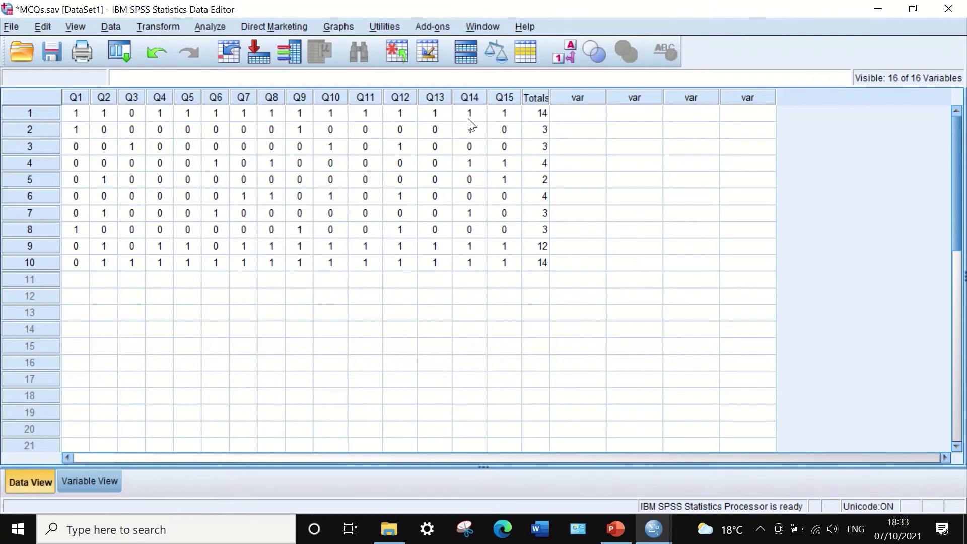
left_click(111, 26)
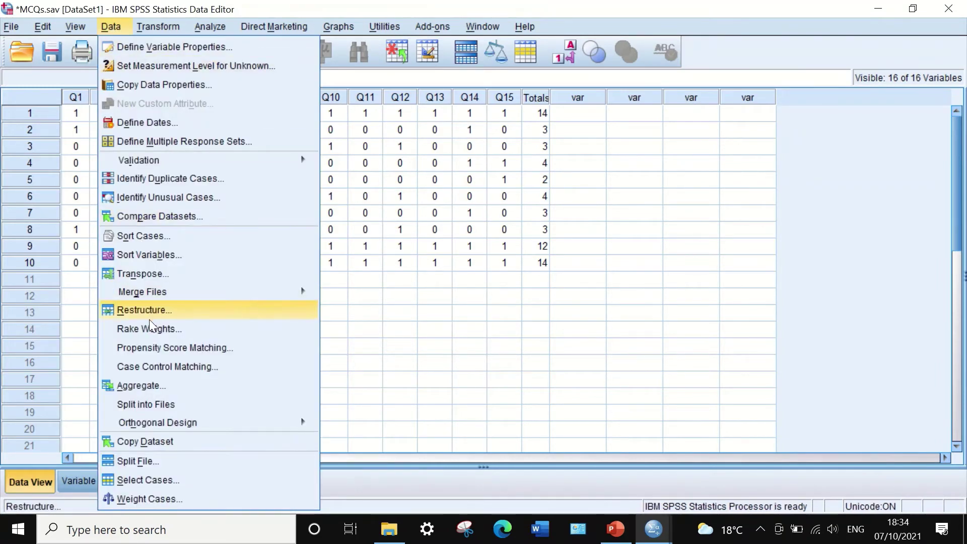
left_click(156, 272)
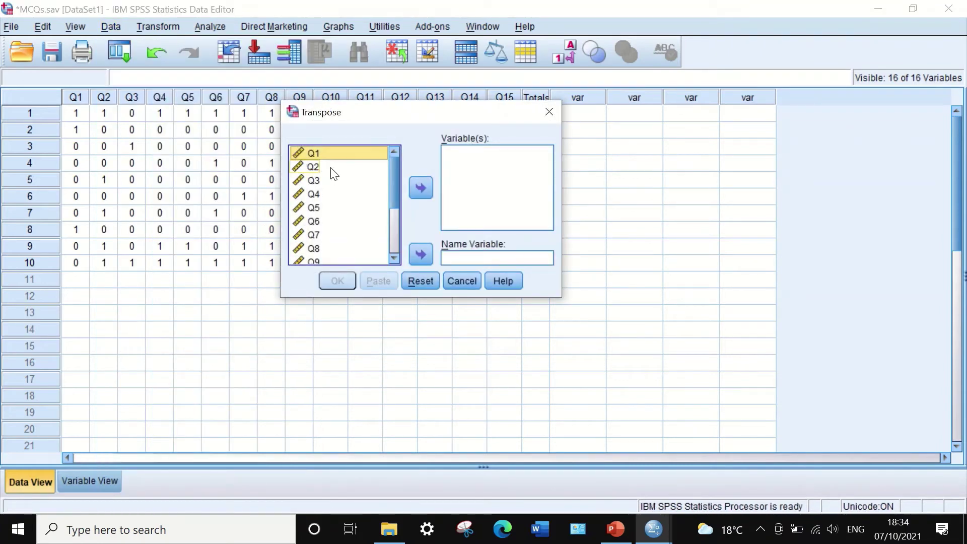
key("ctrl+a")
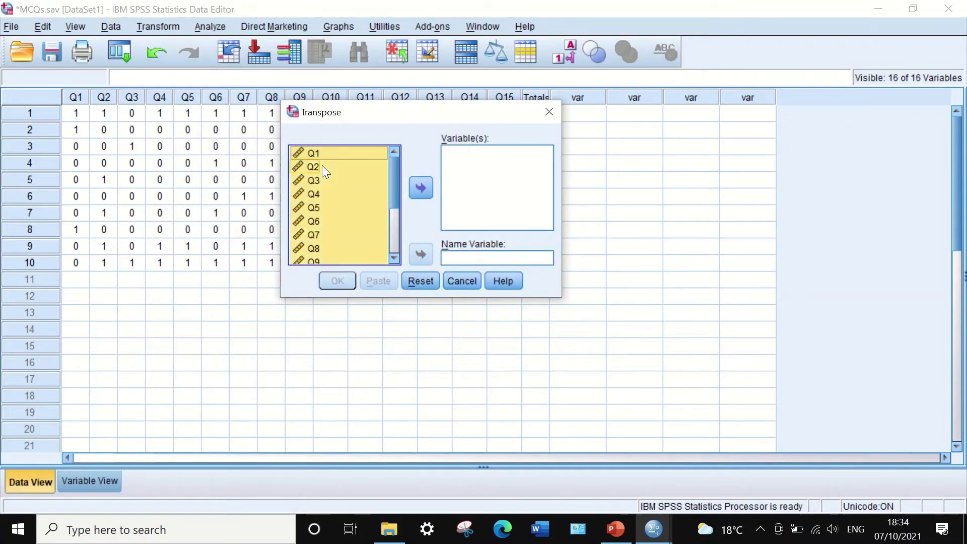
left_click(421, 189)
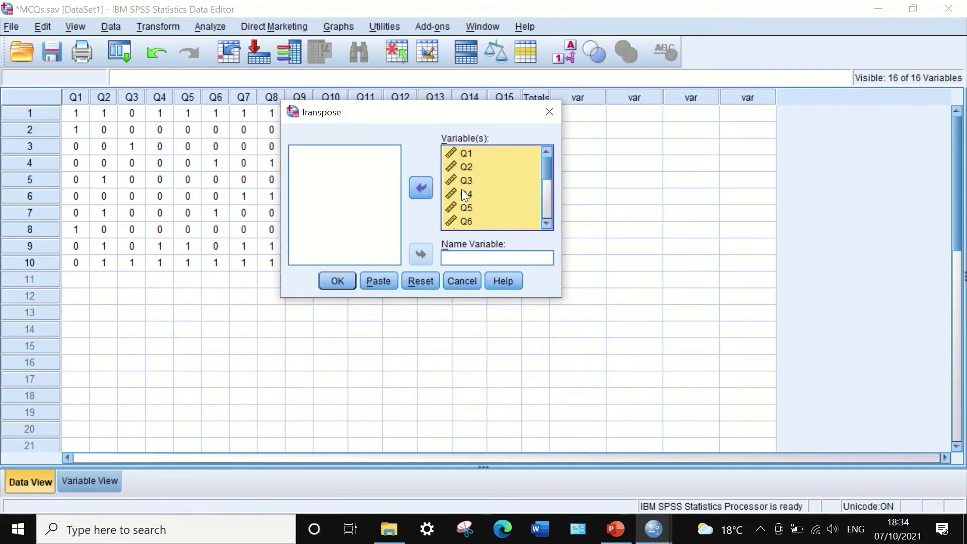
left_click_drag(546, 180, 548, 198)
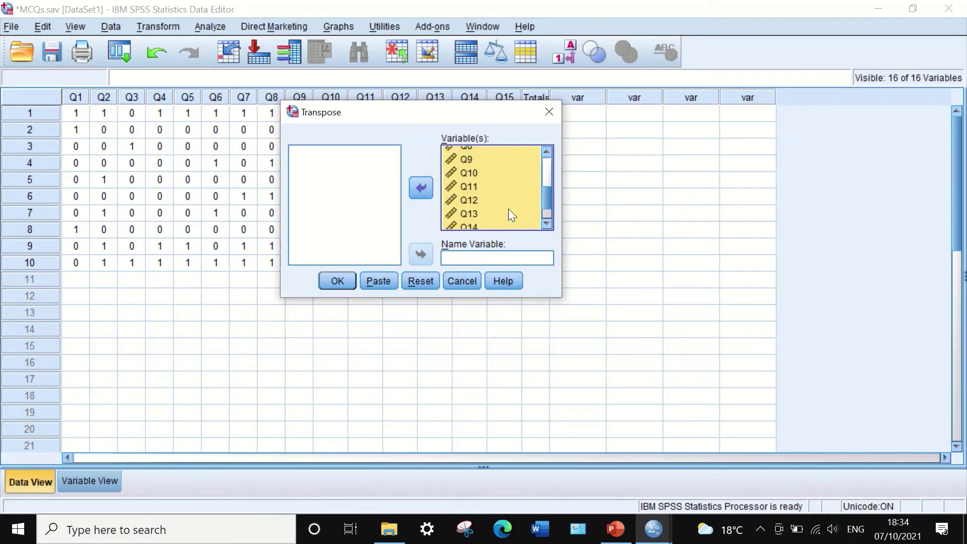
left_click(327, 282)
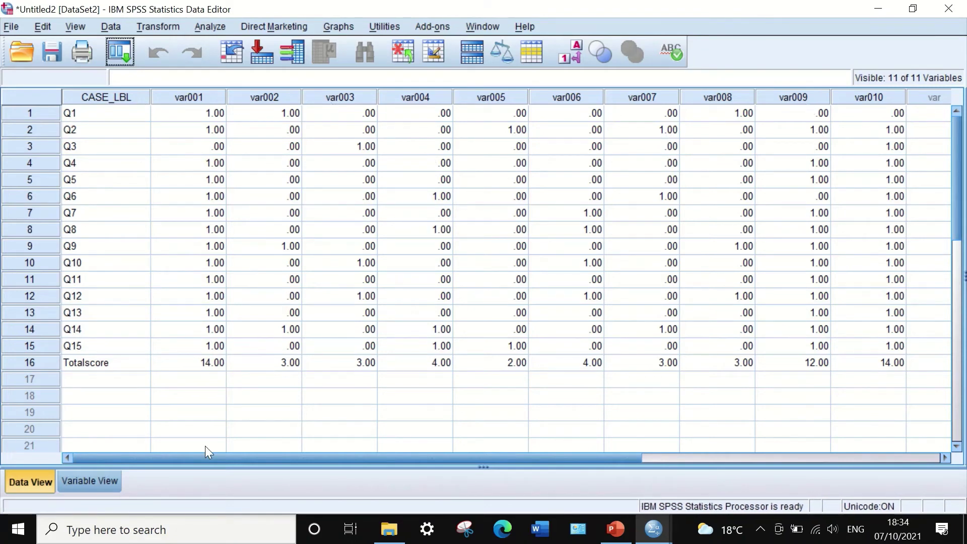
Set the decimals of var001 in the variable definitions to 0 and apply the same value to var002 through var010
left_click(92, 482)
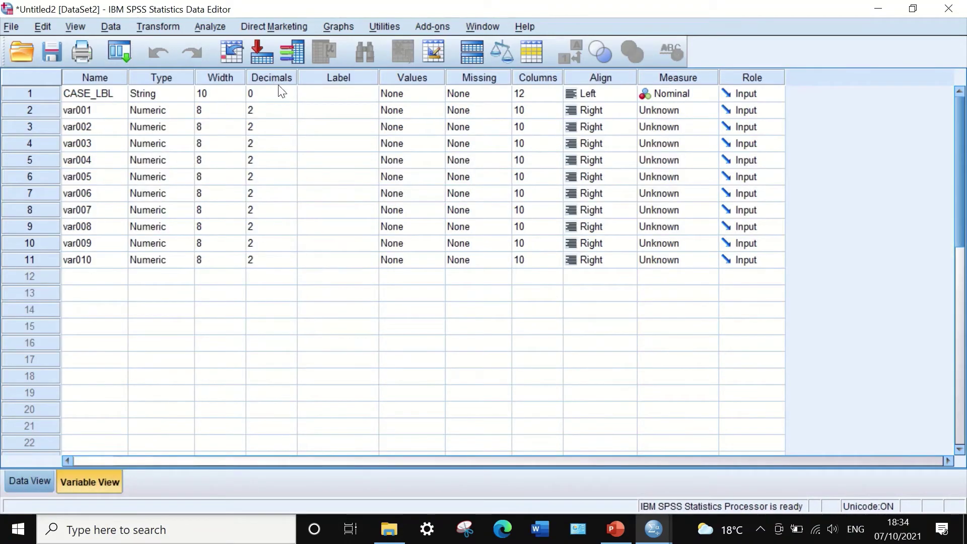
left_click(275, 109)
left_click(291, 114)
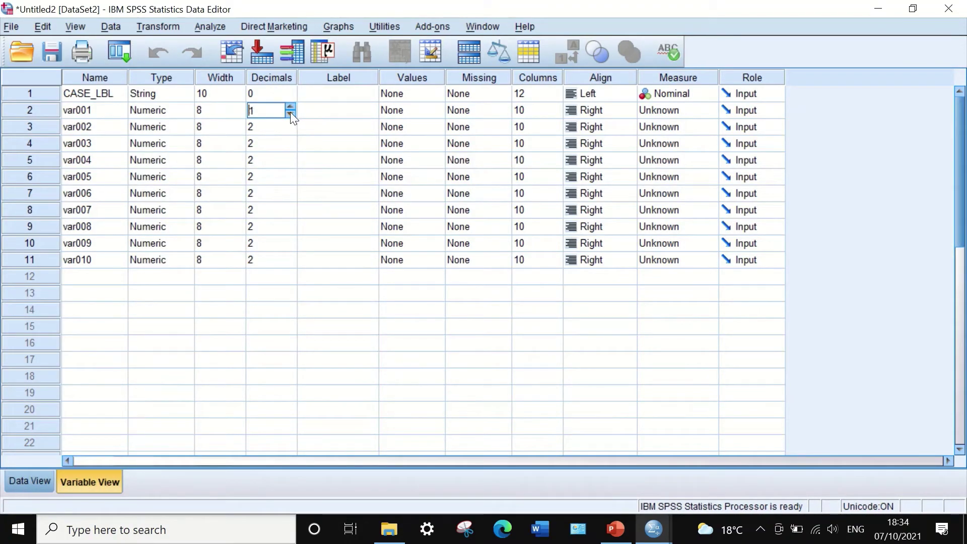
left_click(290, 111)
left_click(251, 92)
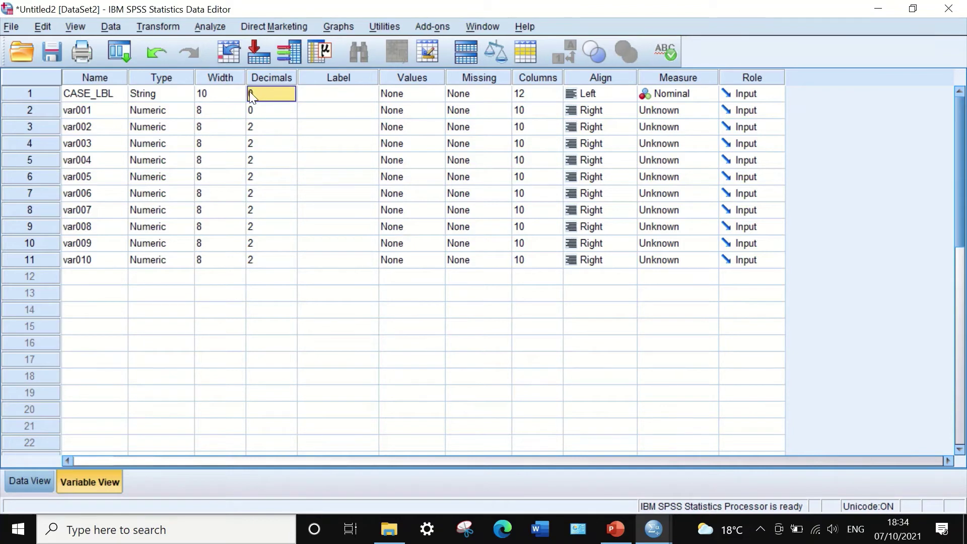
left_click_drag(275, 111, 255, 260)
right_click(280, 177)
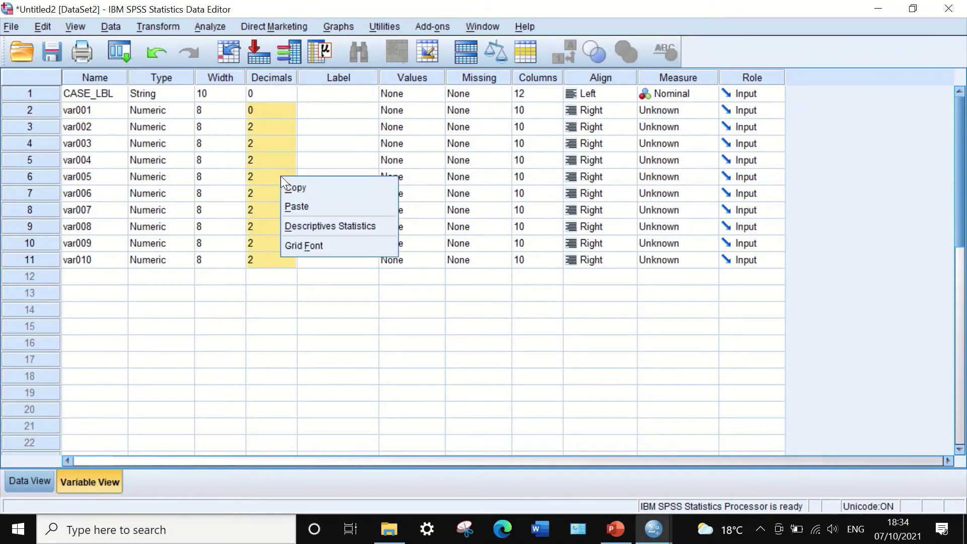
left_click(298, 204)
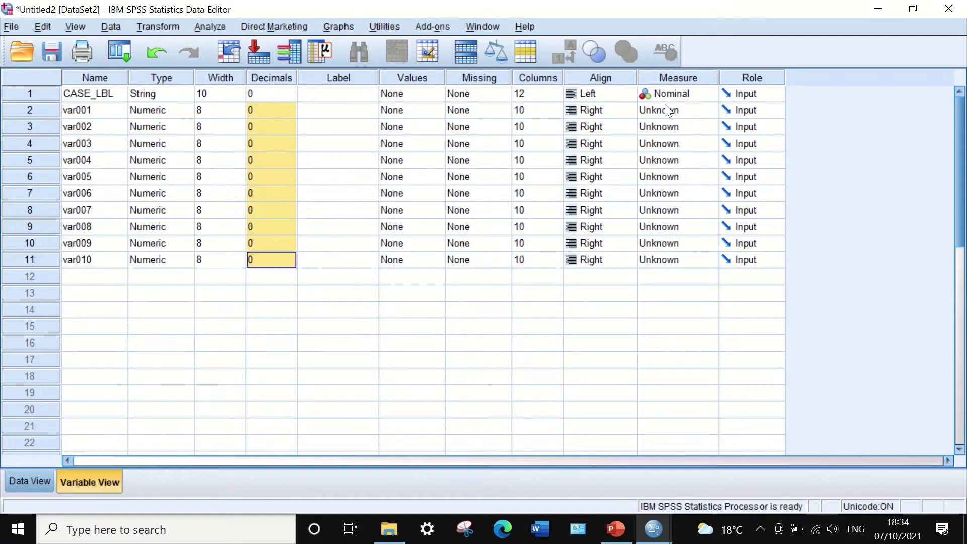
Set the alignment of CASE_LBL to Center and copy that alignment to var002
left_click(605, 94)
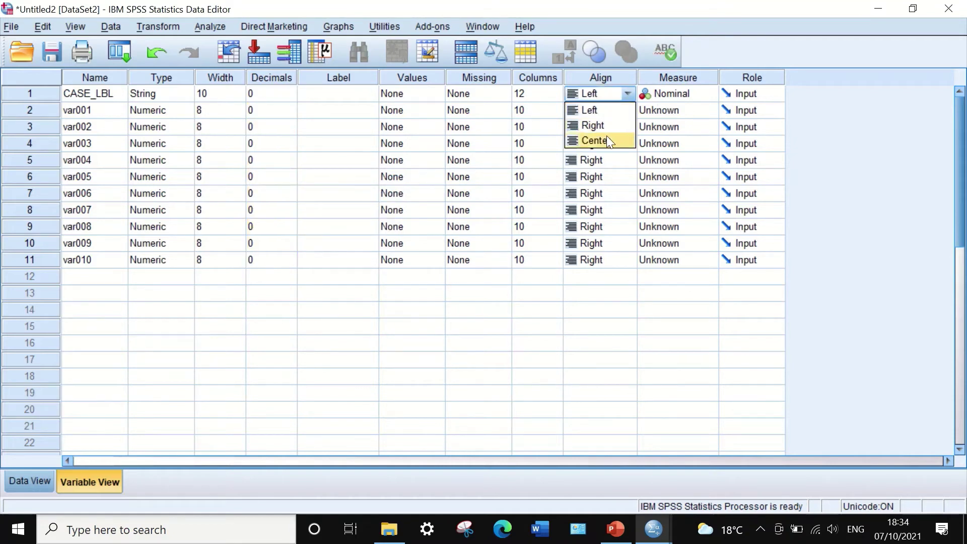
left_click(607, 135)
left_click(604, 109)
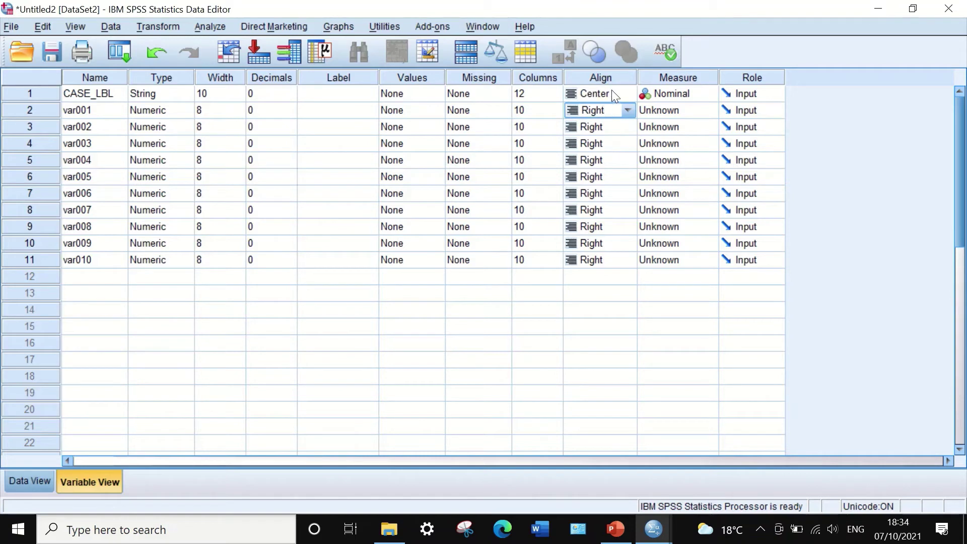
right_click(590, 93)
left_click(596, 102)
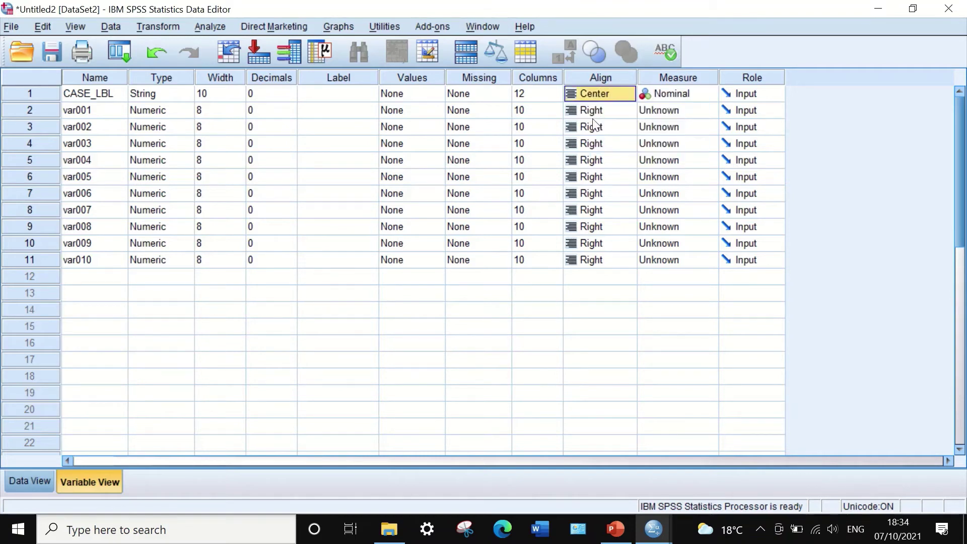
left_click(593, 110)
left_click_drag(594, 116, 615, 272)
right_click(593, 128)
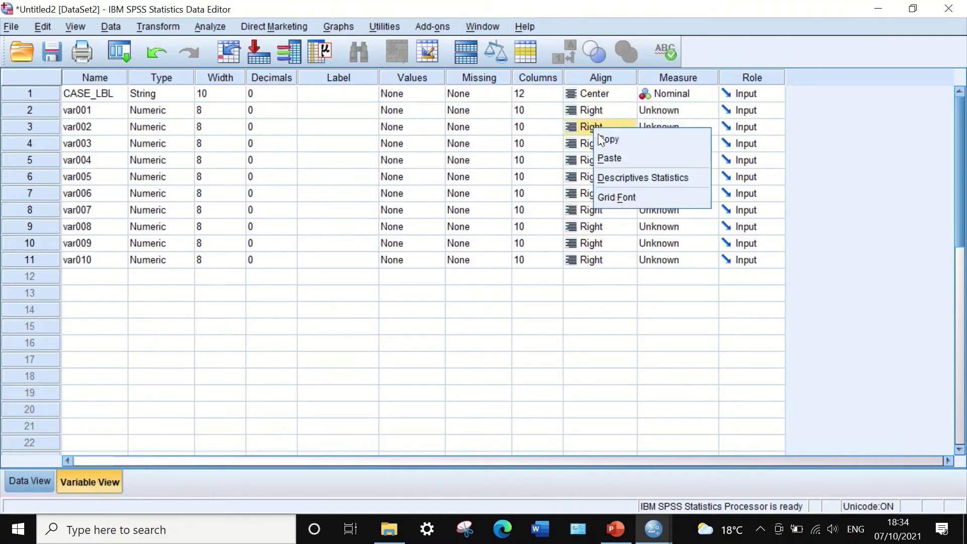
left_click(612, 159)
left_click(604, 112)
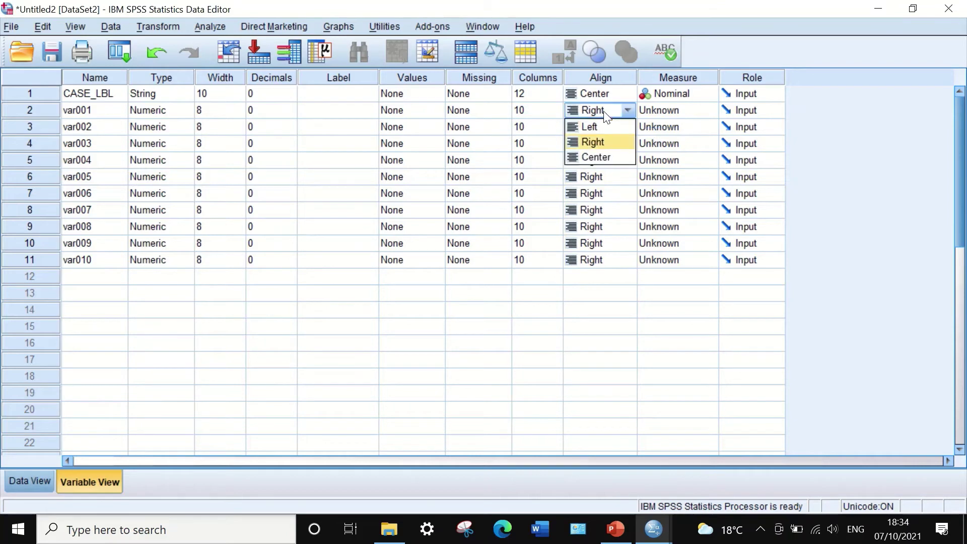
left_click(594, 96)
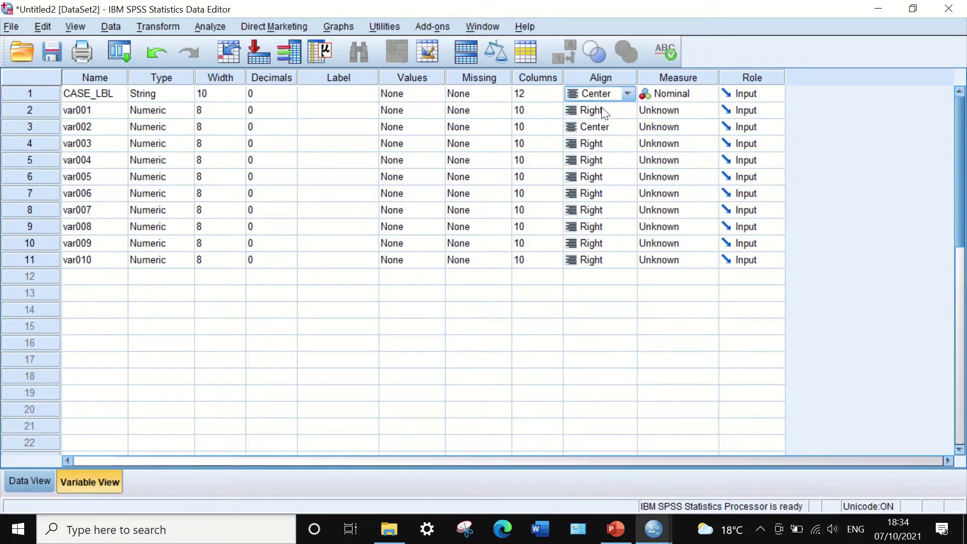
Copy the Center alignment of var002 to var003 through var010 and to var001
left_click(591, 126)
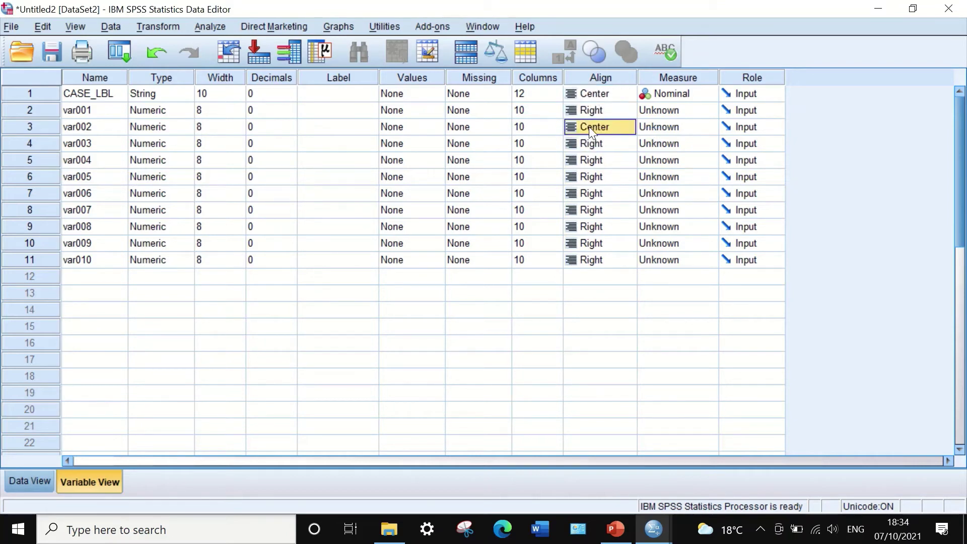
right_click(589, 126)
left_click(606, 139)
left_click_drag(603, 145, 604, 259)
right_click(618, 171)
left_click(636, 196)
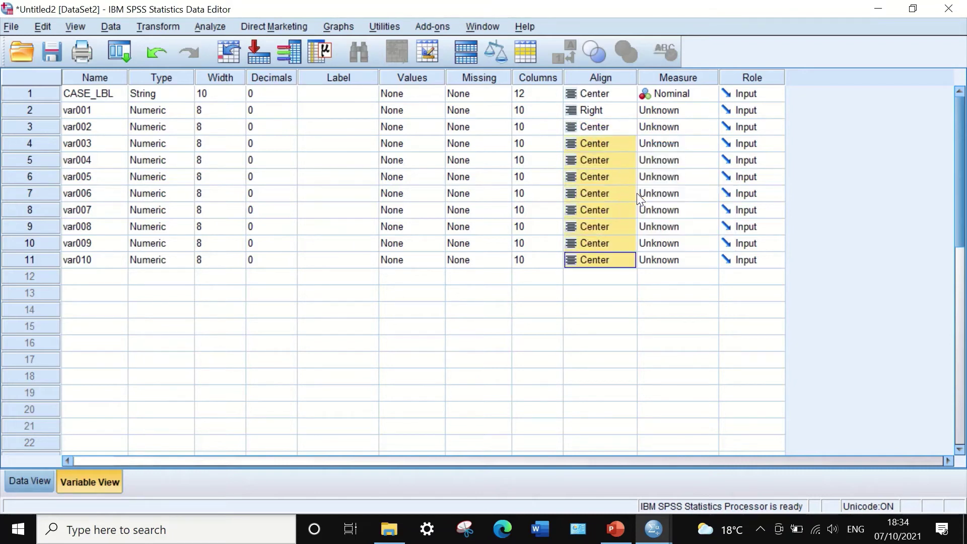
right_click(598, 111)
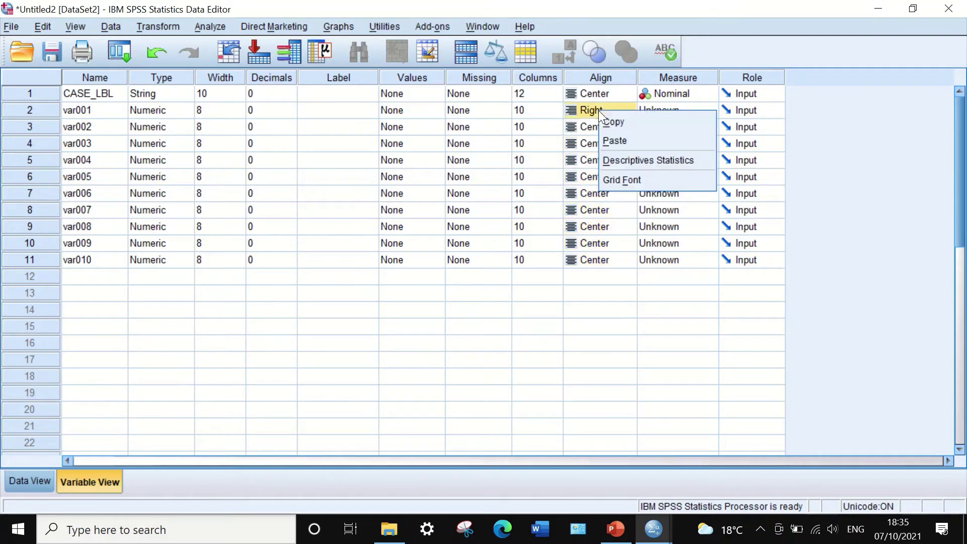
left_click(622, 137)
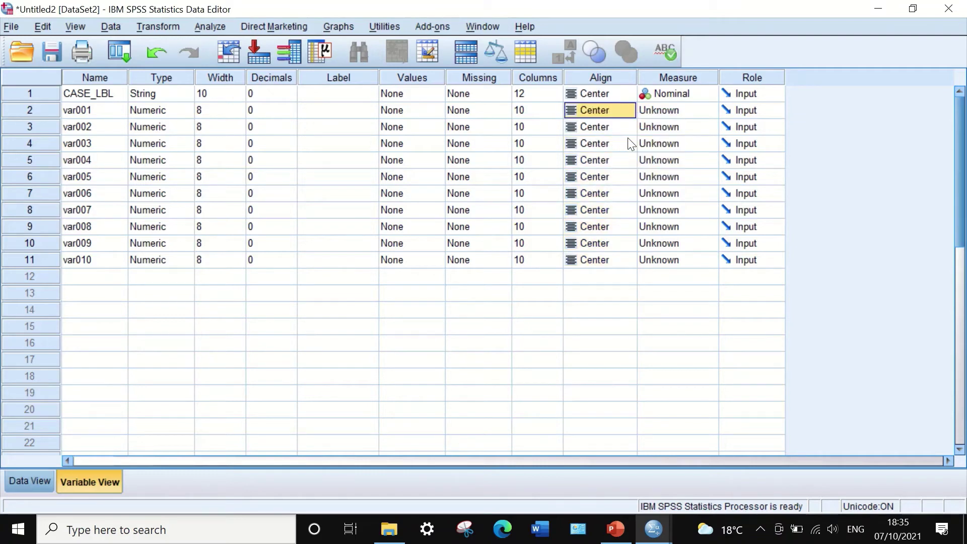
Set the measurement level of var001 through var010 to Scale, leaving CASE_LBL as Nominal
left_click(688, 110)
left_click(680, 128)
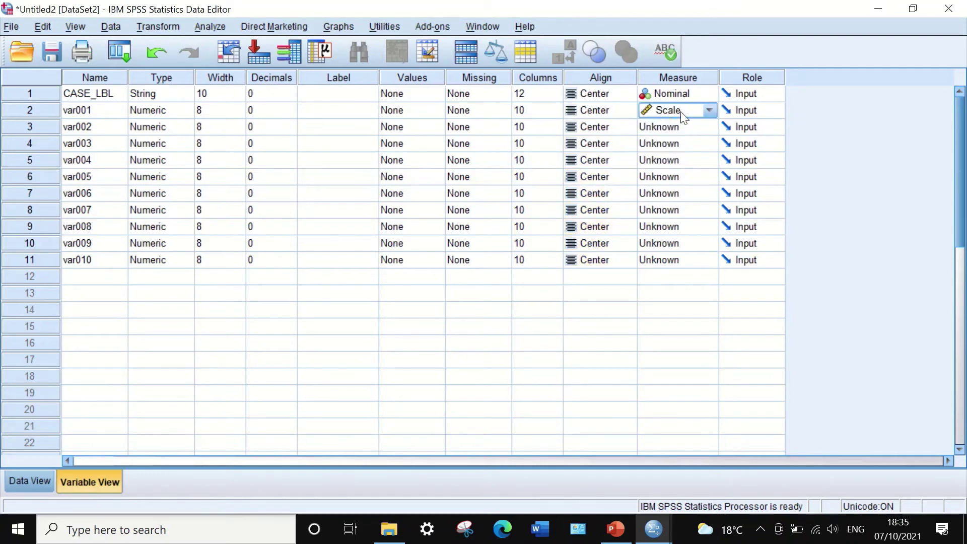
left_click(681, 95)
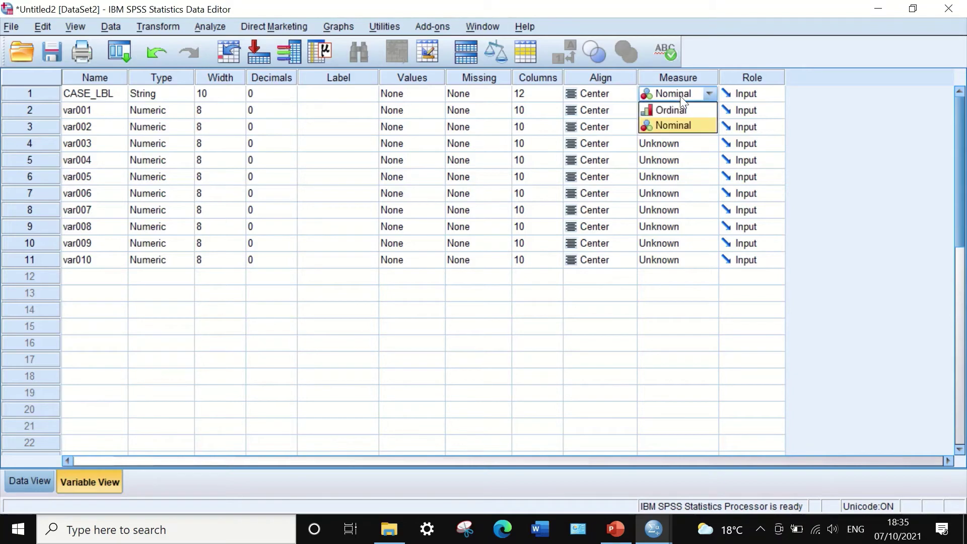
left_click(718, 59)
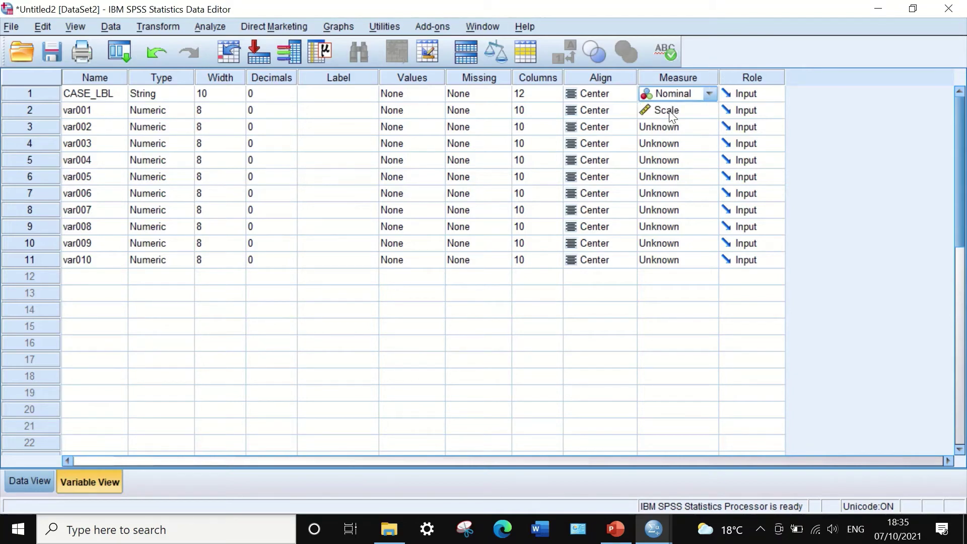
left_click(669, 110)
left_click(674, 181)
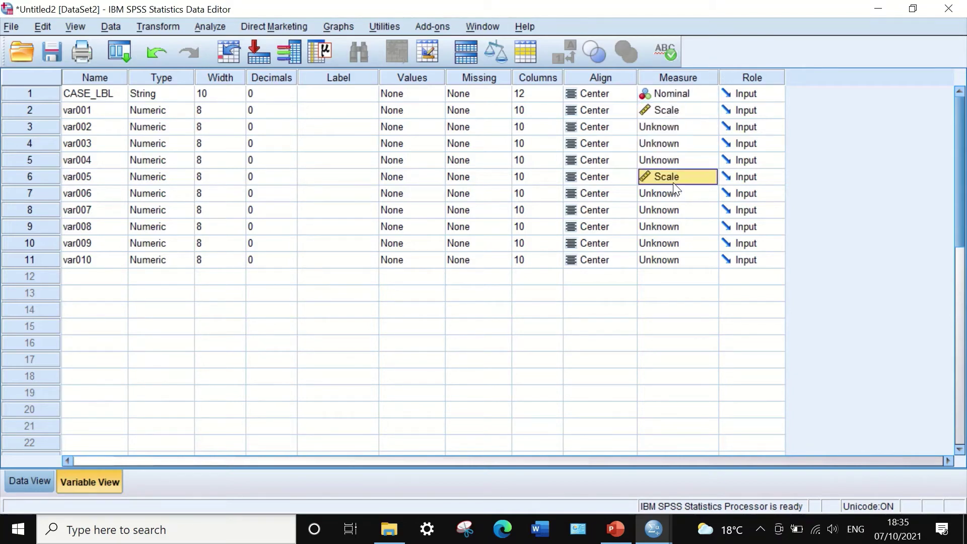
left_click(702, 132)
left_click(683, 144)
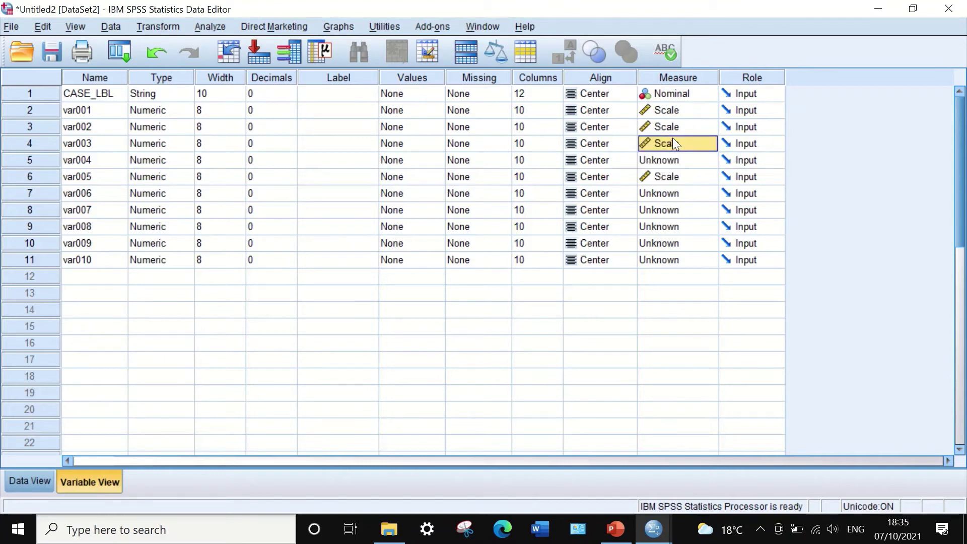
left_click(685, 161)
left_click(672, 177)
left_click(672, 193)
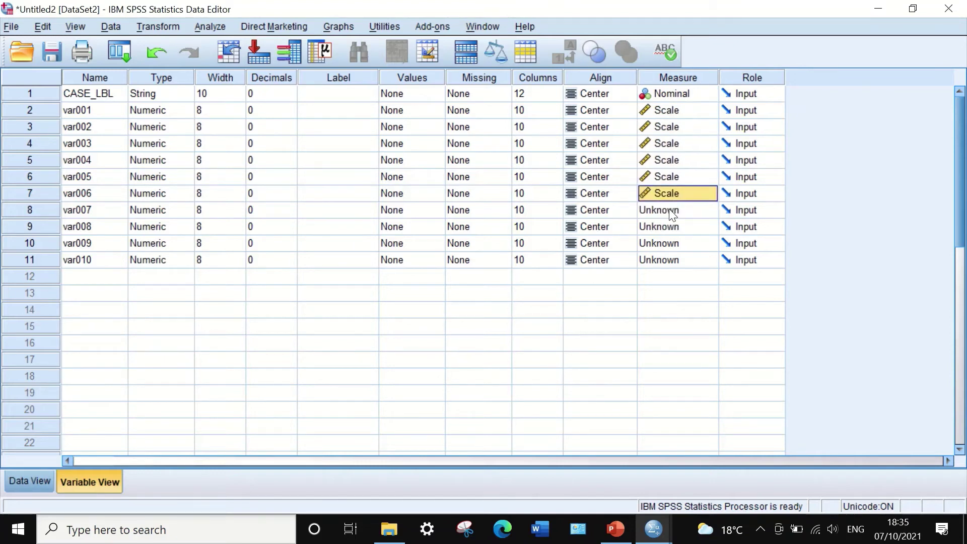
left_click(670, 210)
left_click(665, 263)
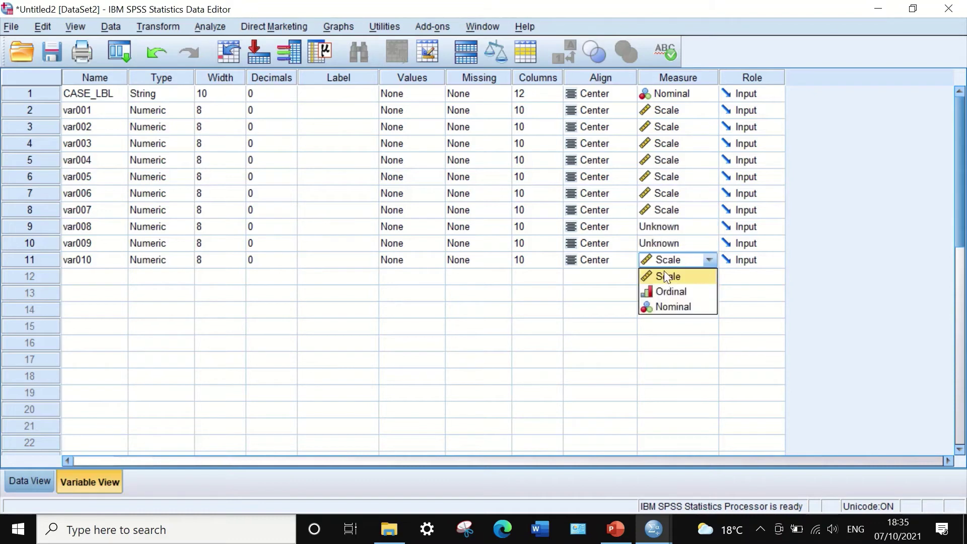
left_click(669, 245)
left_click(663, 226)
left_click(655, 296)
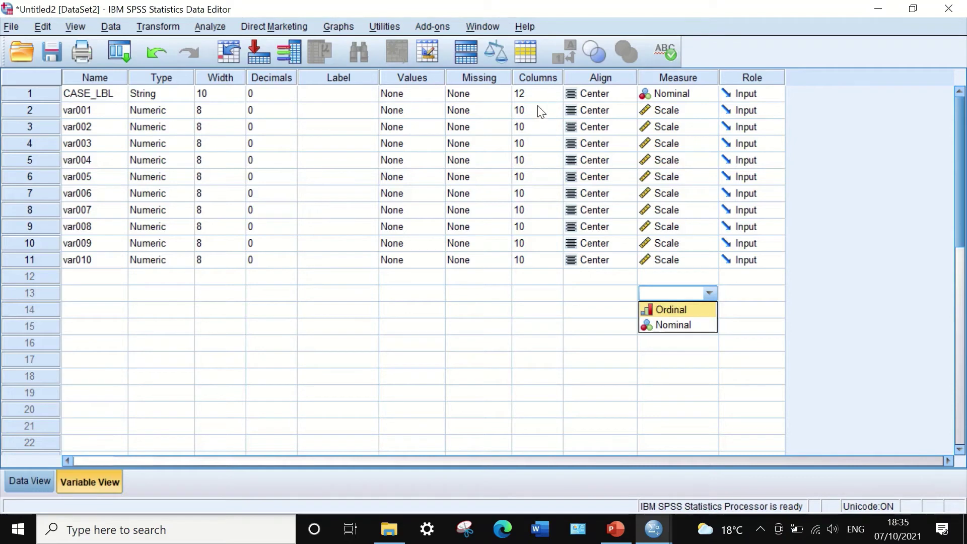
Reduce the column width of CASE_LBL to 4 and copy that value
left_click(554, 94)
left_click(555, 96)
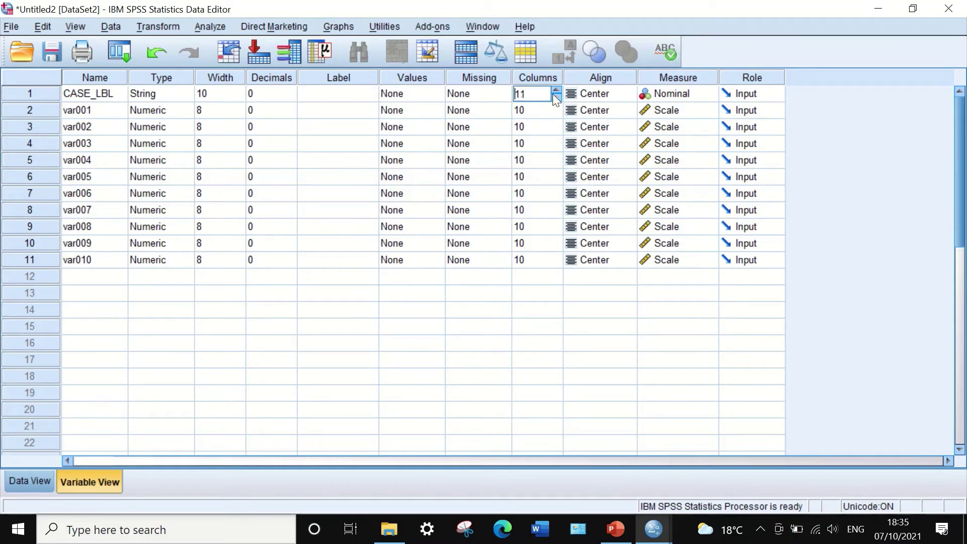
left_click(555, 96)
left_click(555, 97)
left_click(555, 97)
left_click(555, 96)
left_click(556, 98)
left_click(556, 99)
left_click(534, 107)
left_click(521, 90)
right_click(521, 90)
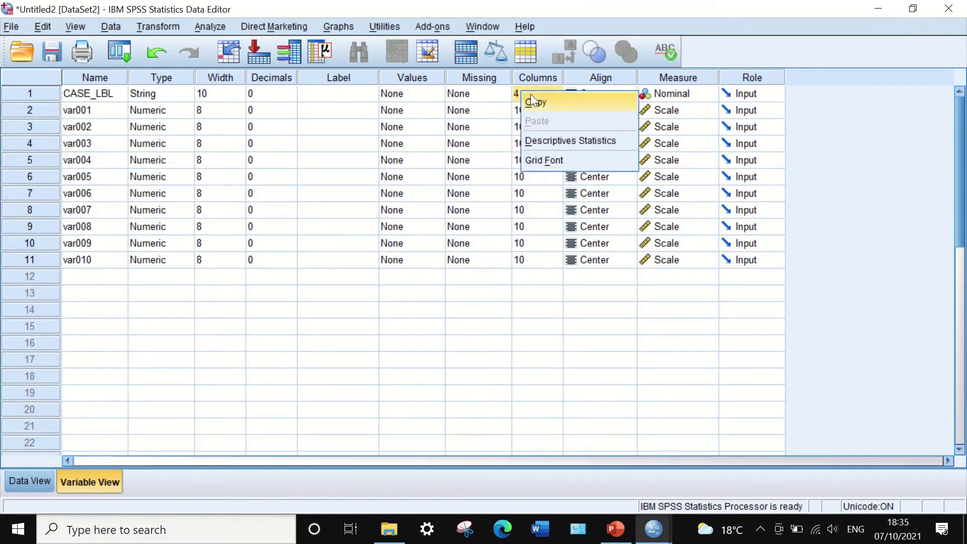
left_click(534, 103)
Copy the column width of 4 from CASE_LBL to var002 and var001
left_click(532, 104)
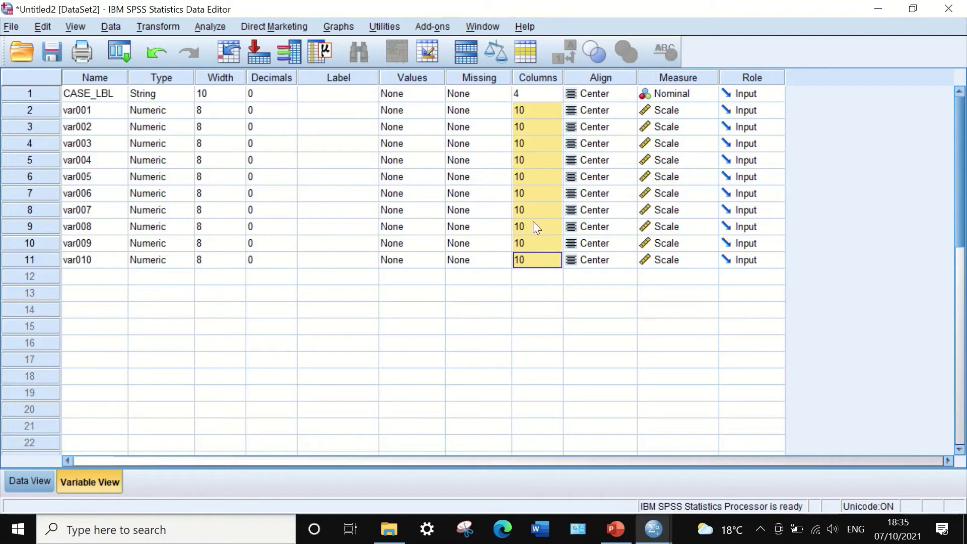
right_click(532, 127)
left_click(553, 150)
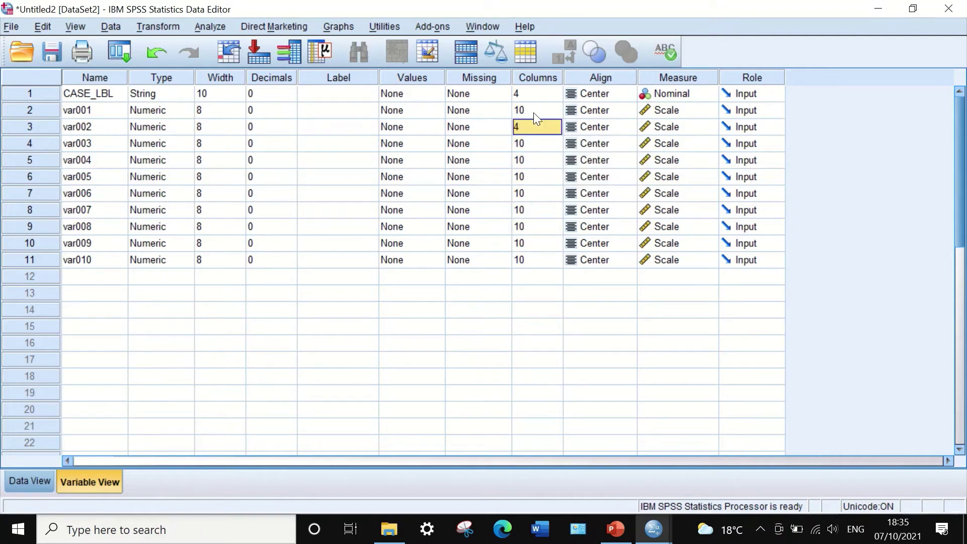
right_click(533, 110)
left_click(550, 134)
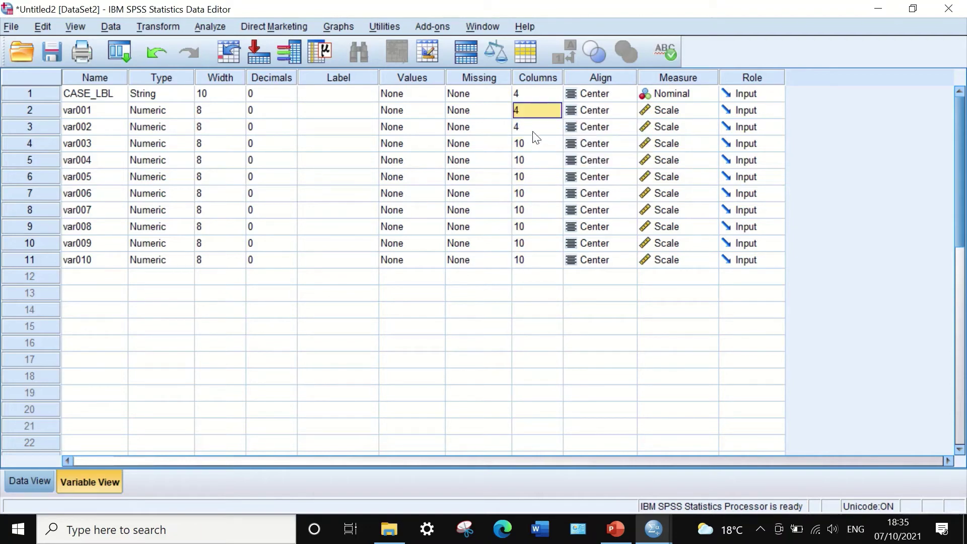
Copy the column width of 4 from var002 to var003 through var010 and show the data grid
left_click_drag(536, 142, 546, 260)
left_click(540, 140)
right_click(541, 140)
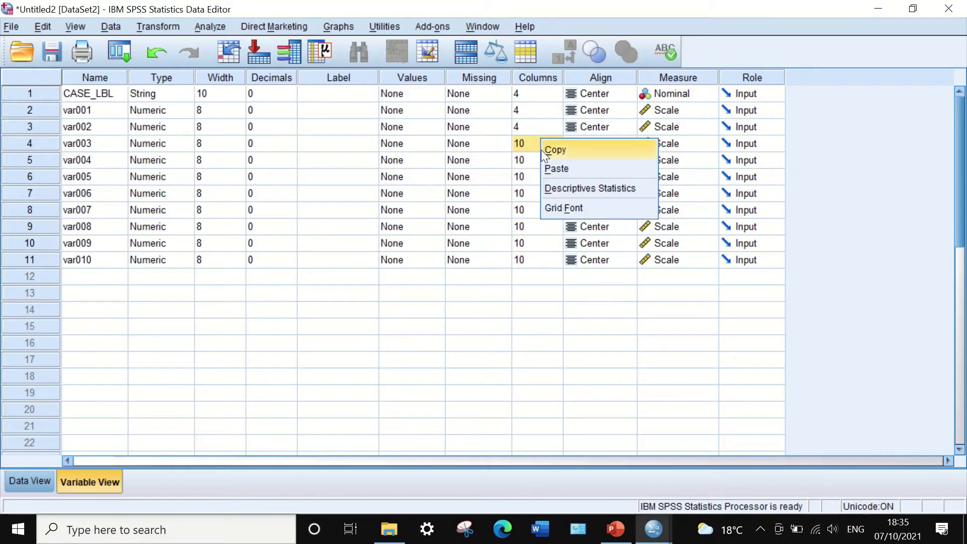
left_click(542, 149)
left_click(536, 126)
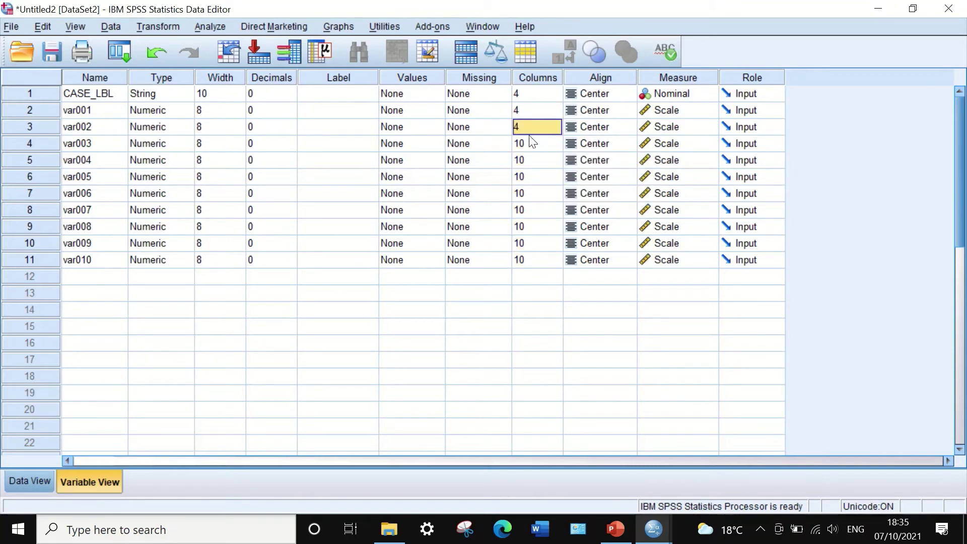
left_click_drag(533, 143, 538, 261)
key("ctrl+v")
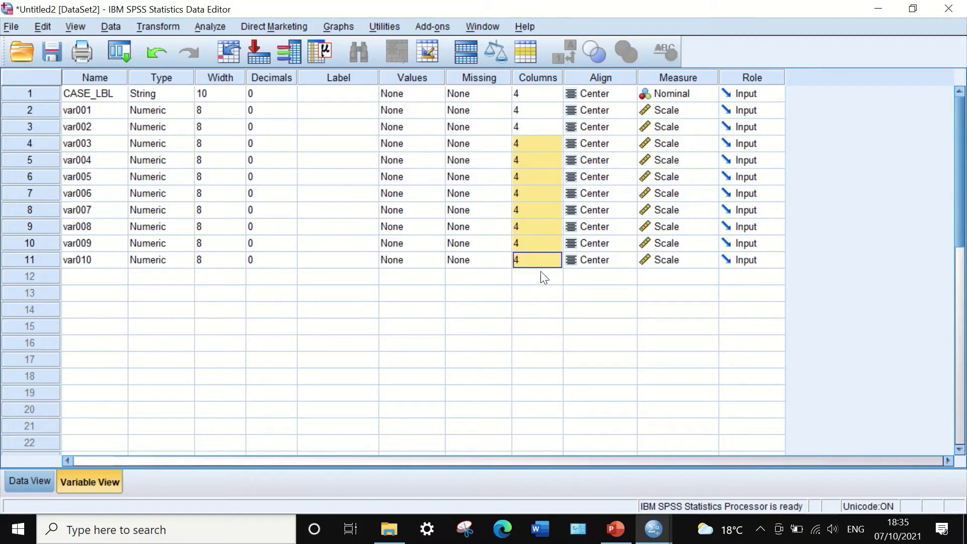
left_click(541, 275)
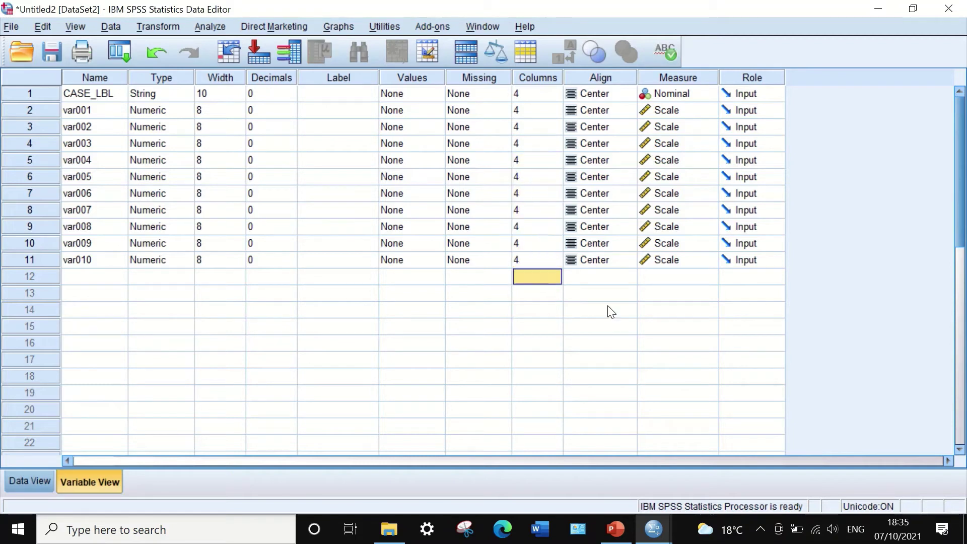
left_click(29, 482)
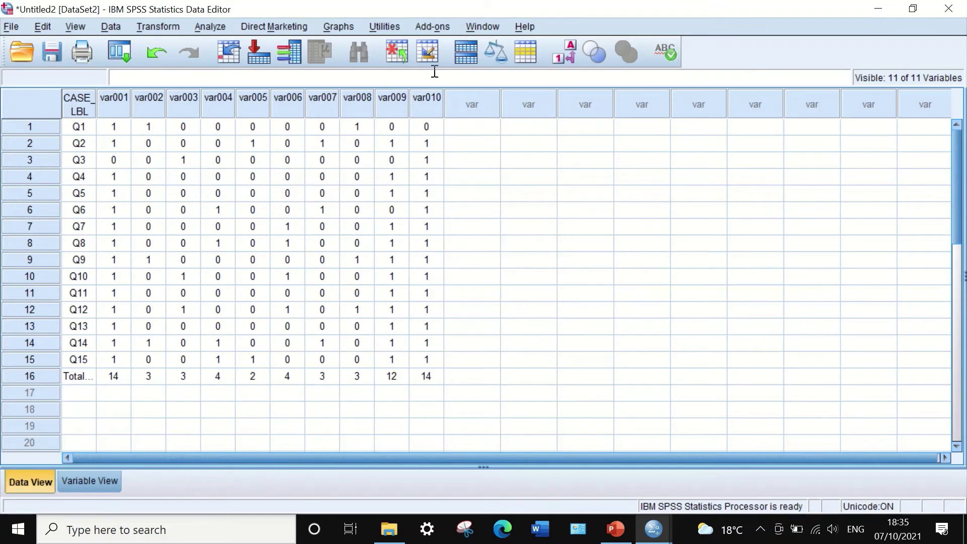
Rename var001 through var010 by replacing every "var0" with "S" in the variable names
left_click(89, 482)
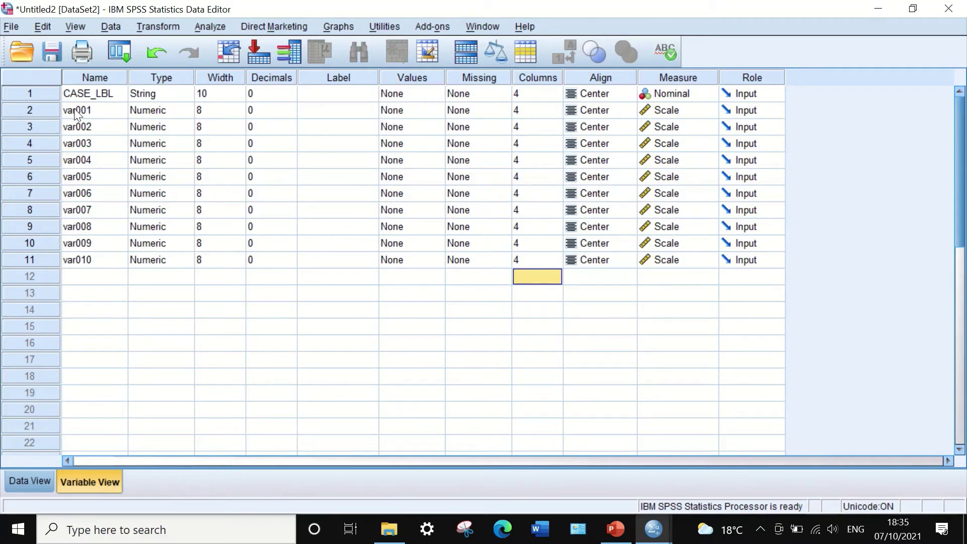
left_click(101, 110)
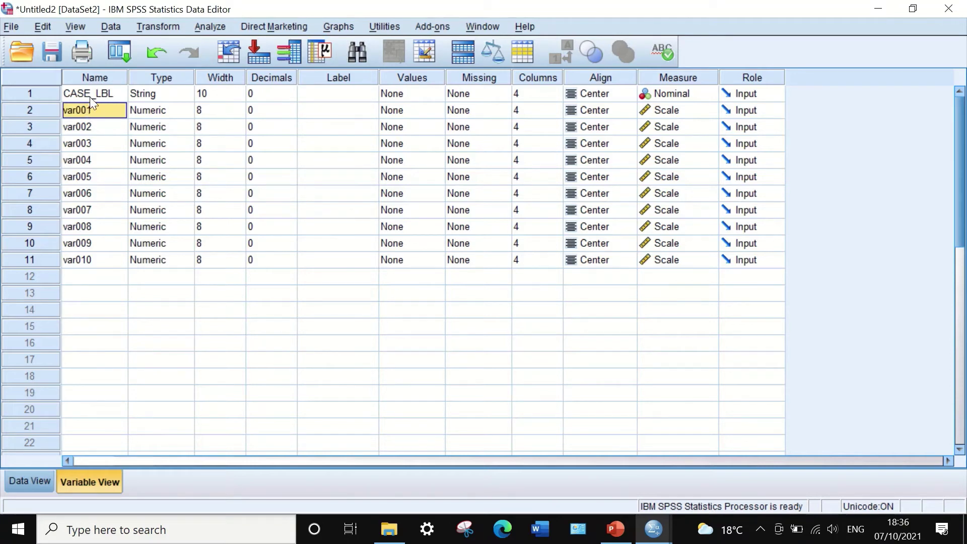
left_click_drag(101, 107, 110, 259)
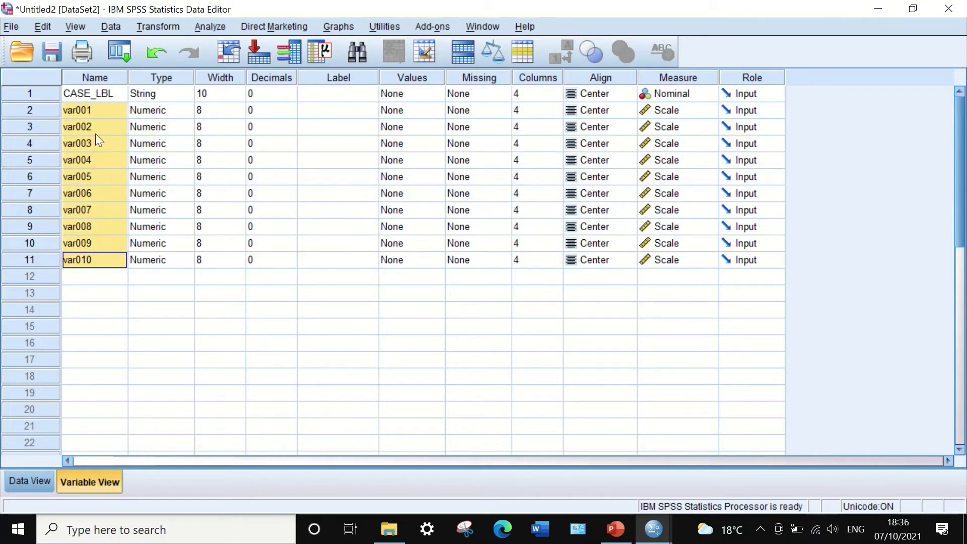
key("ctrl+f")
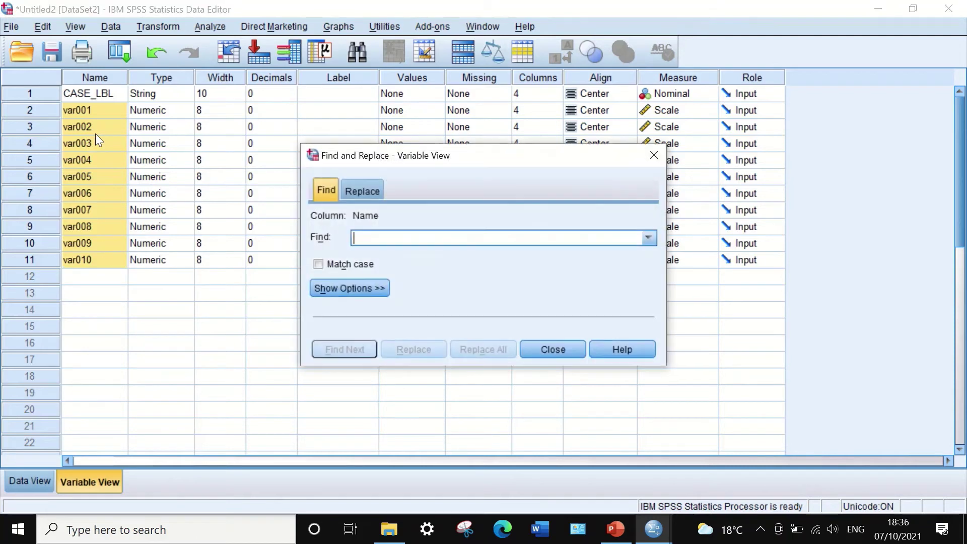
left_click(369, 190)
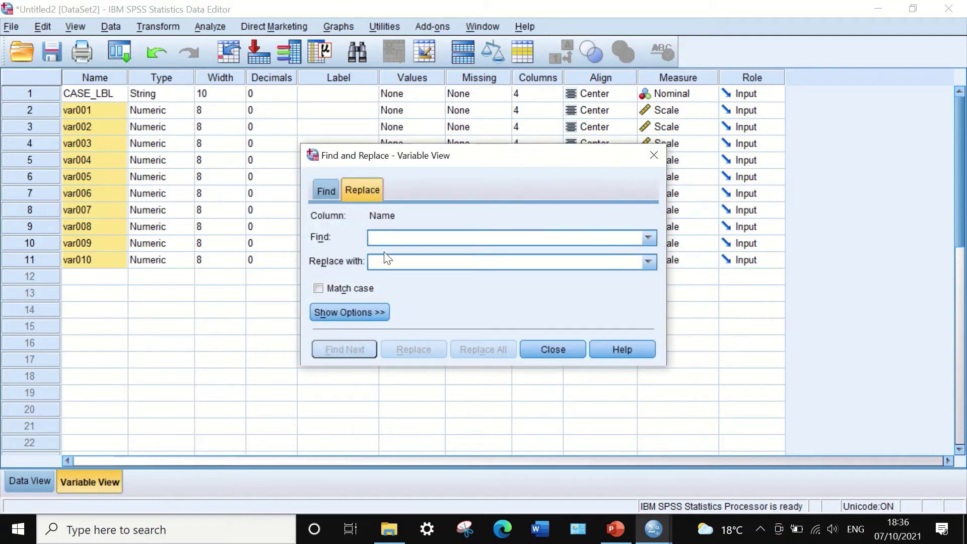
type("var0")
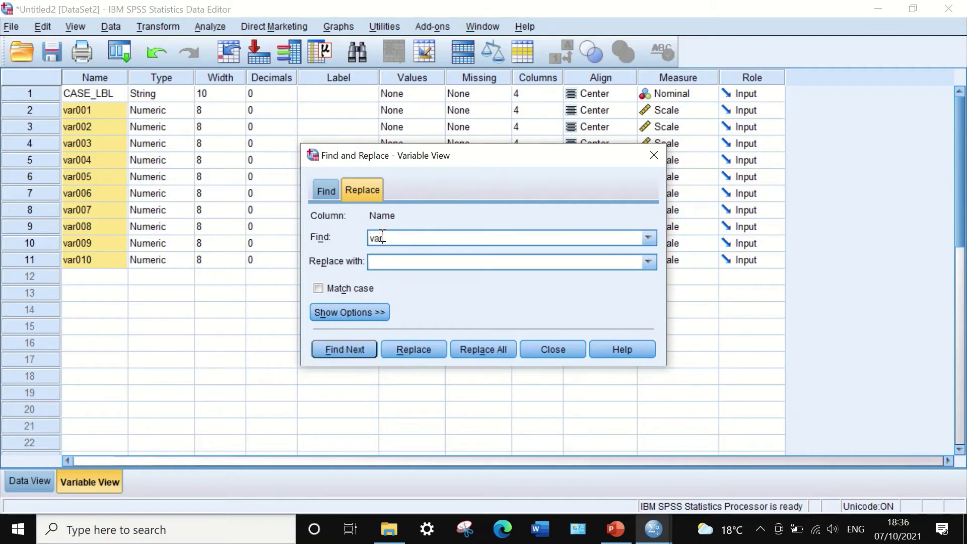
left_click(381, 261)
type("S")
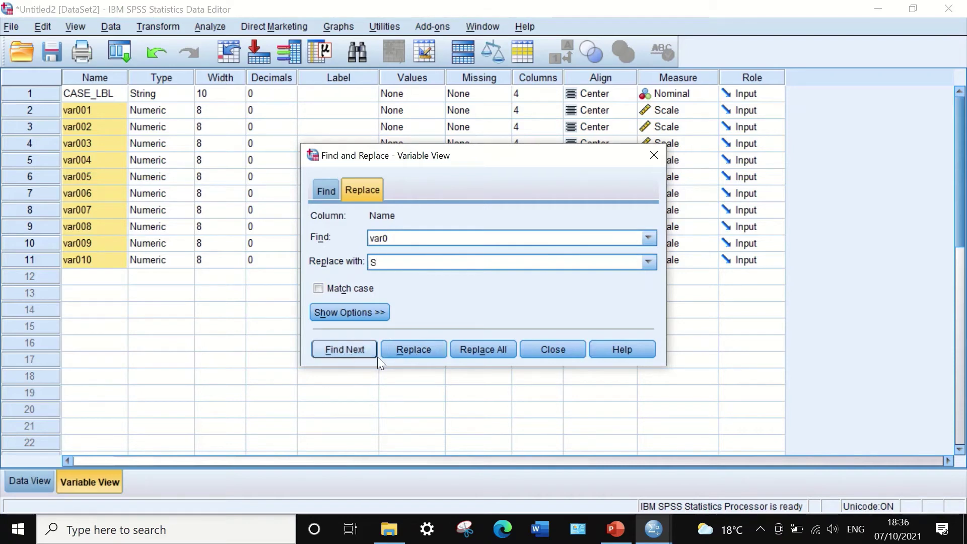
left_click(477, 350)
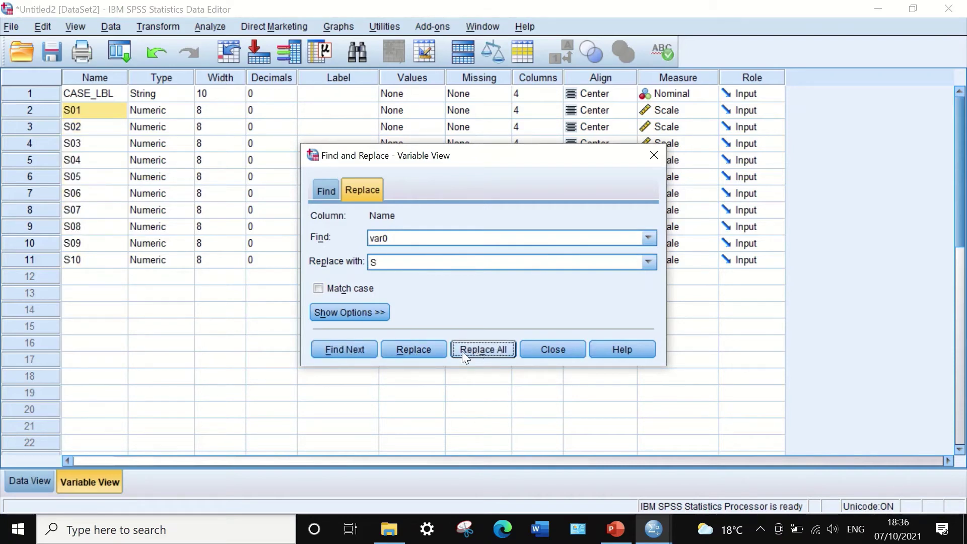
left_click(535, 348)
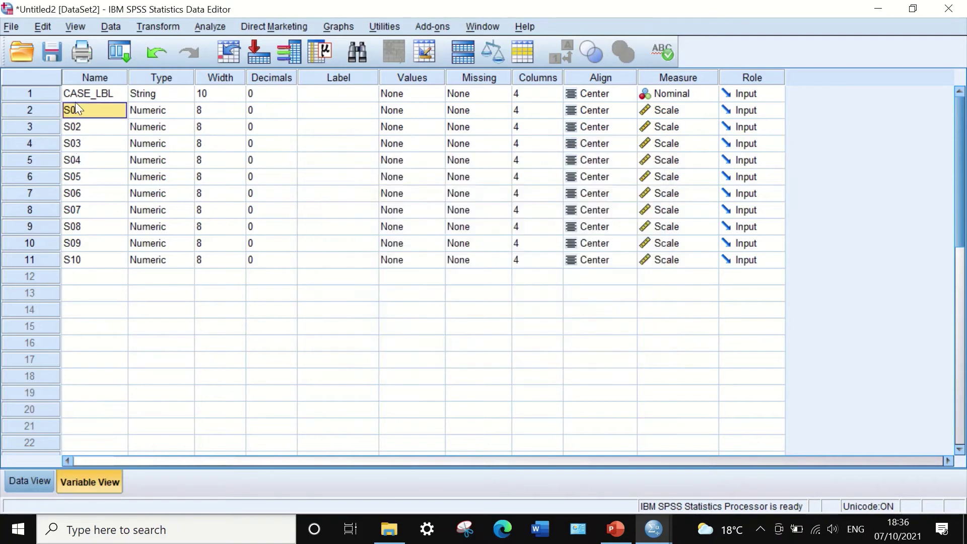
Start a Compute Variable transformation on the data with P as the target variable
left_click(32, 476)
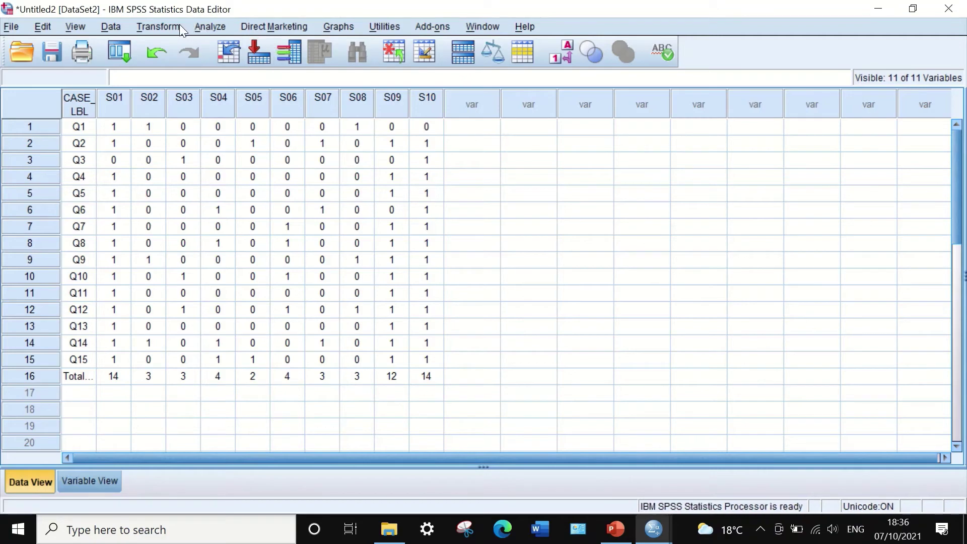
left_click(167, 28)
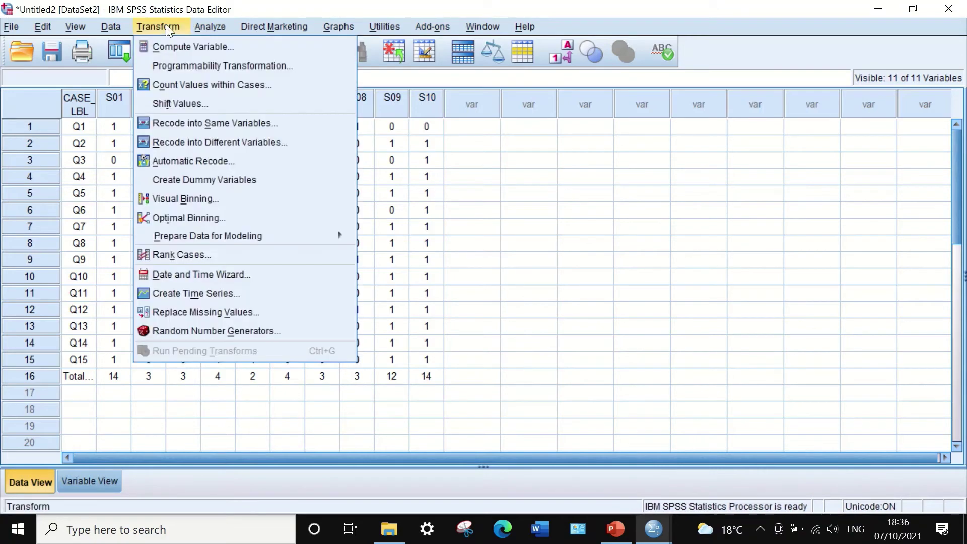
left_click(184, 47)
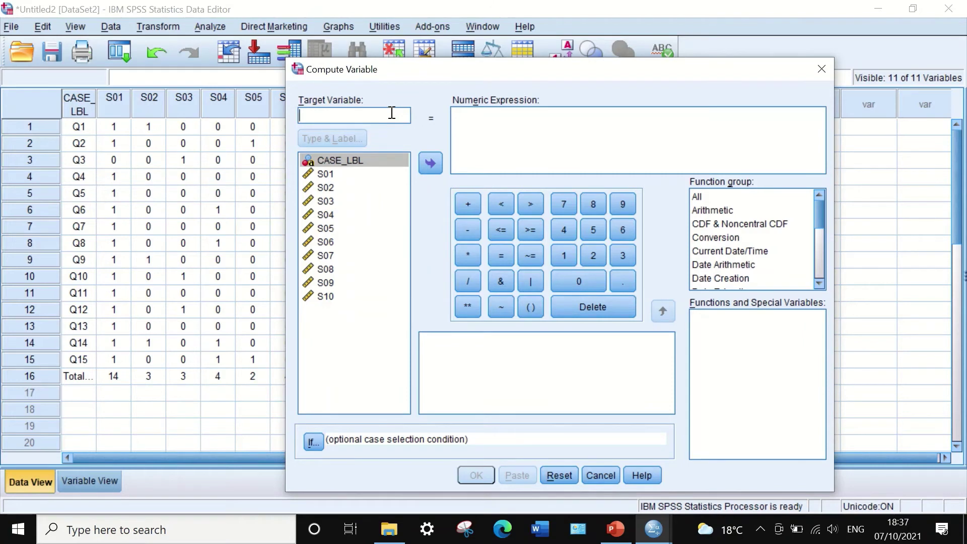
type("P")
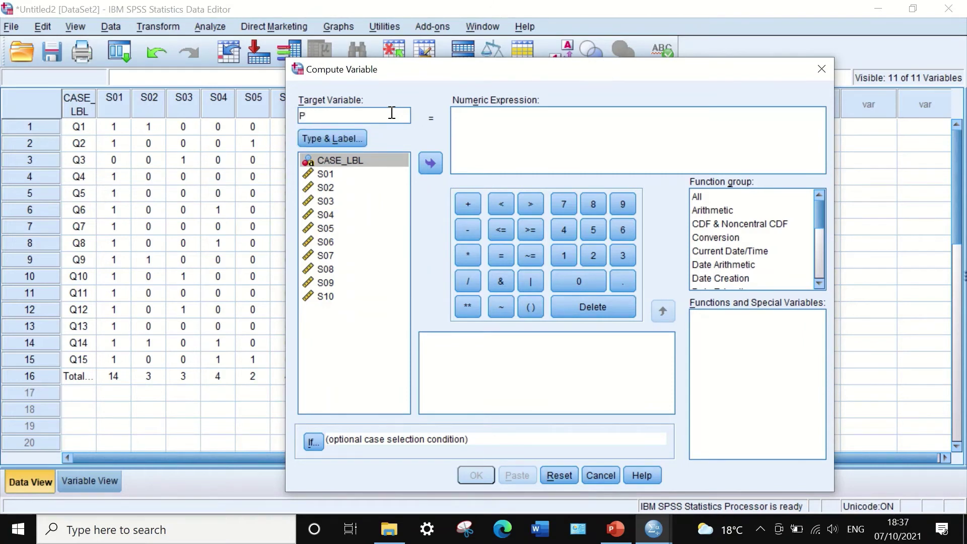
left_click(482, 132)
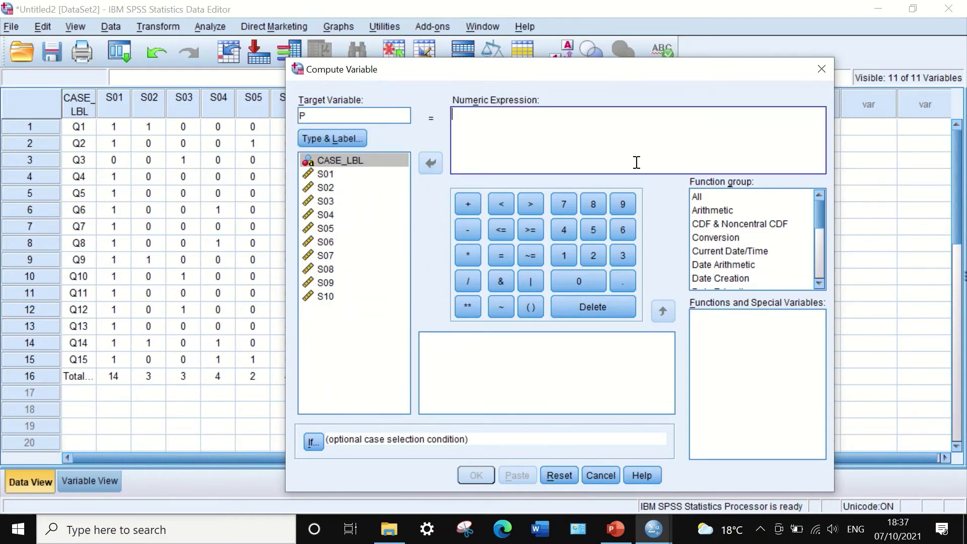
Insert the Mean function from the Statistical function group into the numeric expression
left_click(699, 200)
left_click_drag(819, 215, 811, 257)
left_click(728, 238)
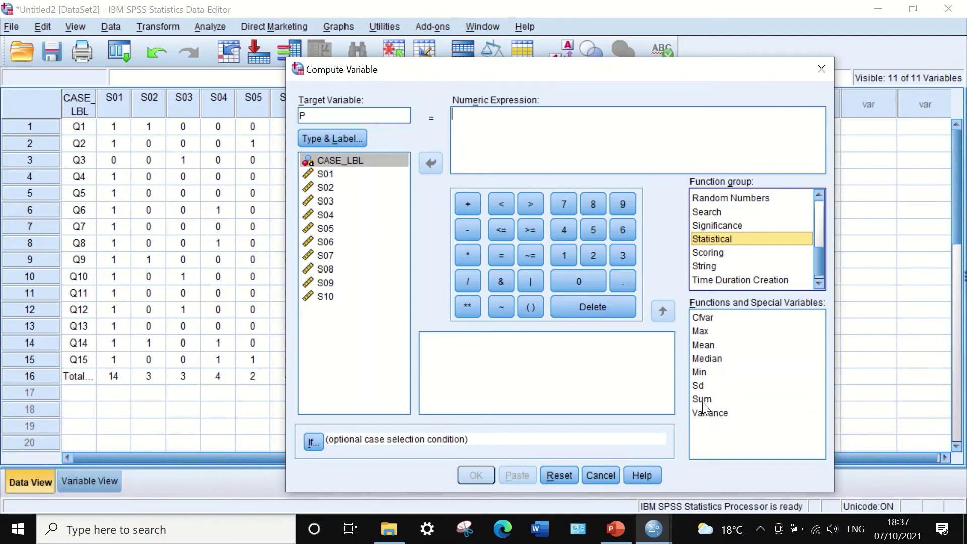
left_click(714, 346)
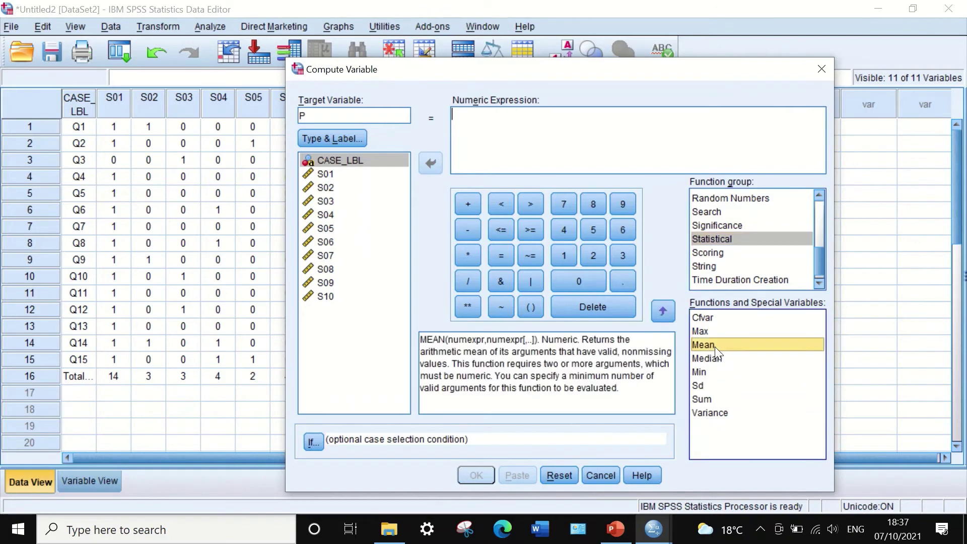
double_click(712, 347)
Replace the two placeholder arguments of the MEAN function with S01 and S02
left_click(484, 126)
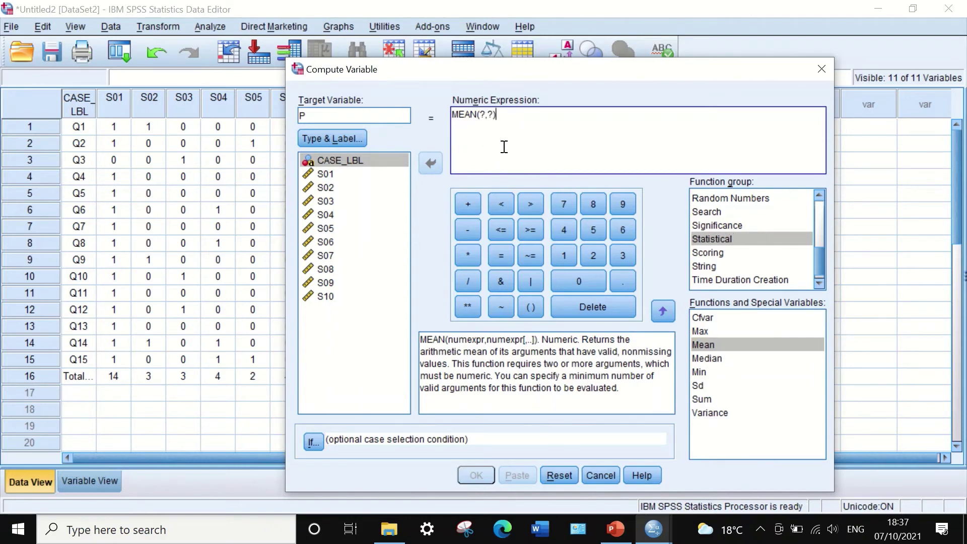
double_click(482, 115)
key("Delete")
left_click(335, 174)
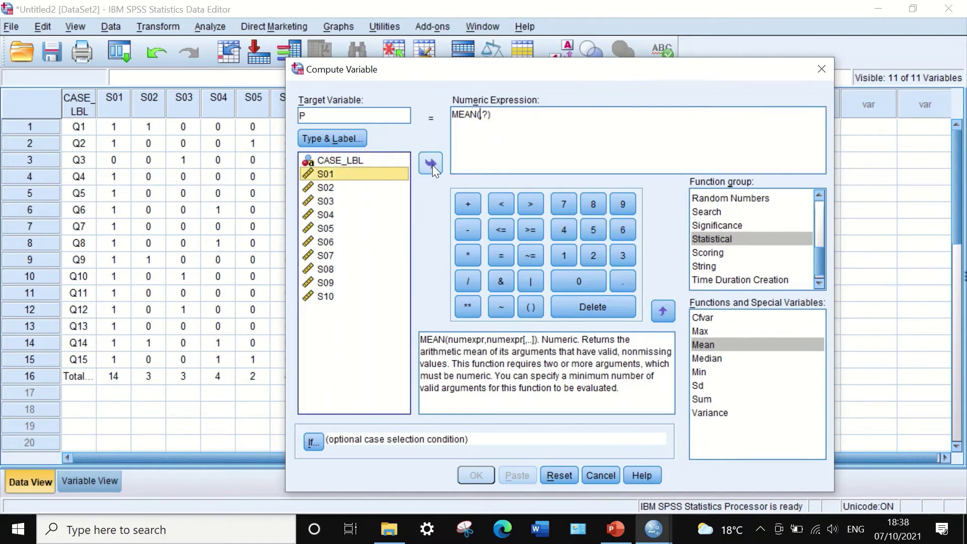
left_click(431, 163)
type(",")
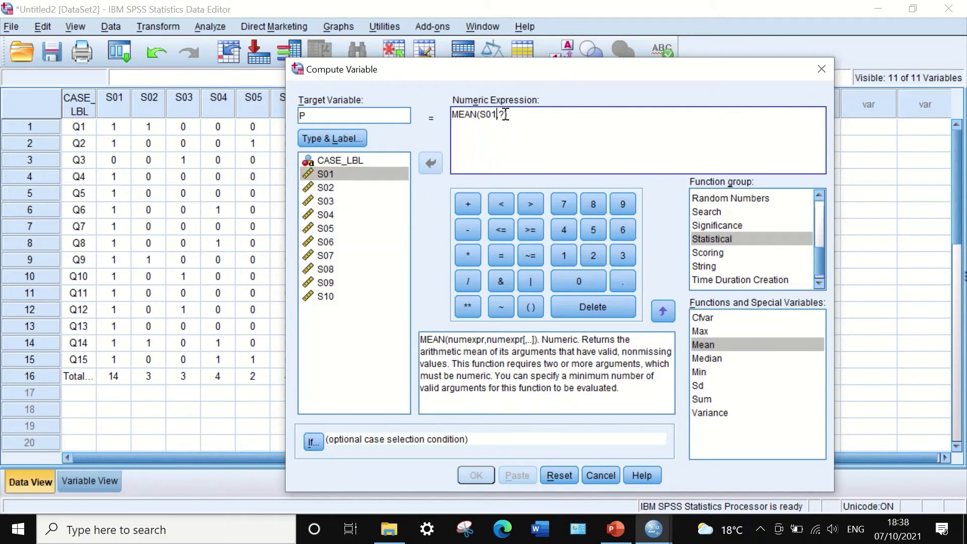
key("Delete")
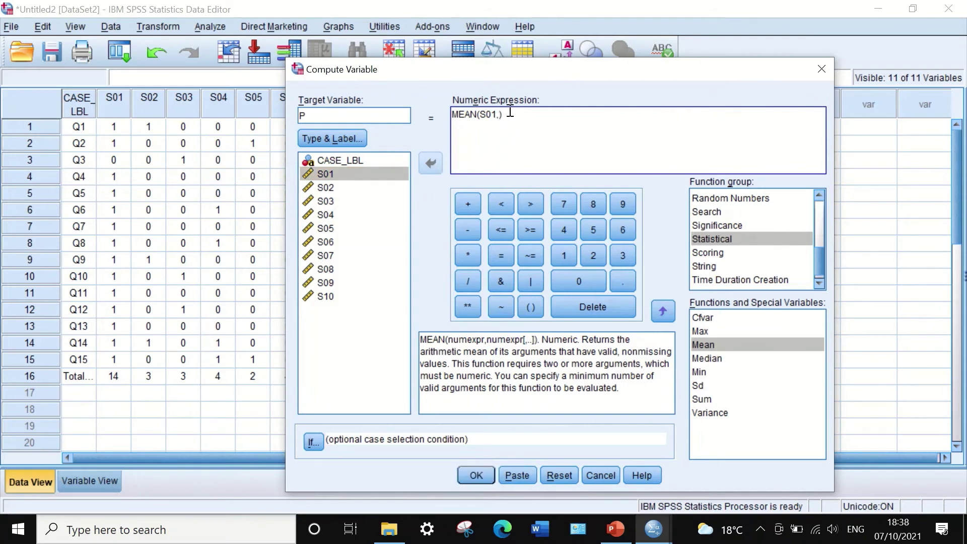
left_click(333, 187)
left_click(431, 162)
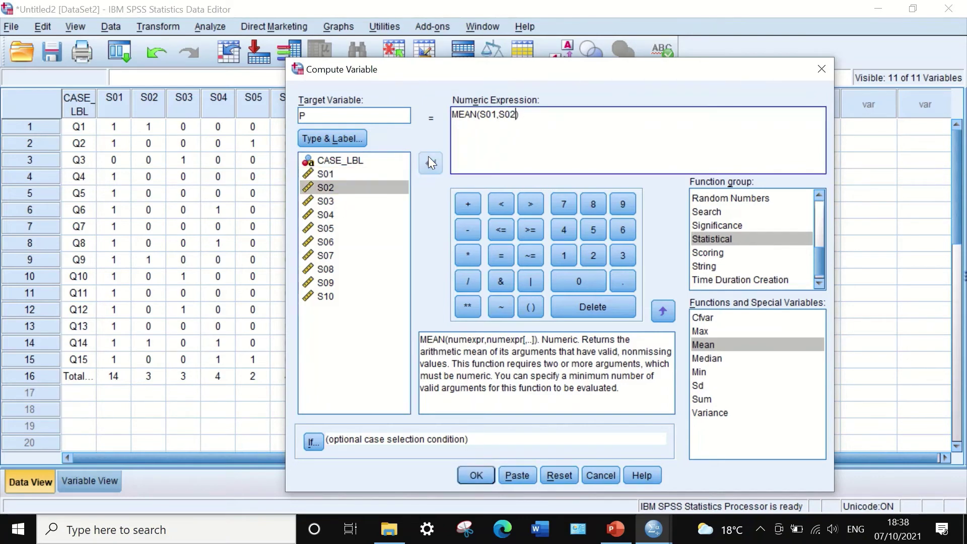
Add S03, S04 and S05 as comma-separated arguments of the MEAN expression
type(",")
left_click(330, 201)
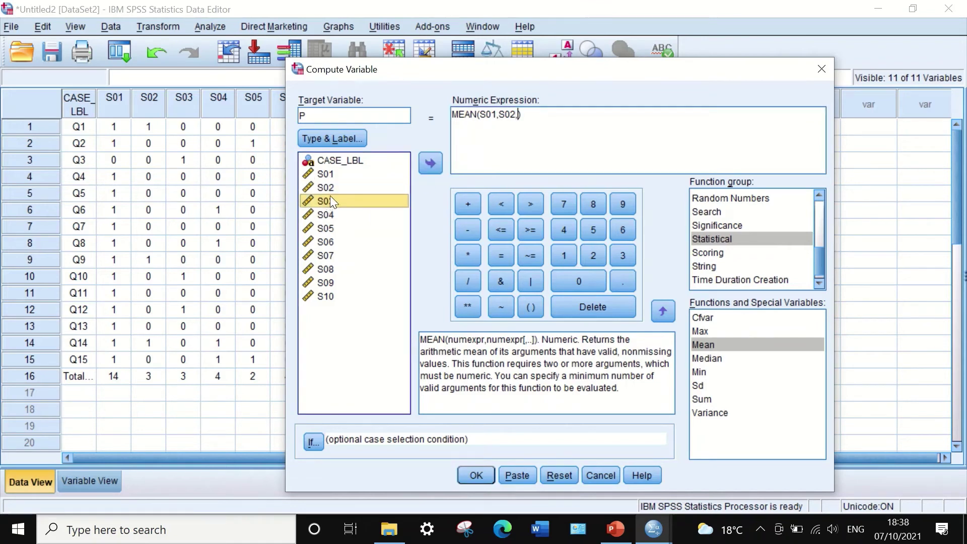
left_click(429, 161)
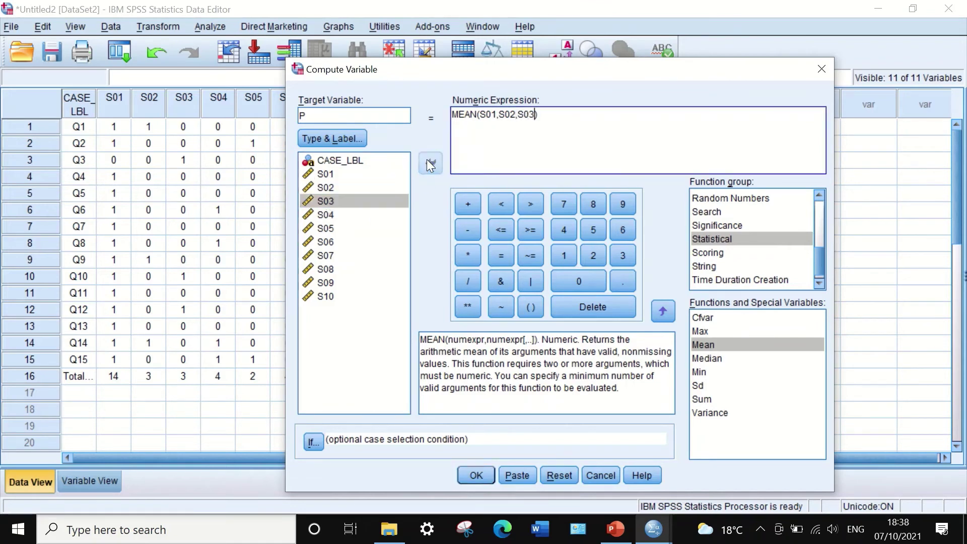
type(",")
left_click(325, 212)
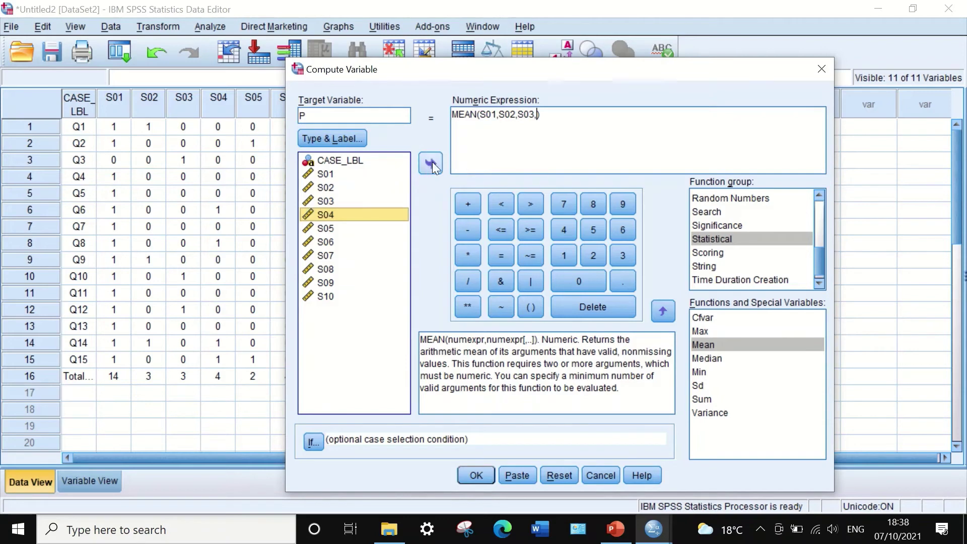
left_click(431, 162)
type(",")
left_click(324, 229)
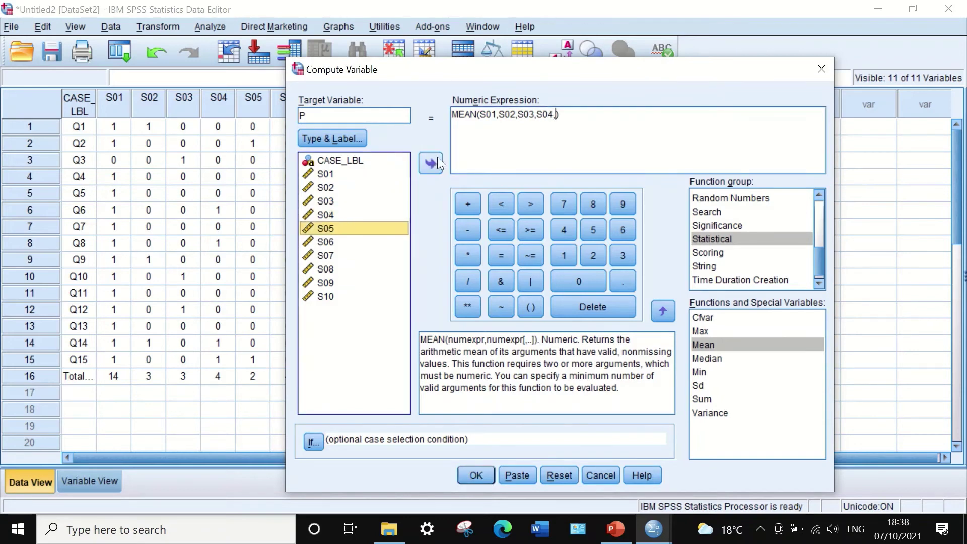
left_click(432, 162)
Add S06 and S07 to the MEAN arguments, with a comma before each one
type(",")
left_click(327, 242)
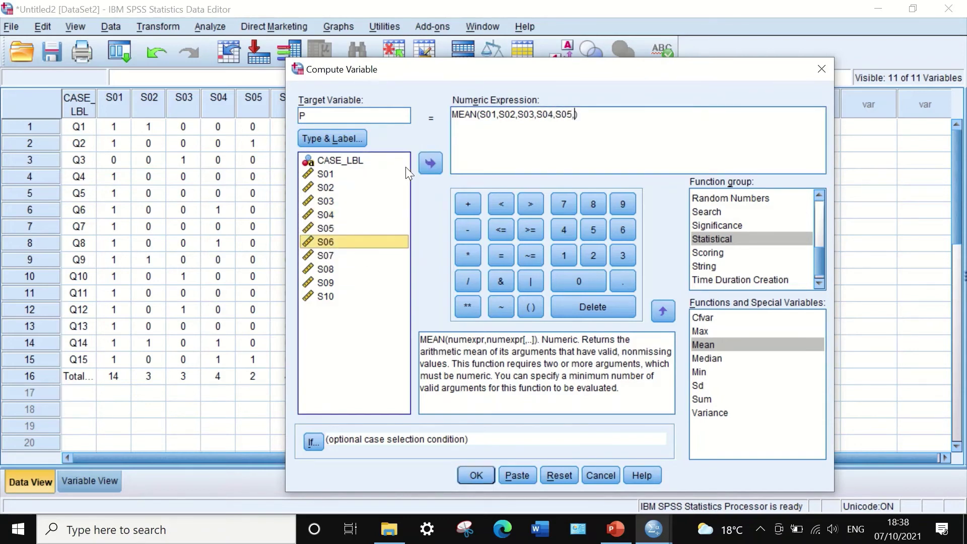
left_click(428, 164)
left_click(324, 255)
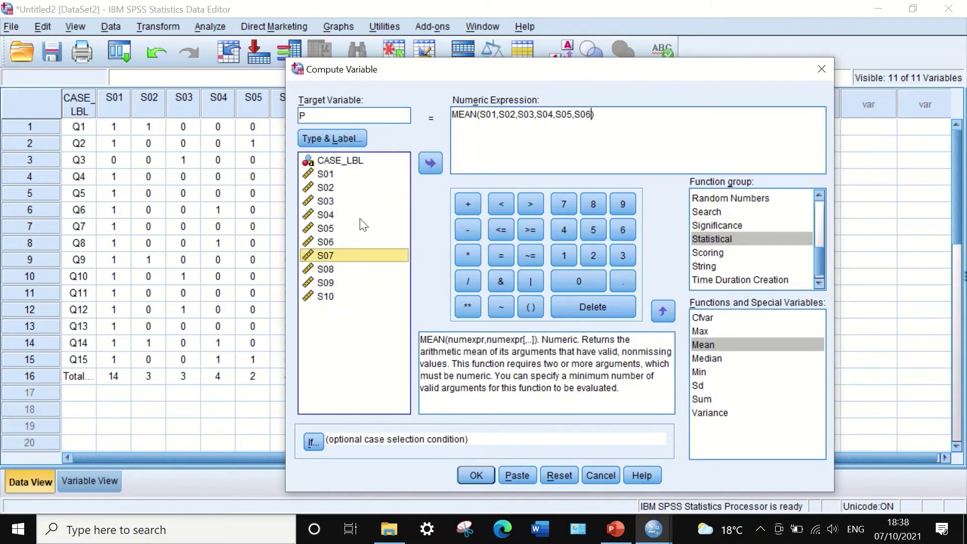
left_click(425, 160)
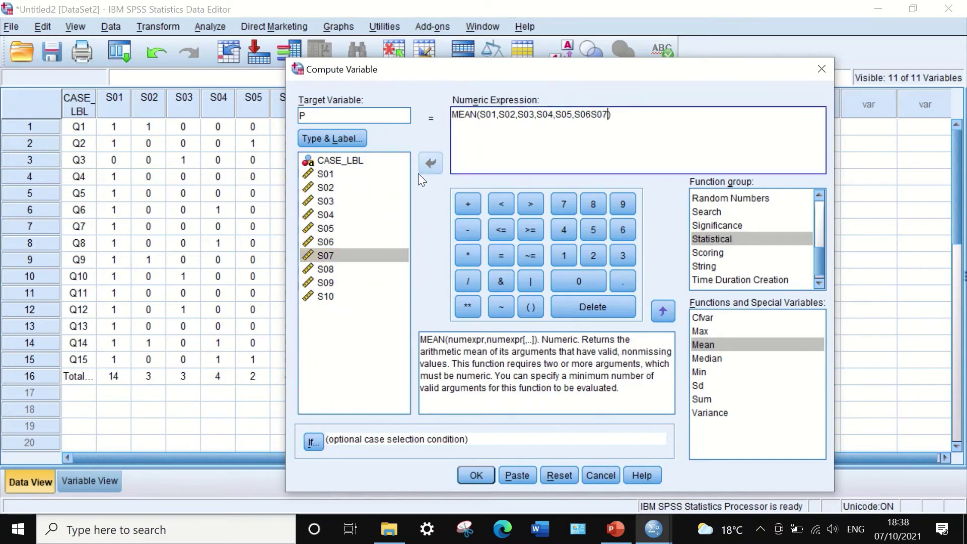
left_click(592, 115)
type(",")
left_click(611, 114)
Extend the MEAN arguments with S08 and S09, separated by commas
type(",")
left_click(330, 270)
left_click(430, 163)
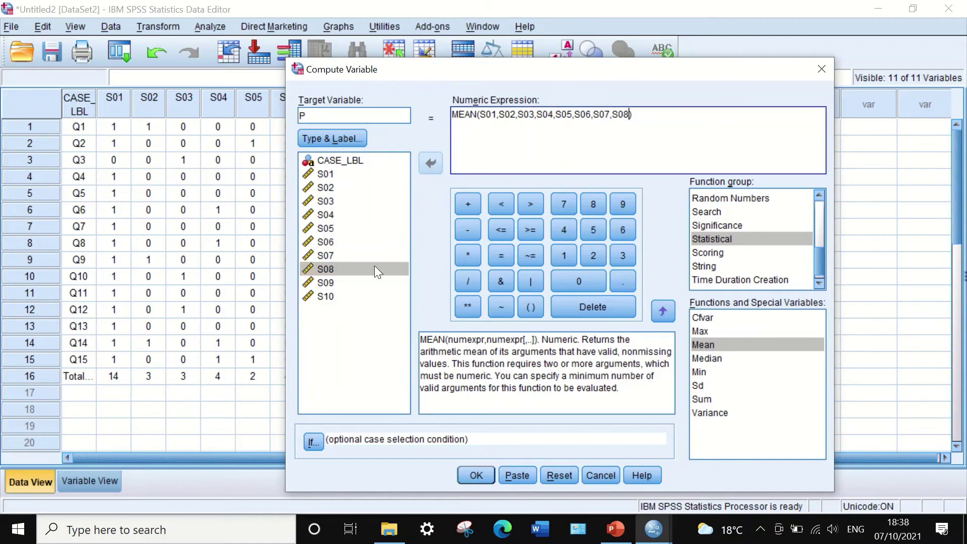
left_click(335, 283)
left_click(434, 164)
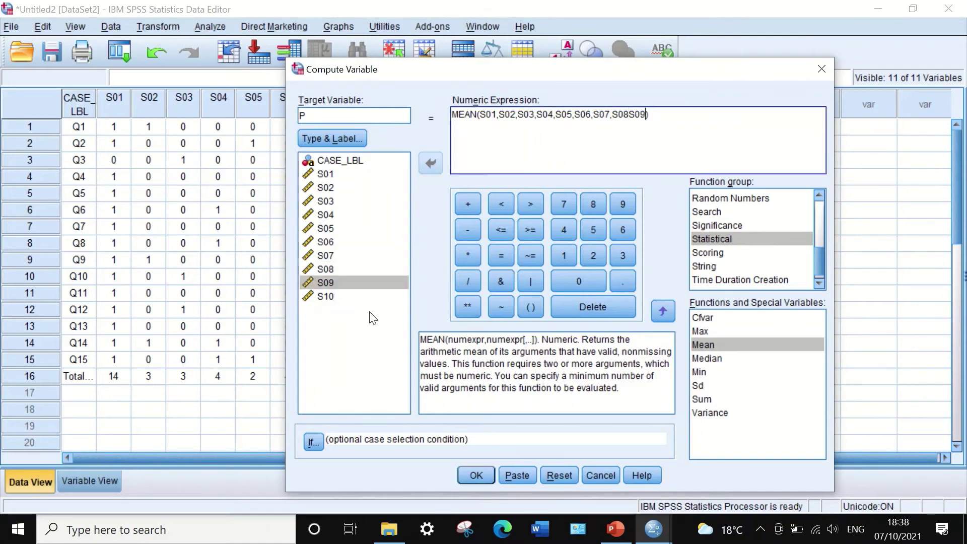
left_click(630, 116)
type(",")
left_click(647, 114)
Add S10 as the last MEAN argument and run the computation of P
type(",")
left_click(328, 296)
left_click(433, 165)
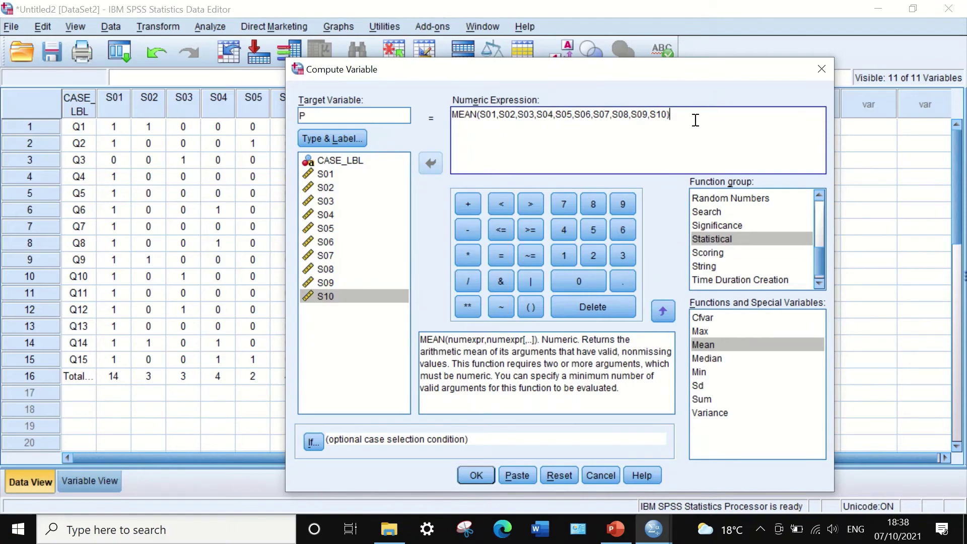
left_click(474, 475)
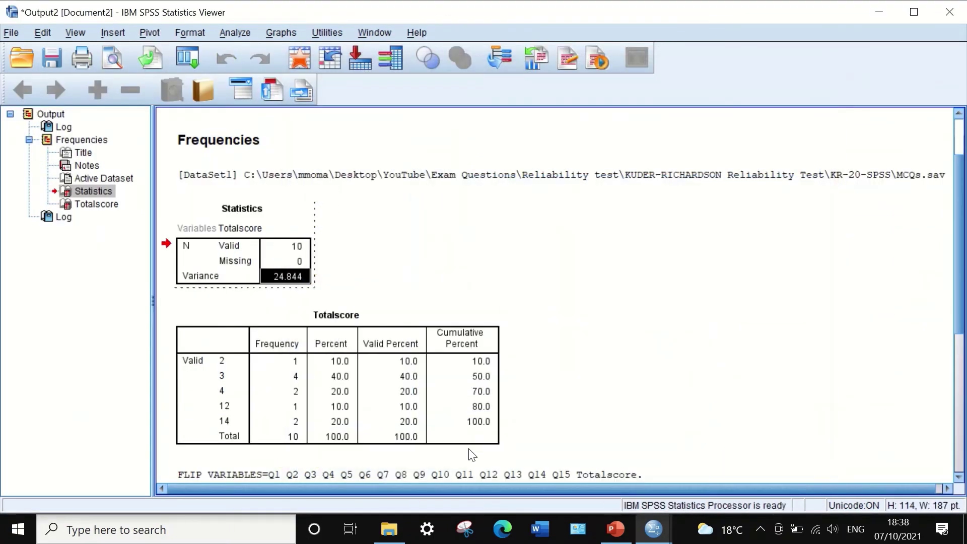
Return to the data, narrow the P column and clear its value in the total score row
left_click(878, 9)
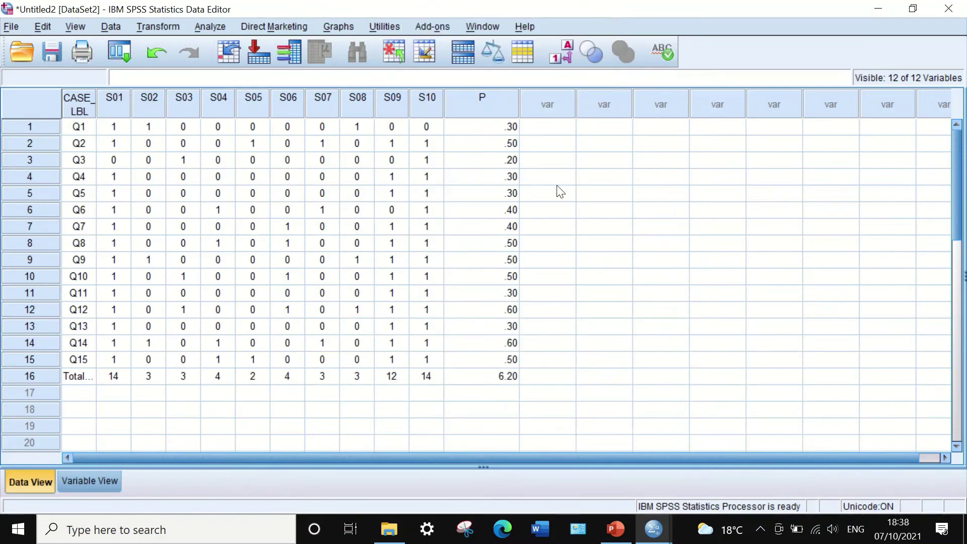
left_click_drag(518, 99, 470, 100)
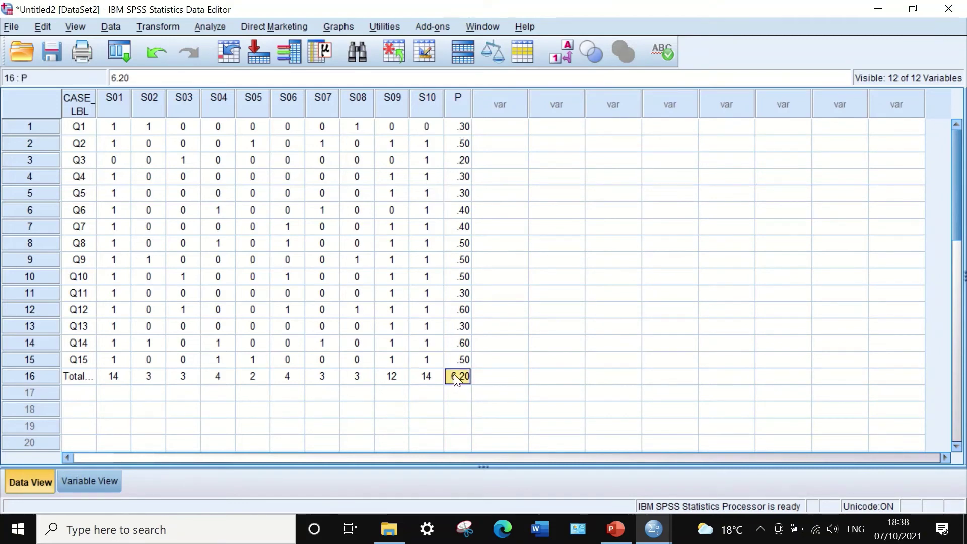
key("Delete")
Start a new Compute Variable transformation with all previous settings reset and q as the target variable
left_click(166, 24)
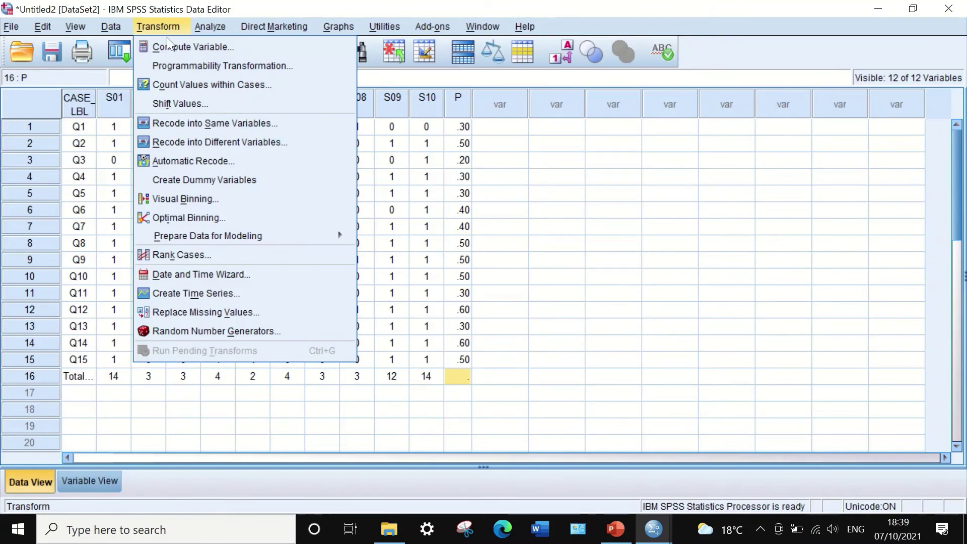
left_click(165, 45)
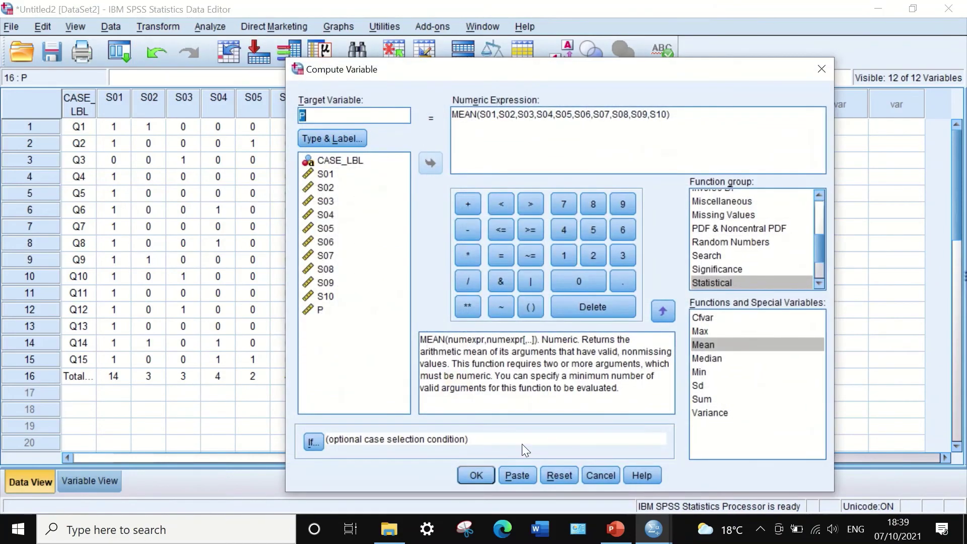
left_click(558, 473)
left_click(330, 117)
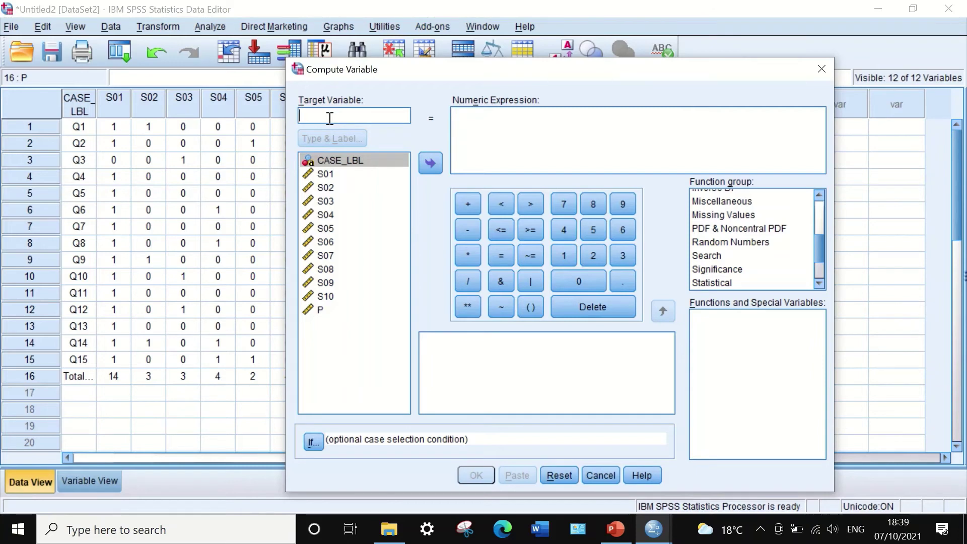
type("q")
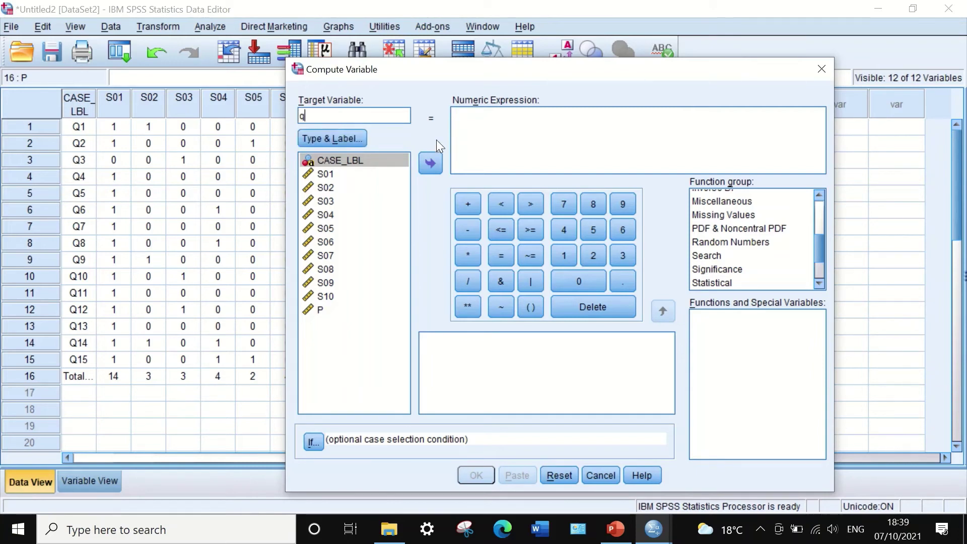
Compute q with the expression 1 - P and narrow its column in the data
left_click(491, 133)
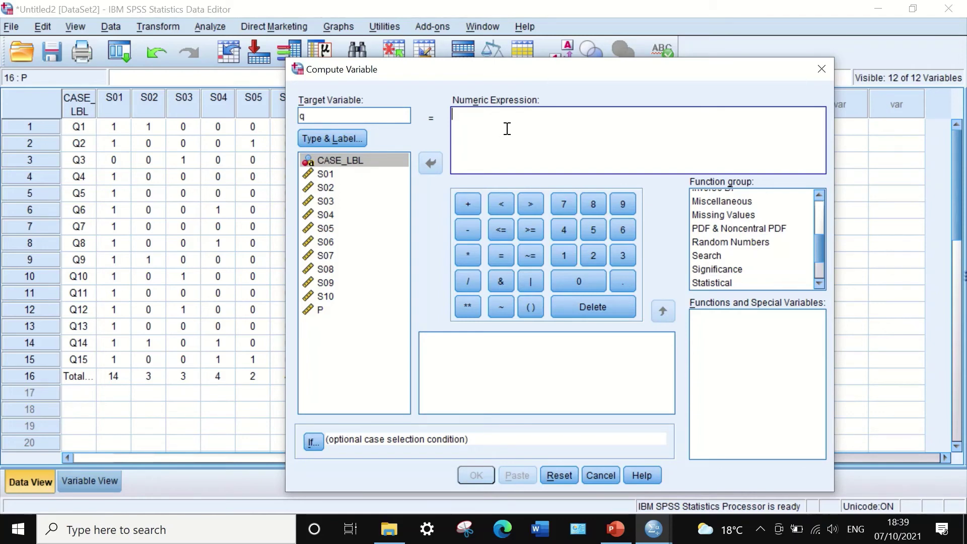
type("1")
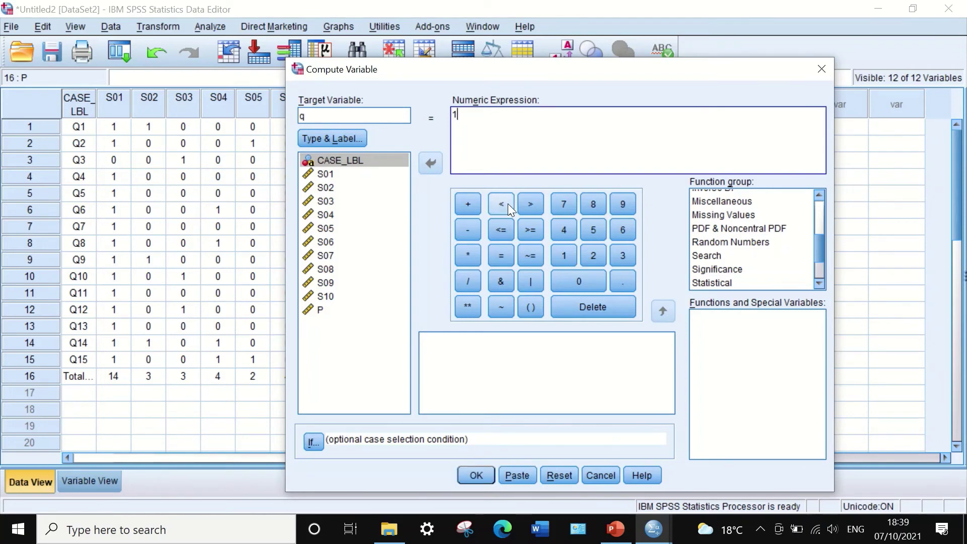
left_click(468, 229)
left_click(318, 310)
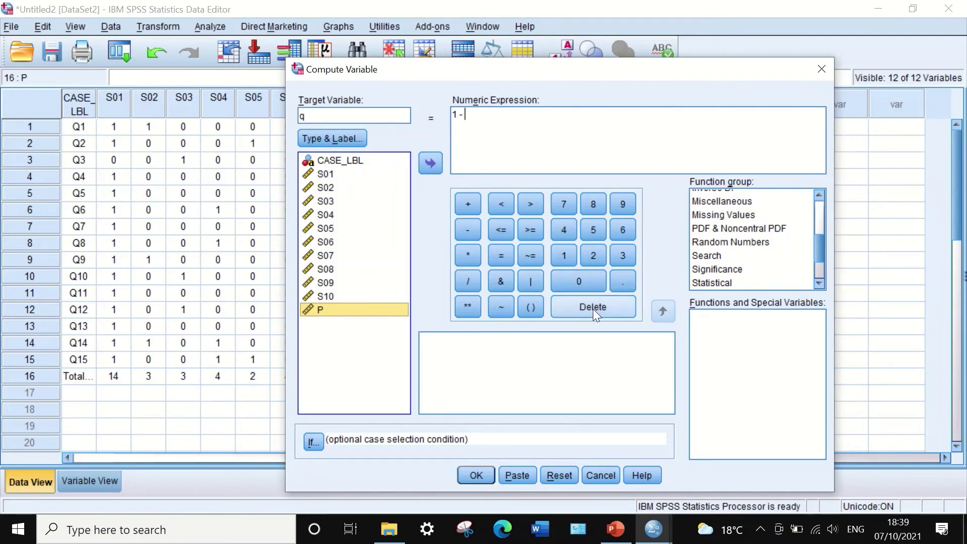
left_click(392, 162)
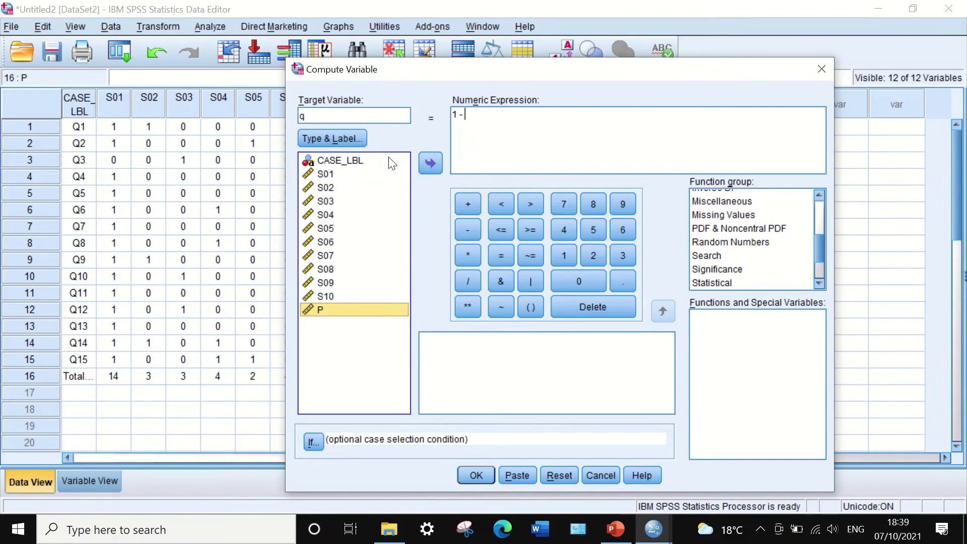
left_click(430, 163)
left_click(476, 476)
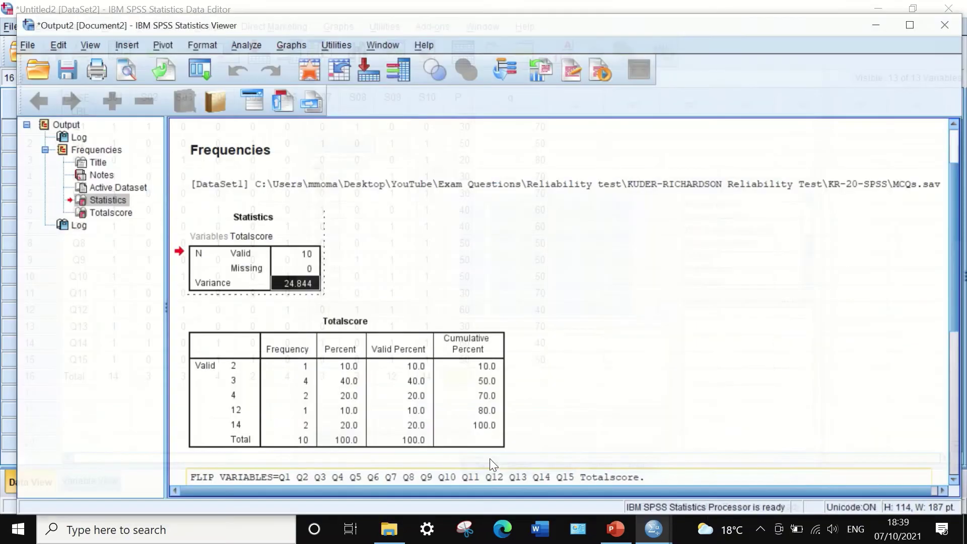
left_click(876, 10)
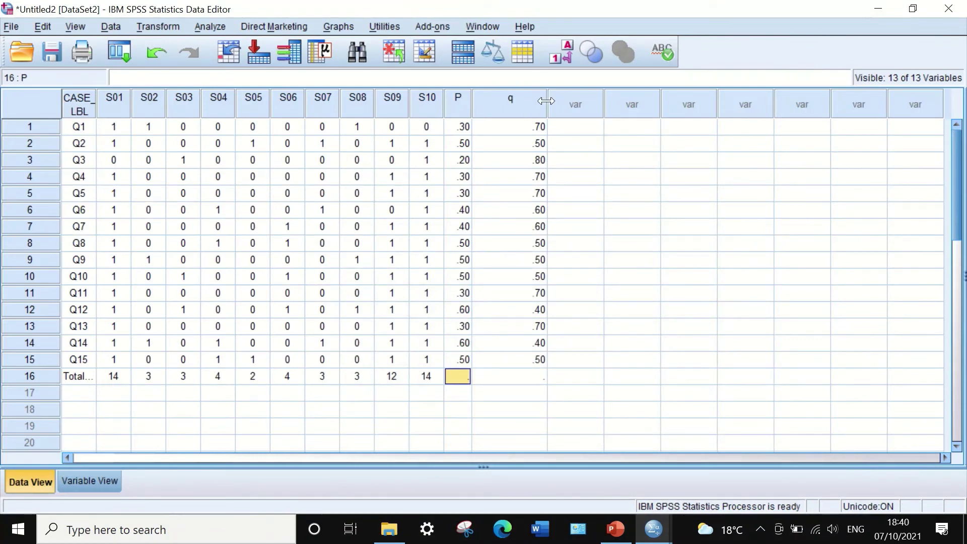
left_click_drag(546, 101, 500, 100)
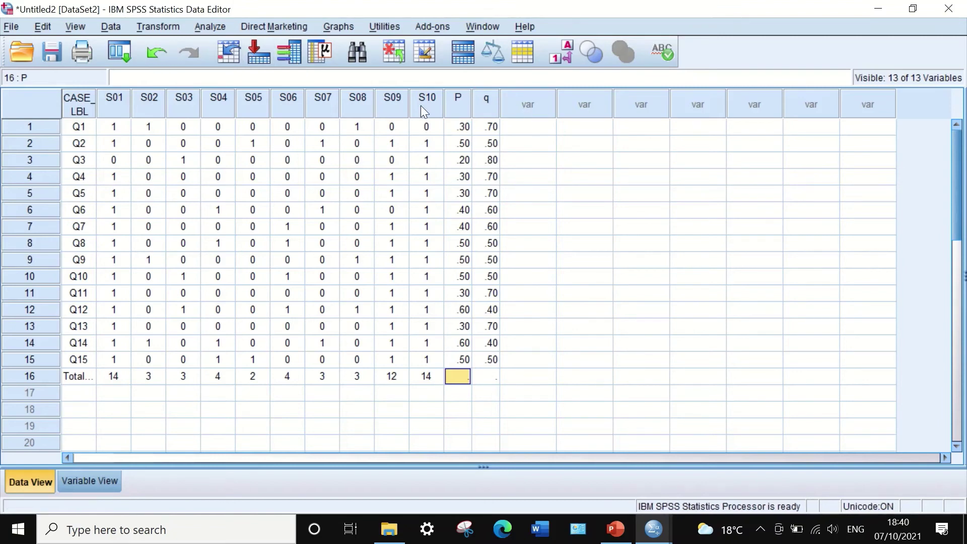
Reset the Compute Variable settings for another transformation and name the target variable PQ
left_click(165, 22)
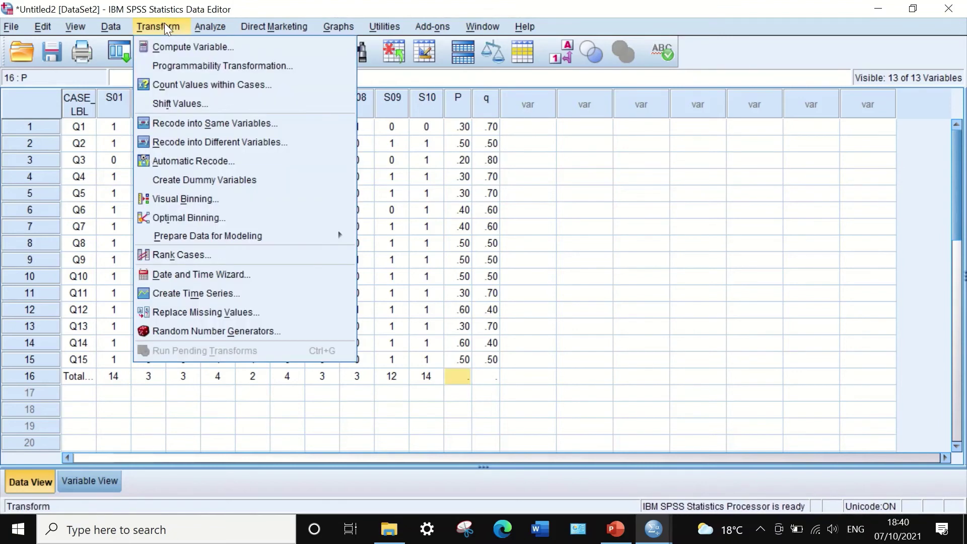
left_click(169, 48)
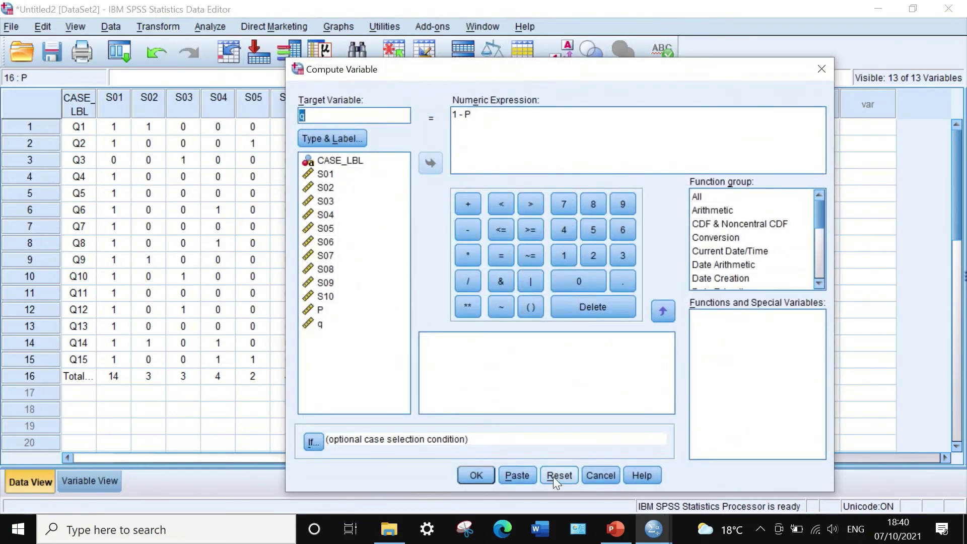
left_click(554, 476)
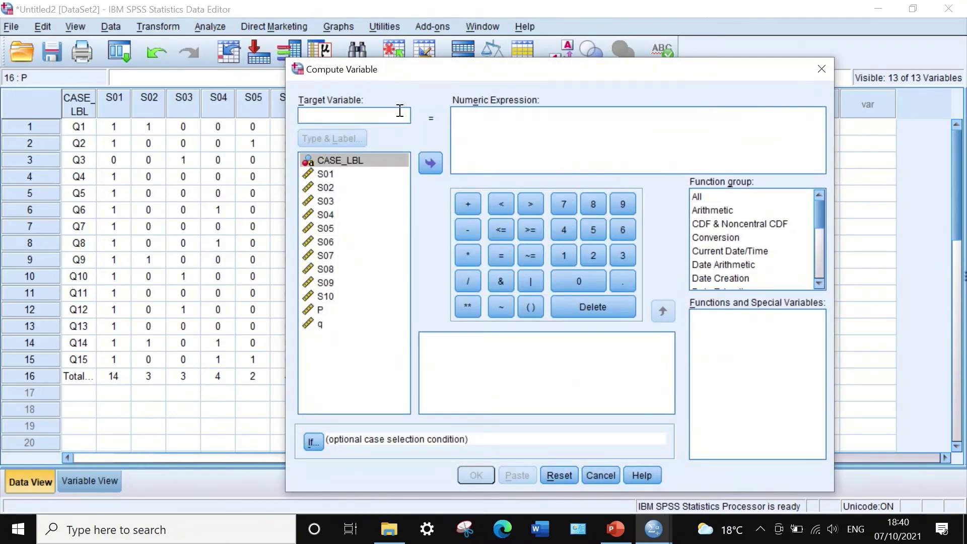
type("P")
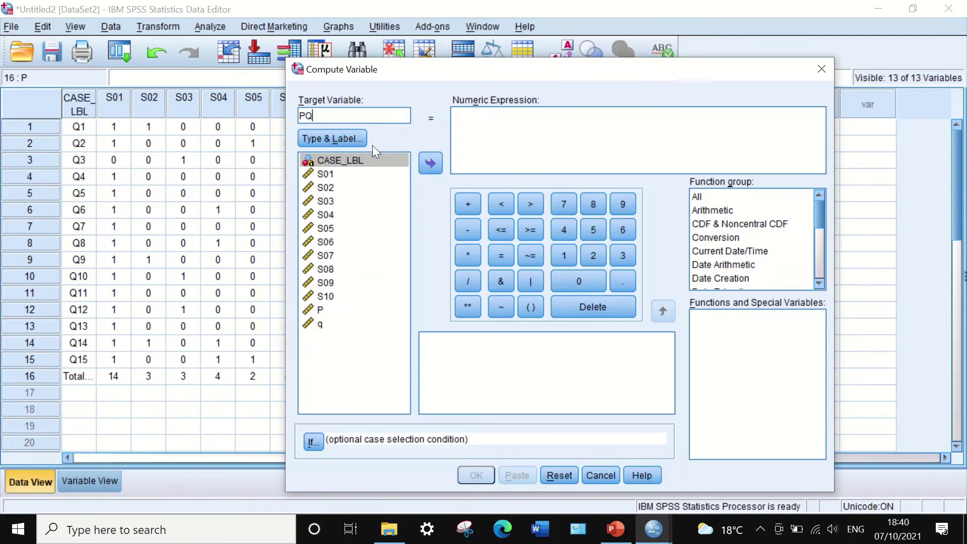
type("Q")
Compute PQ with the expression P * q and return to the data
left_click(465, 123)
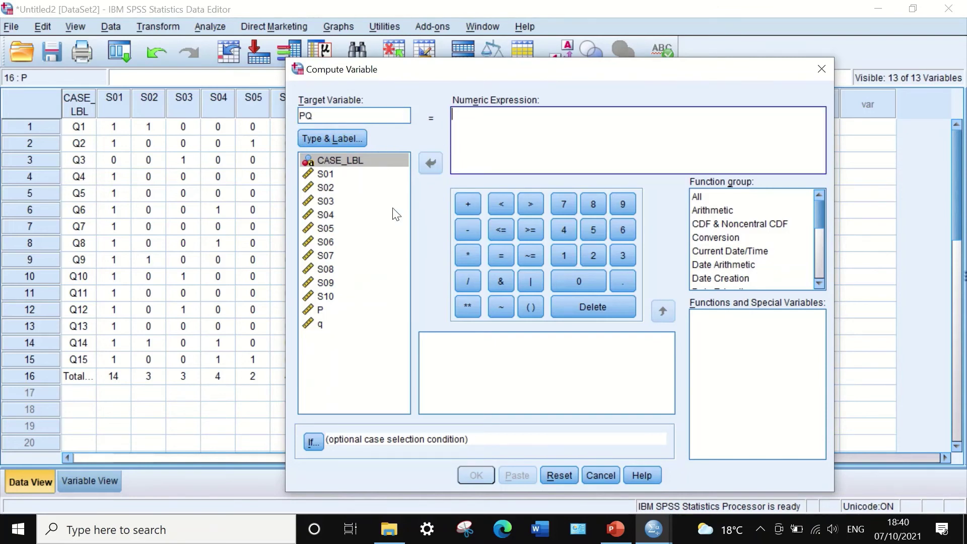
left_click(320, 309)
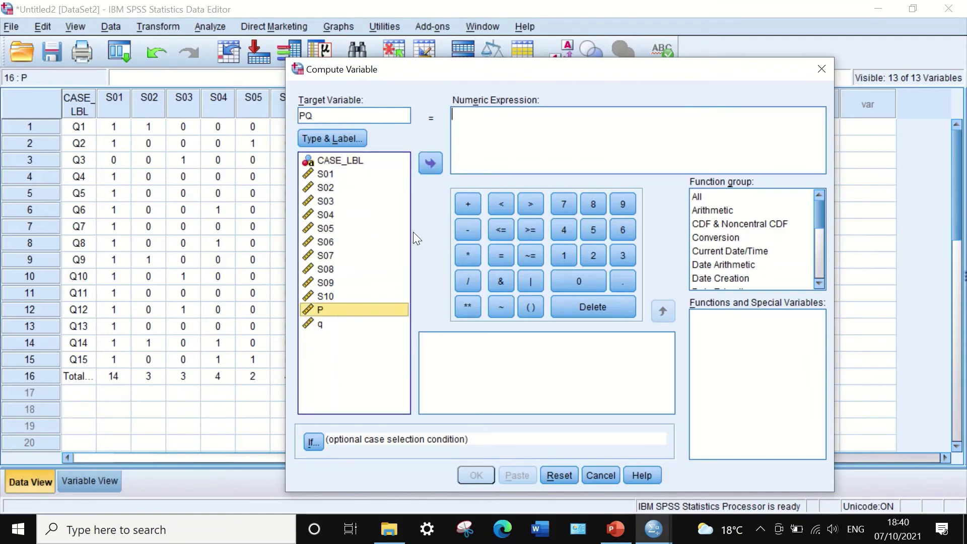
left_click(432, 161)
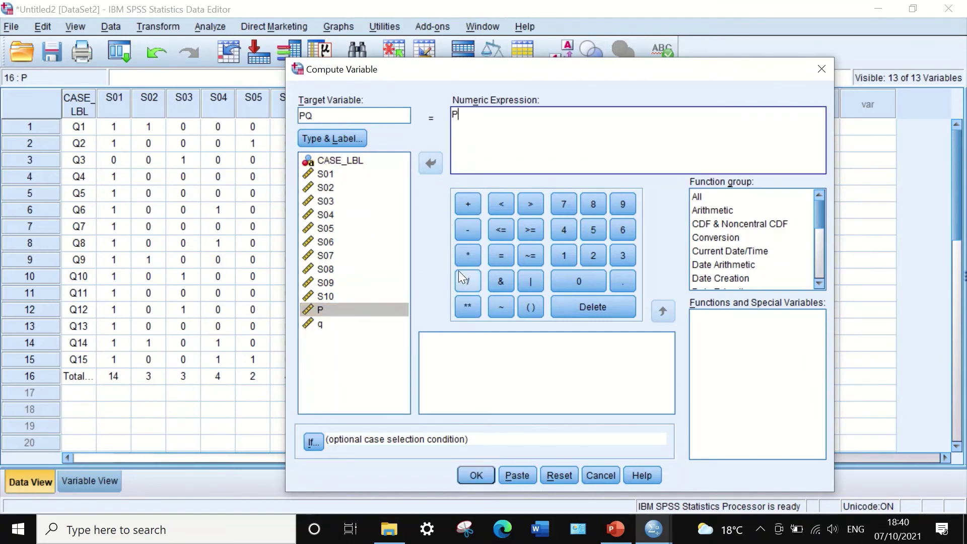
left_click(468, 255)
left_click(324, 325)
left_click(431, 164)
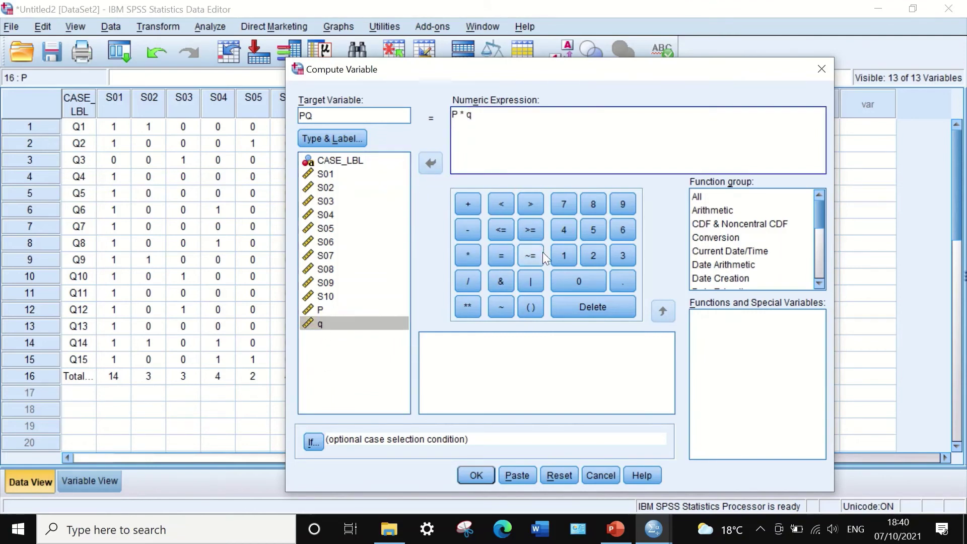
left_click(476, 475)
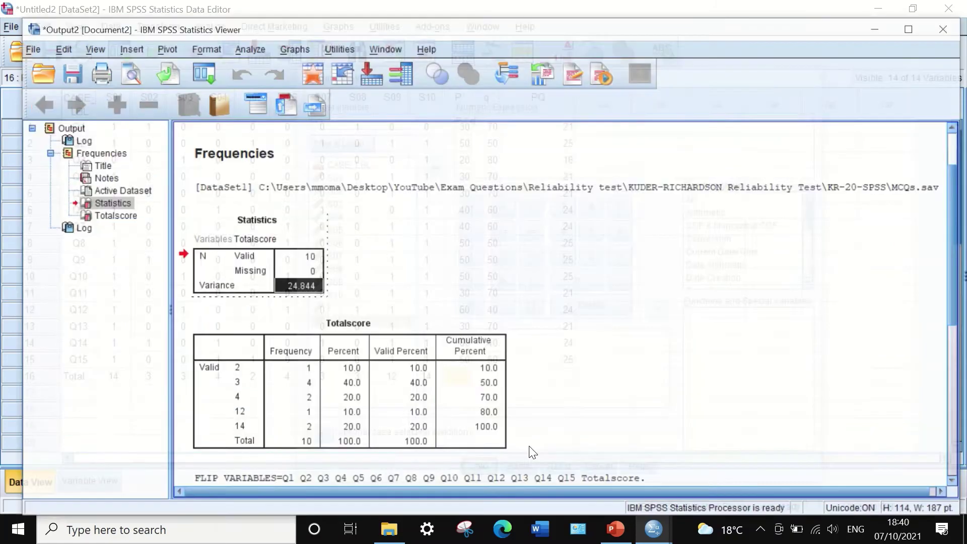
left_click(879, 12)
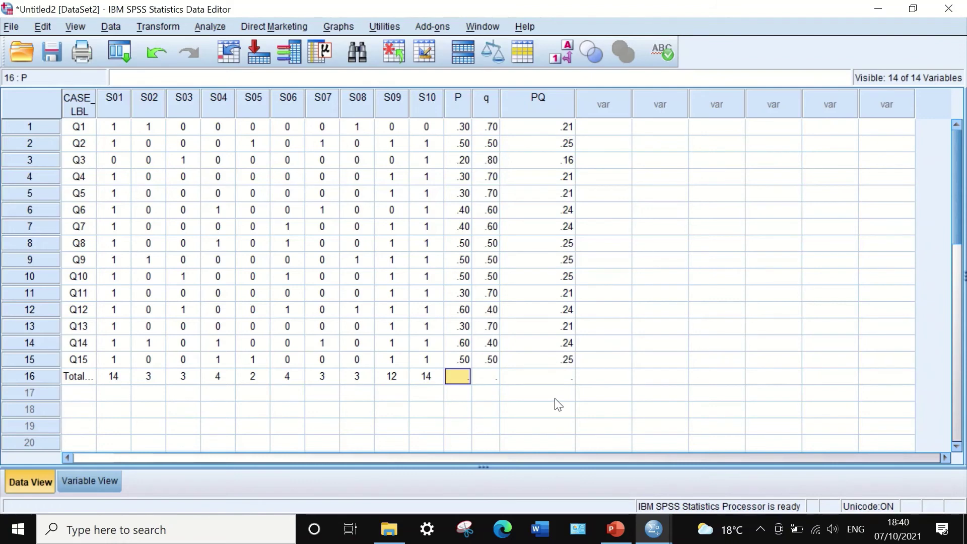
Switch to PowerPoint to check the KR-20 formula on the slide
left_click(615, 529)
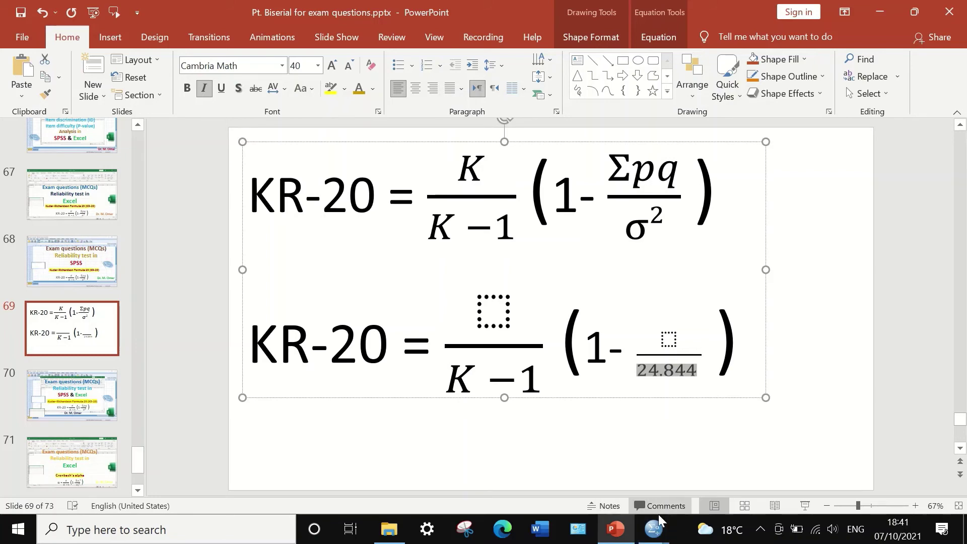
Switch back to the SPSS data and set up a Frequencies analysis with PQ as its only variable
mouse_move(655, 527)
left_click(764, 461)
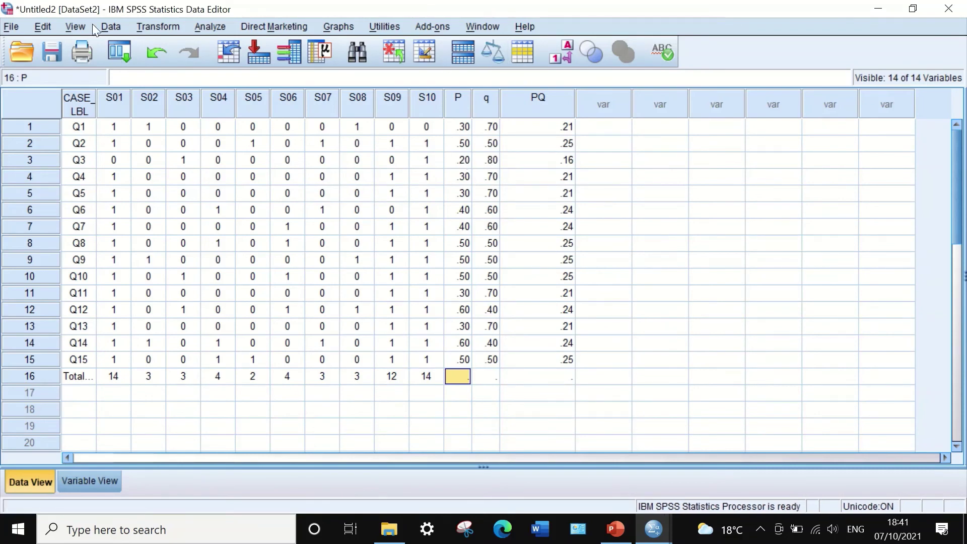
left_click(204, 28)
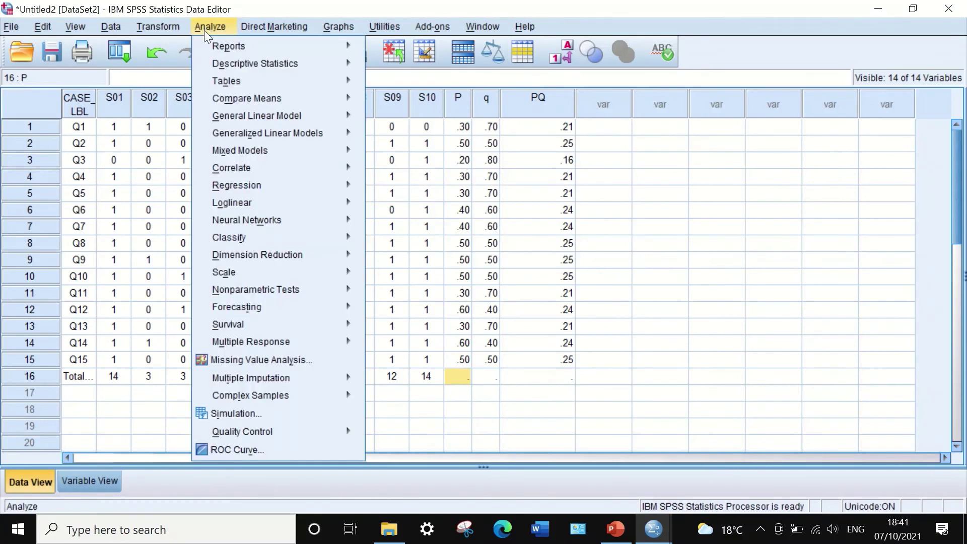
mouse_move(221, 62)
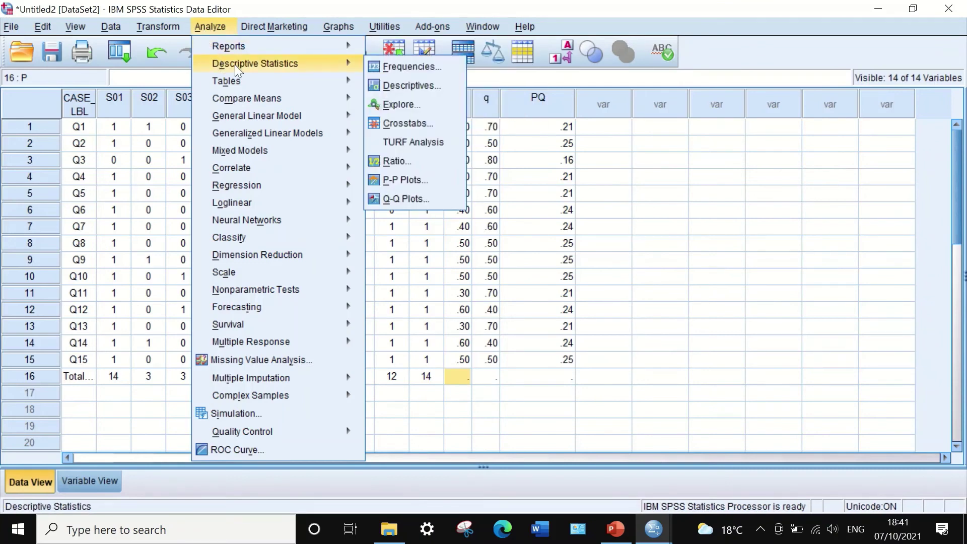
left_click(407, 66)
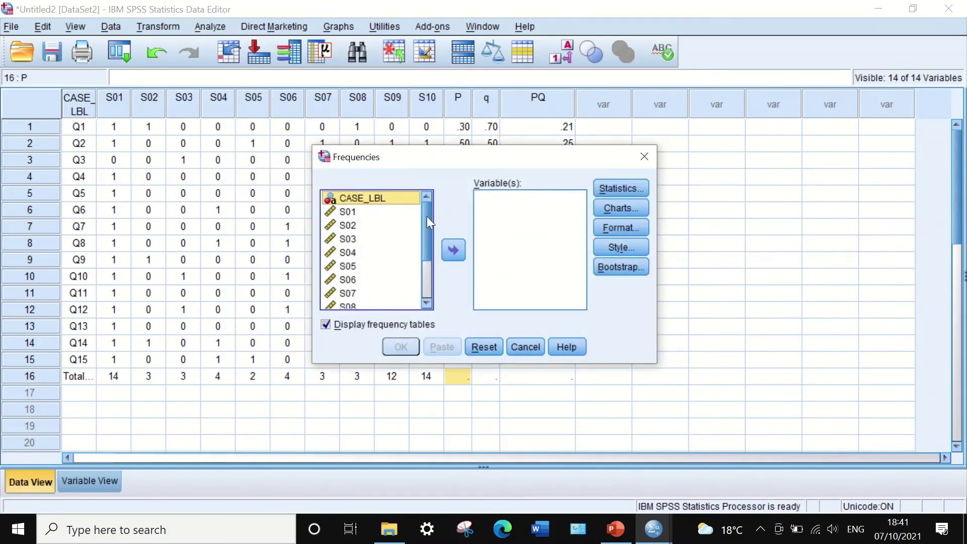
left_click_drag(428, 221, 431, 313)
left_click(349, 302)
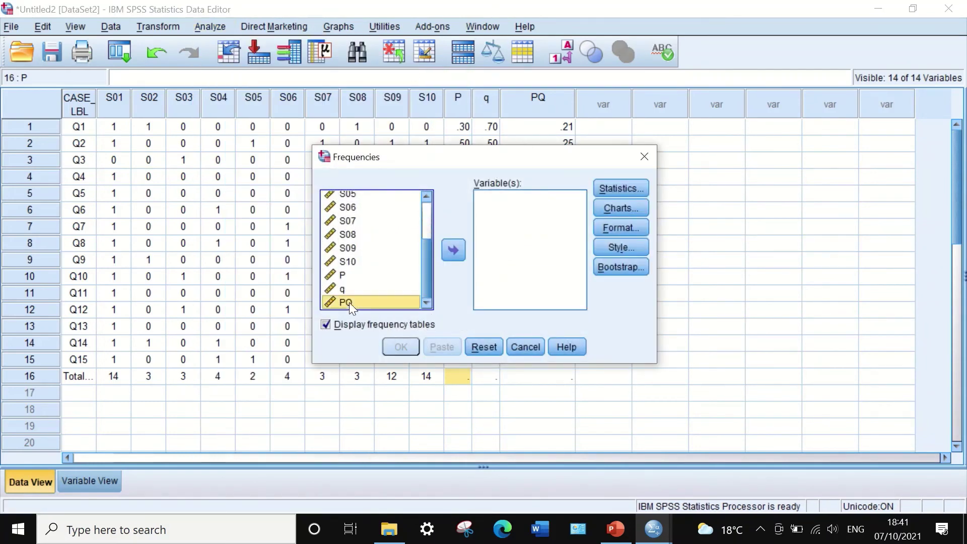
left_click(449, 253)
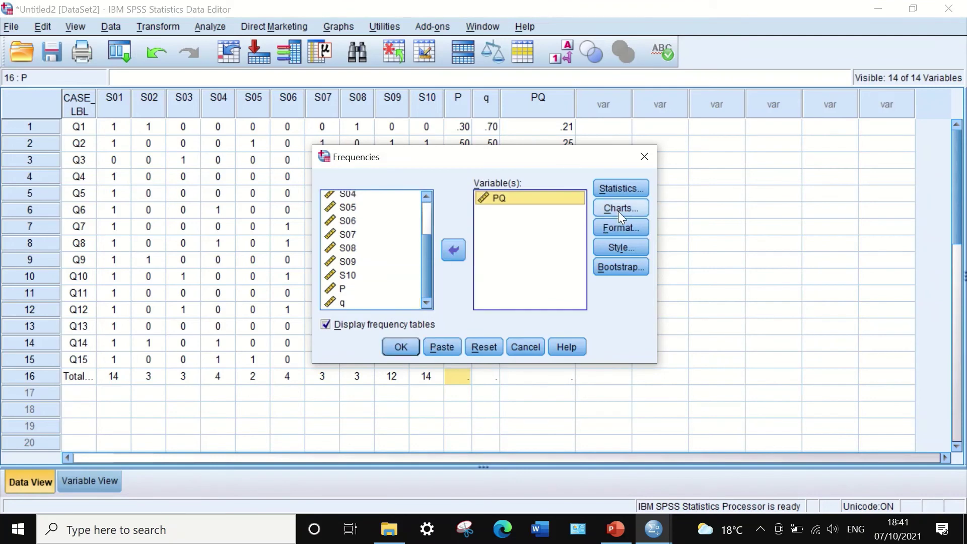
Request the Sum statistic for PQ and run the Frequencies analysis
left_click(619, 189)
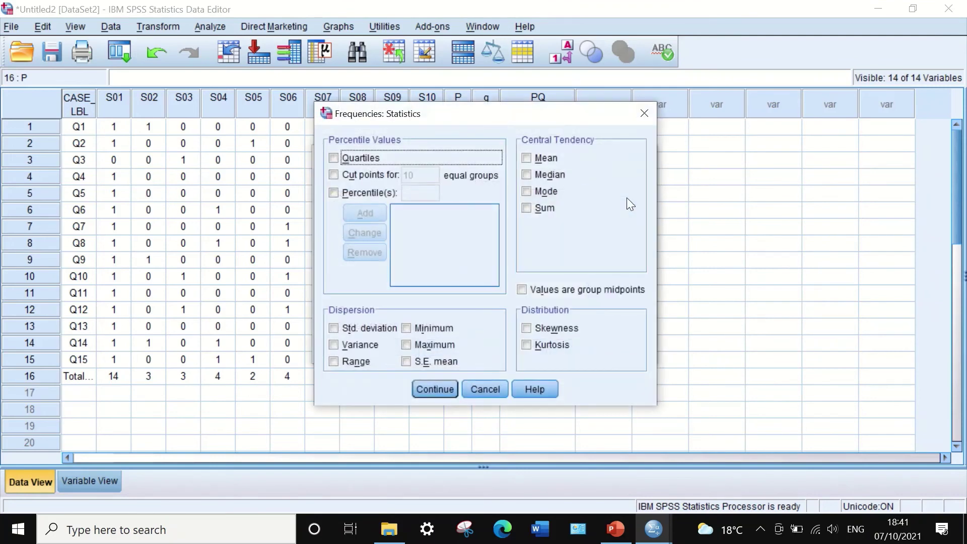
left_click(527, 208)
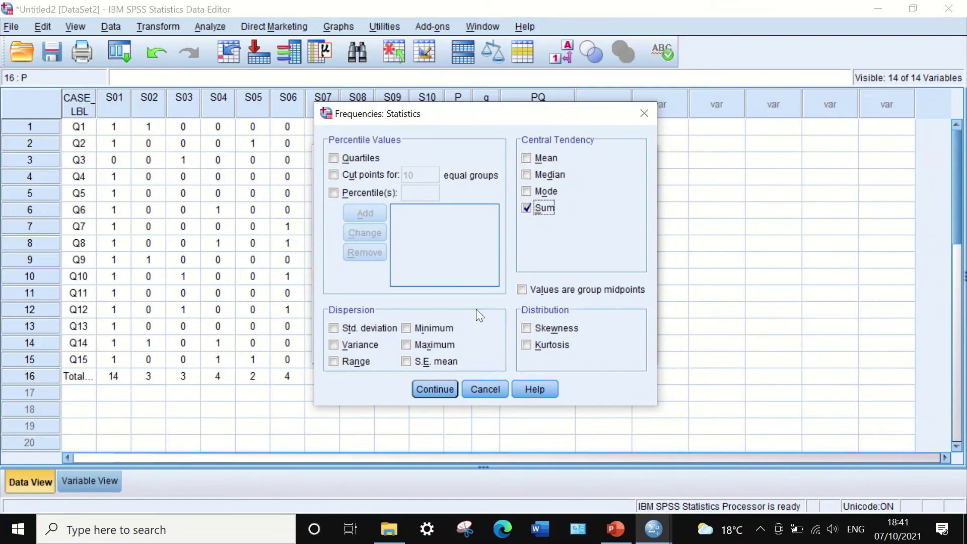
left_click(440, 389)
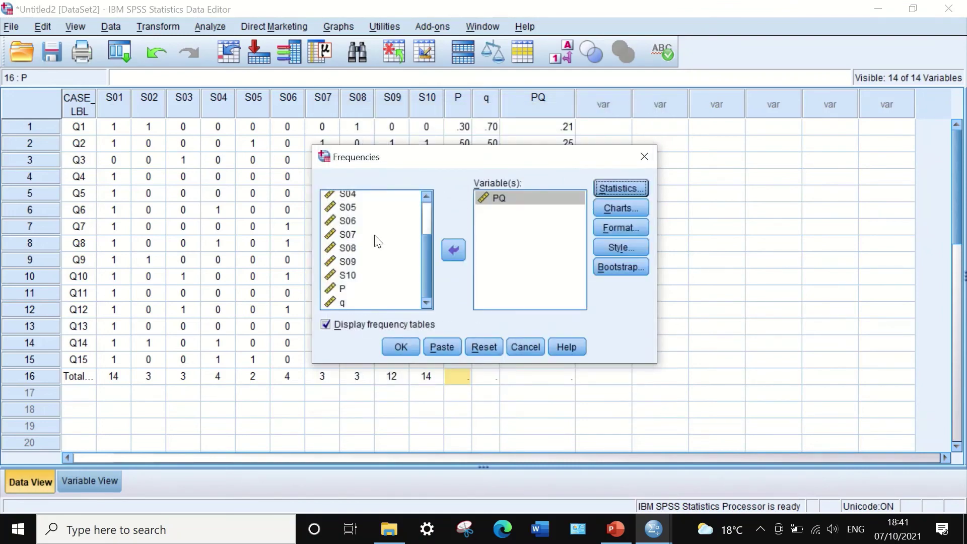
left_click(398, 344)
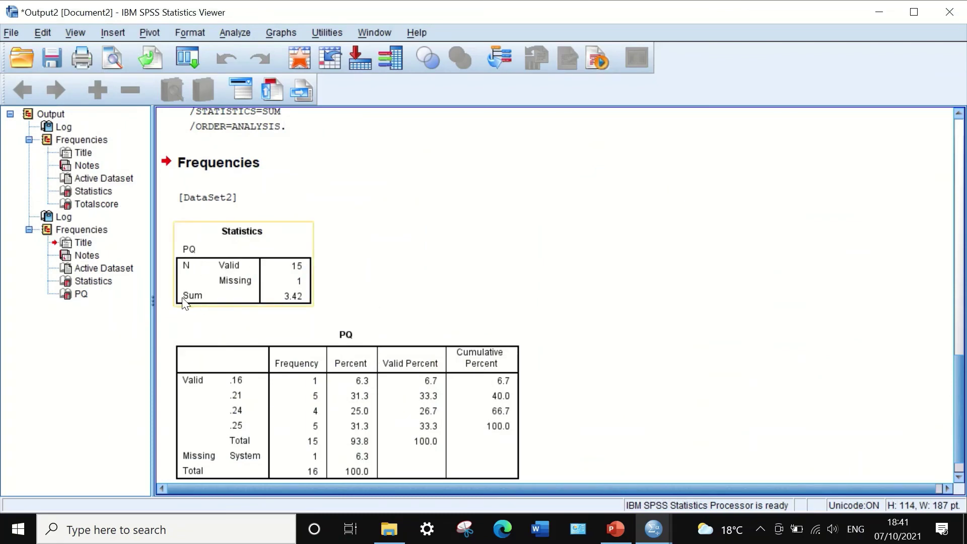
Open the PQ Statistics table in the output for editing and copy its Sum value
left_click(301, 303)
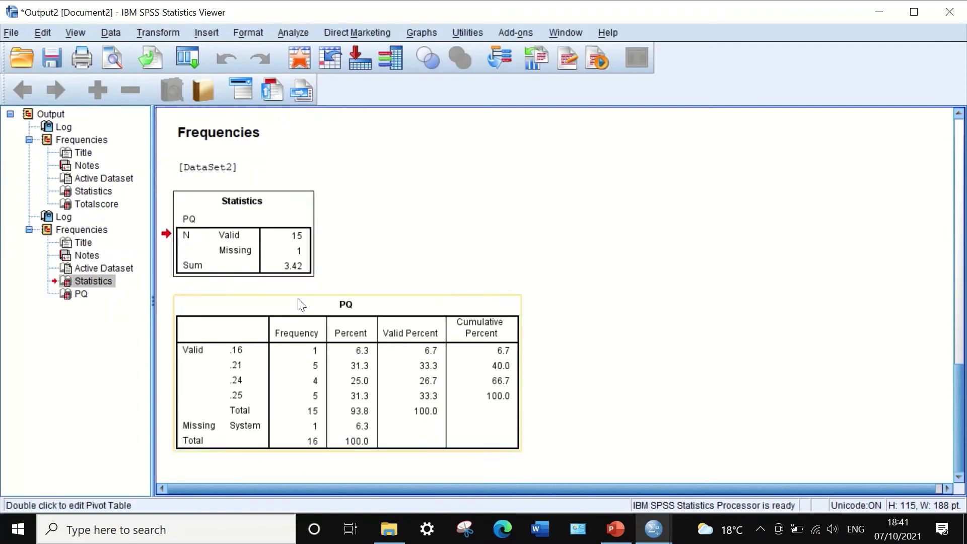
left_click(300, 293)
left_click(295, 277)
double_click(295, 277)
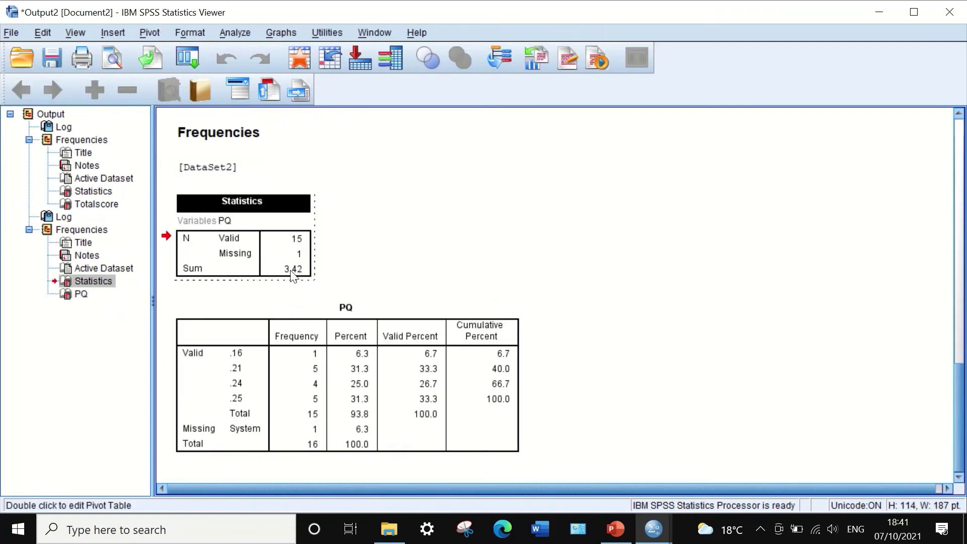
left_click(294, 271)
right_click(298, 269)
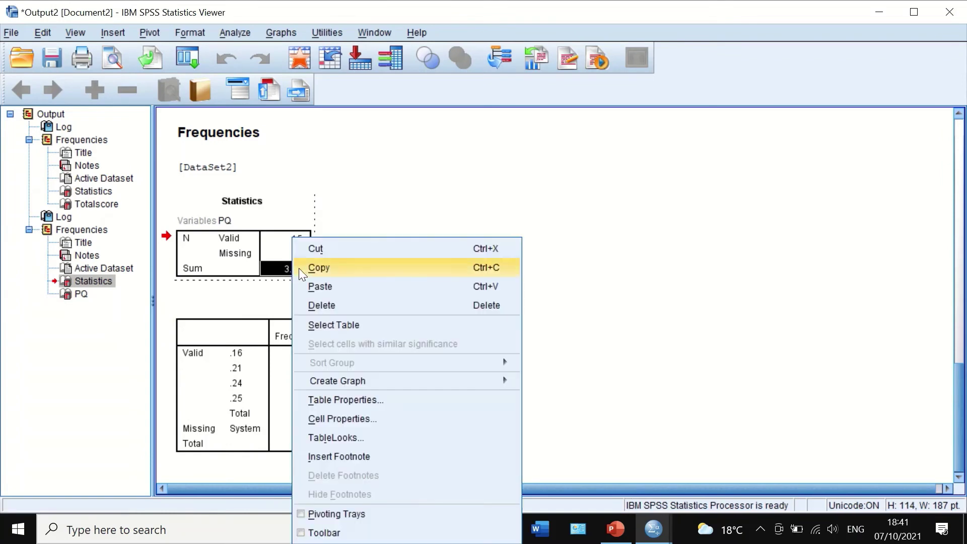